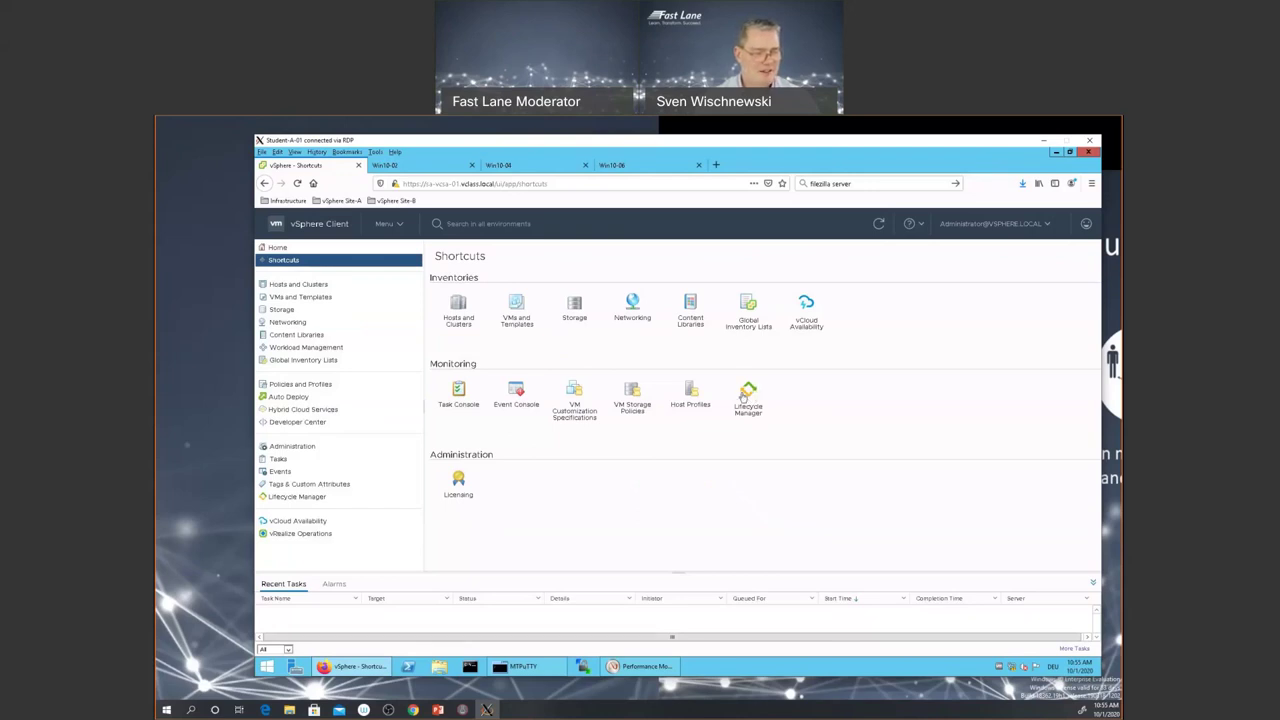
# - Open the Hosts and Clusters inventory to show the sa-vcsa-01.vclass.local summary
pyautogui.click(459, 310)
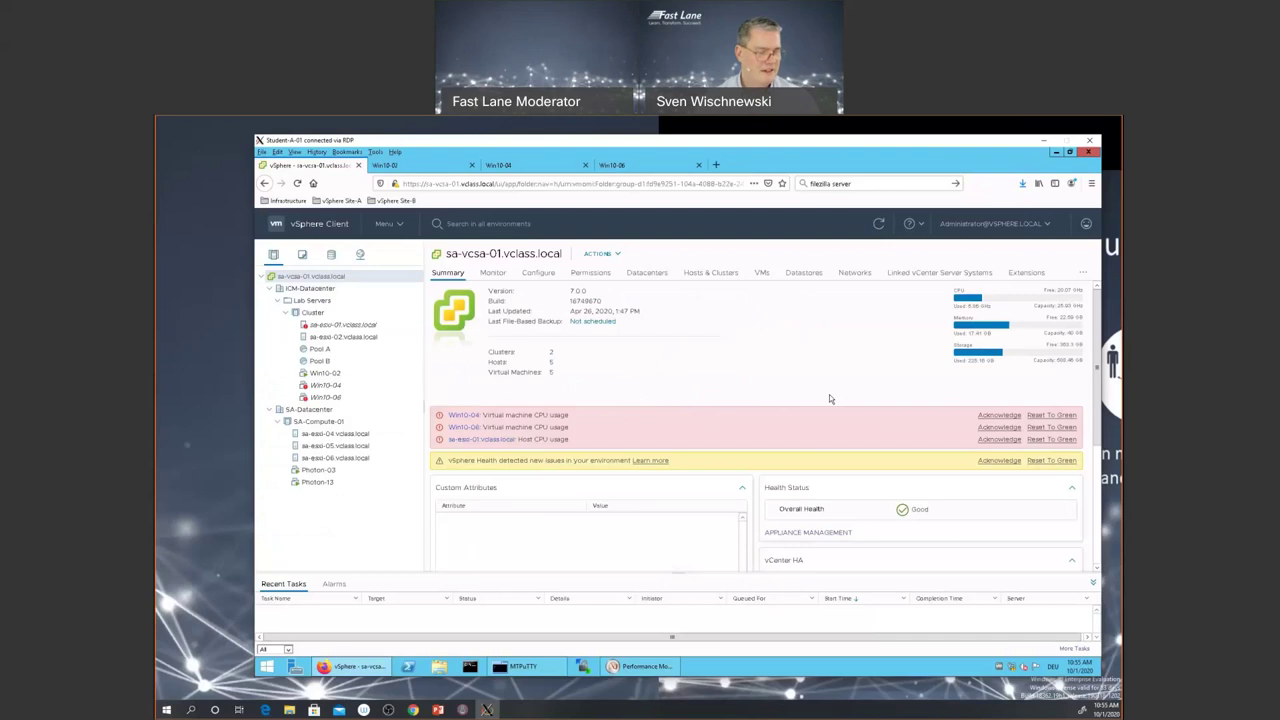
# - Reset to green the Win10-04, Win10-06 and host CPU usage alarms and the vSphere Health warning
pyautogui.click(1053, 415)
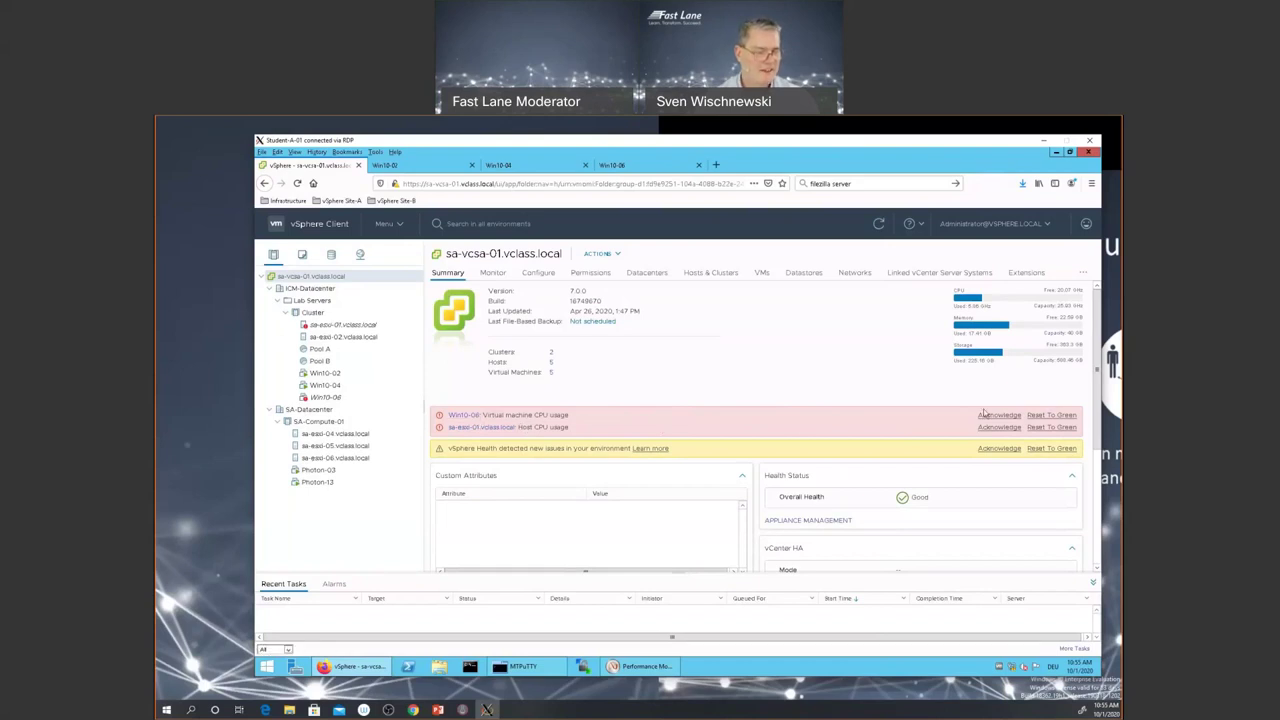
pyautogui.click(1058, 416)
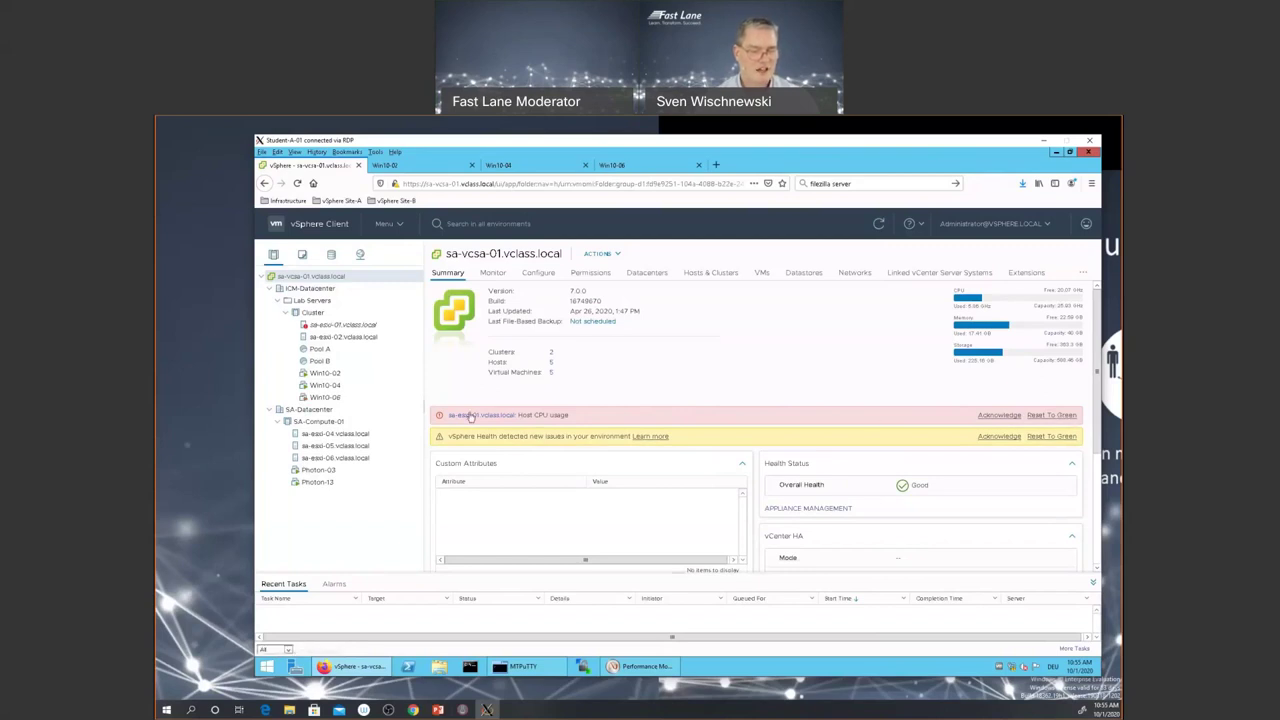
pyautogui.click(1050, 436)
pyautogui.click(1046, 418)
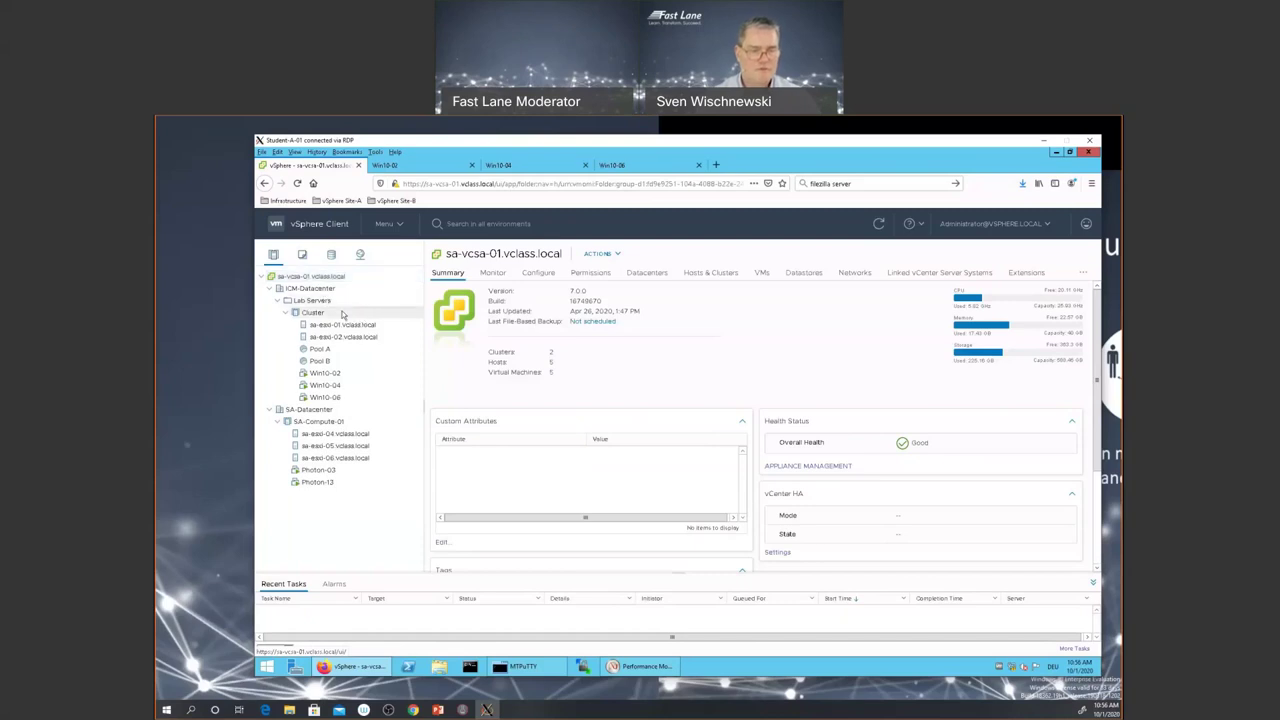
# - Show the Cluster's VM DRS Score list for Win10-02, Win10-06 and Win10-04
pyautogui.click(342, 314)
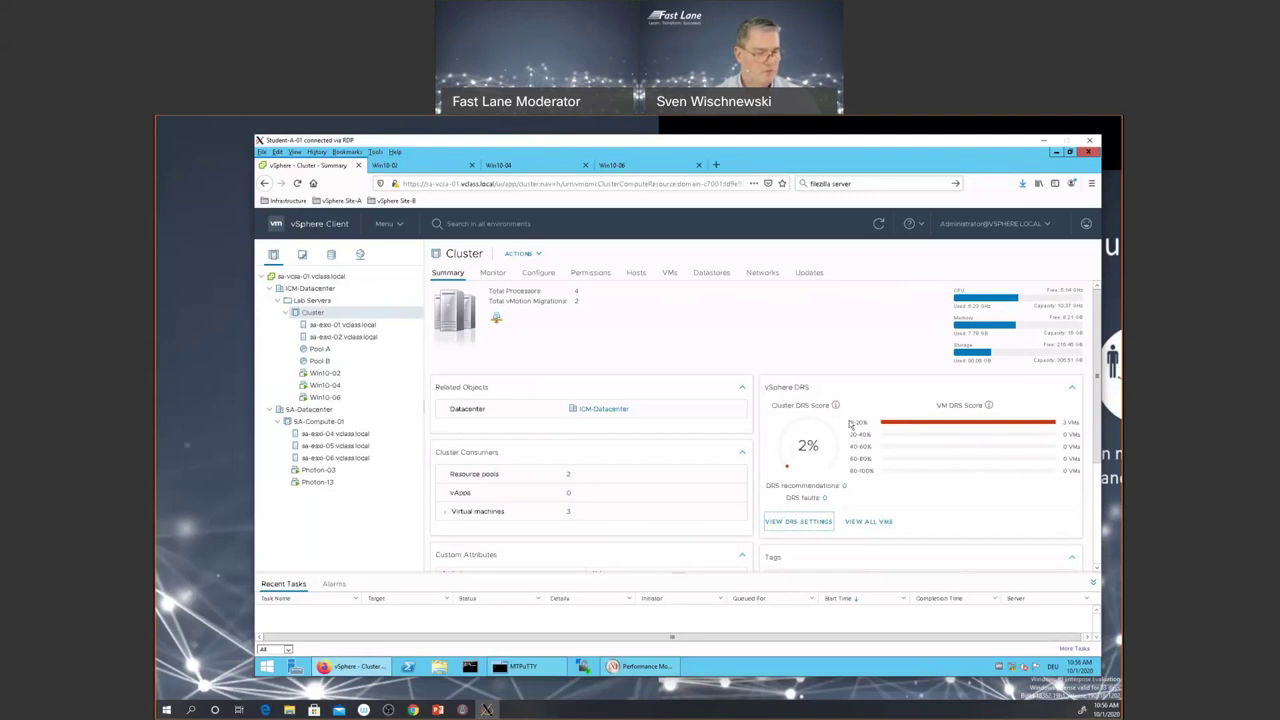
pyautogui.click(884, 522)
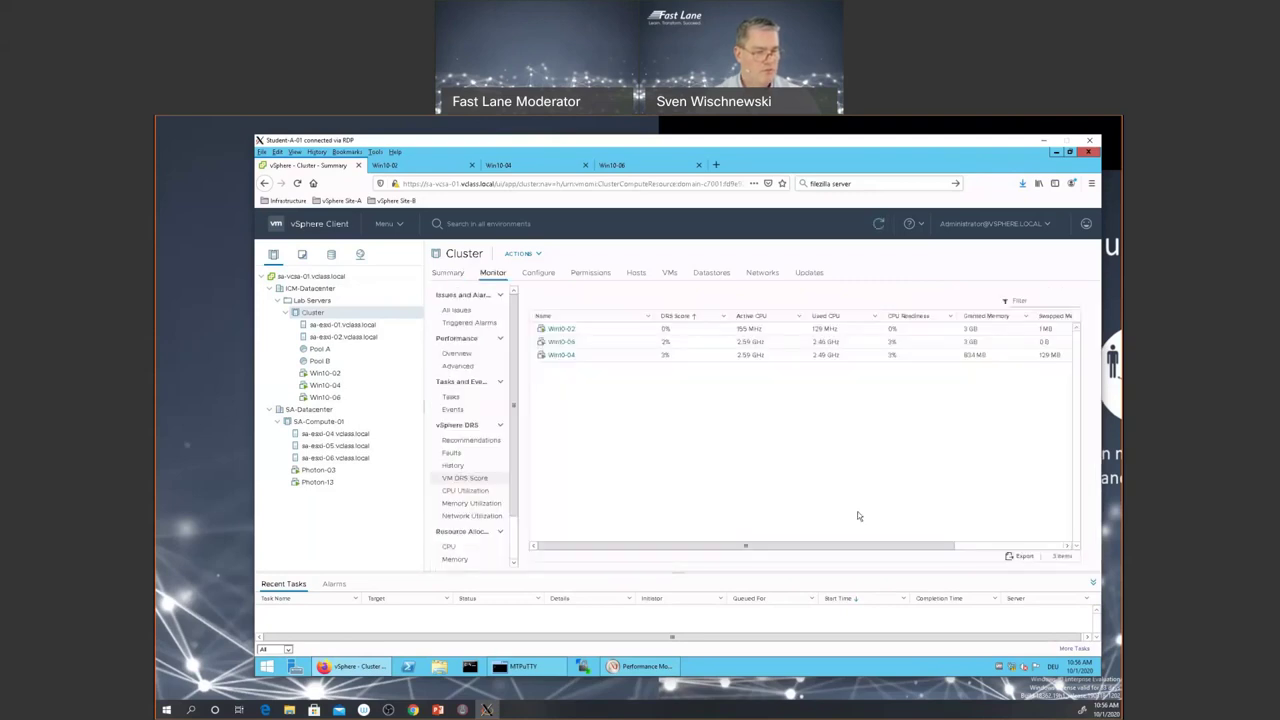
pyautogui.click(613, 350)
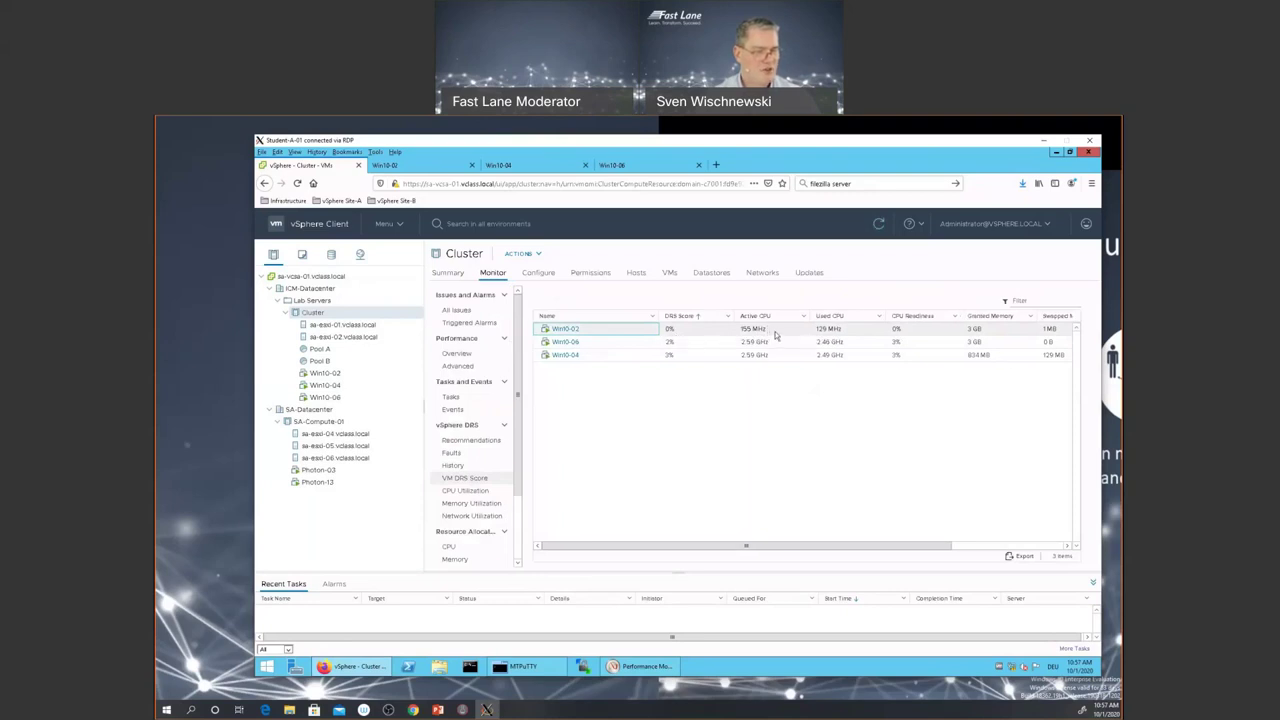
pyautogui.click(846, 330)
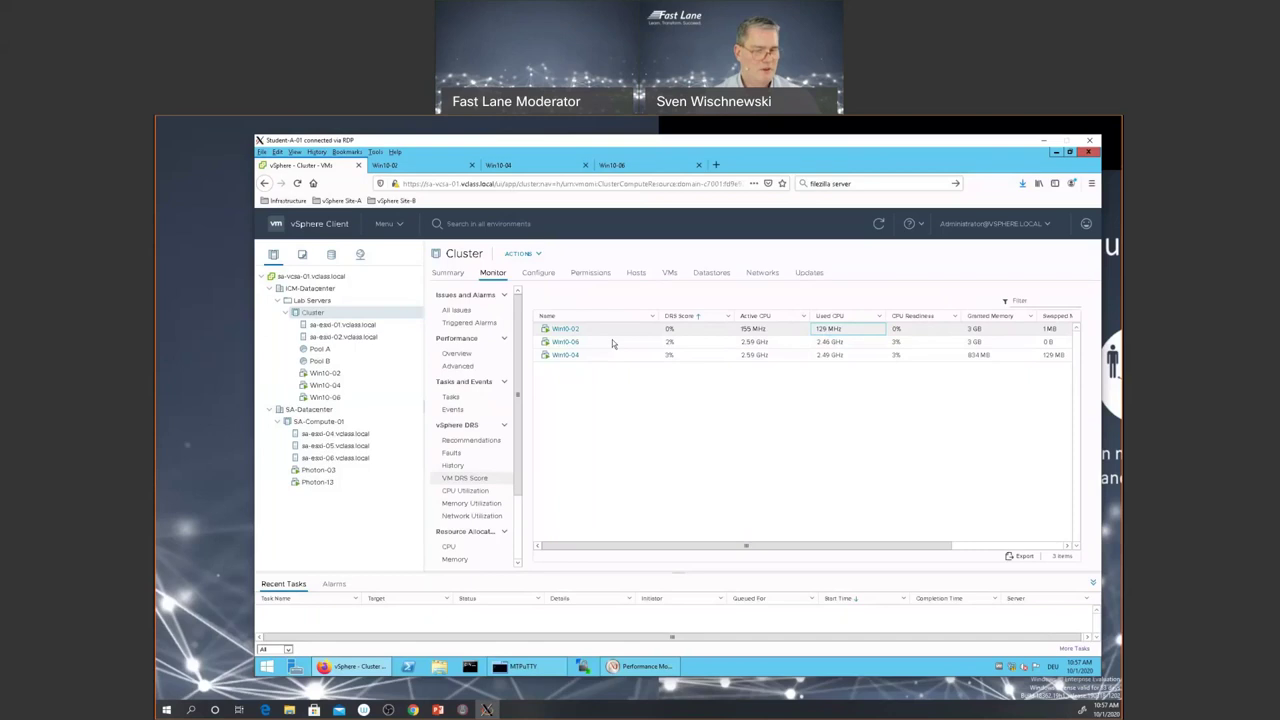
pyautogui.click(600, 345)
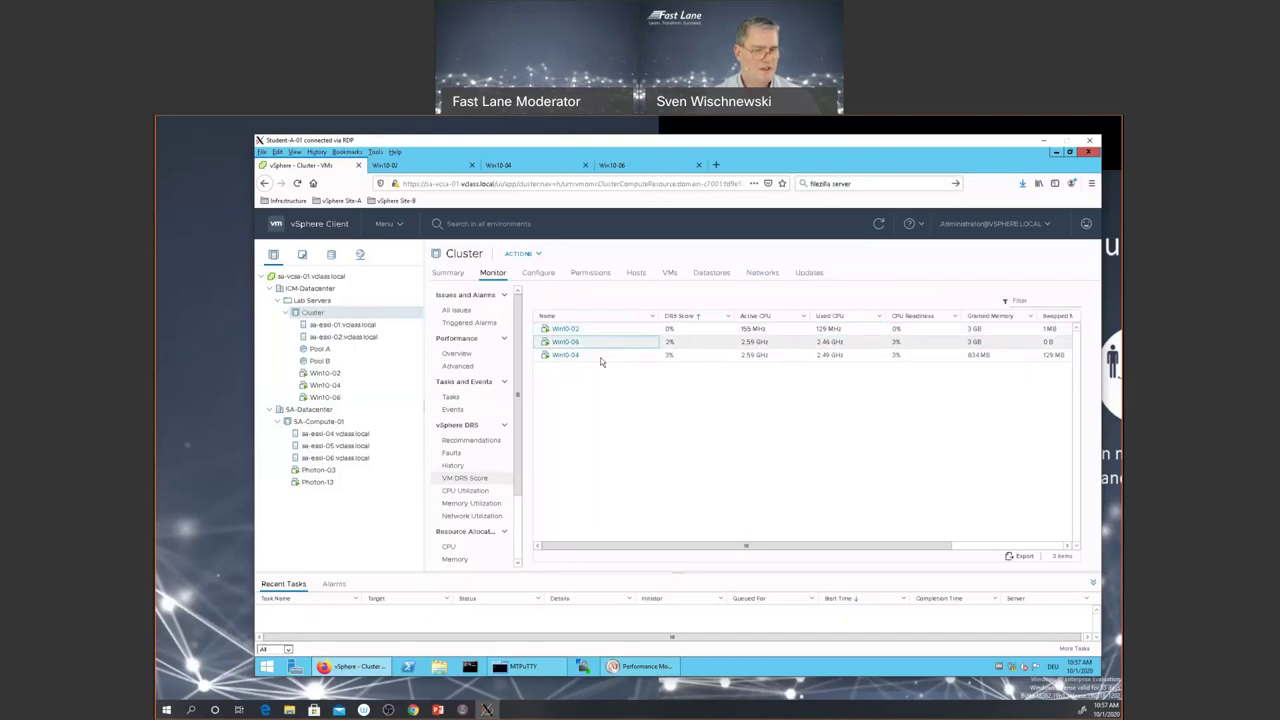
pyautogui.press('Down')
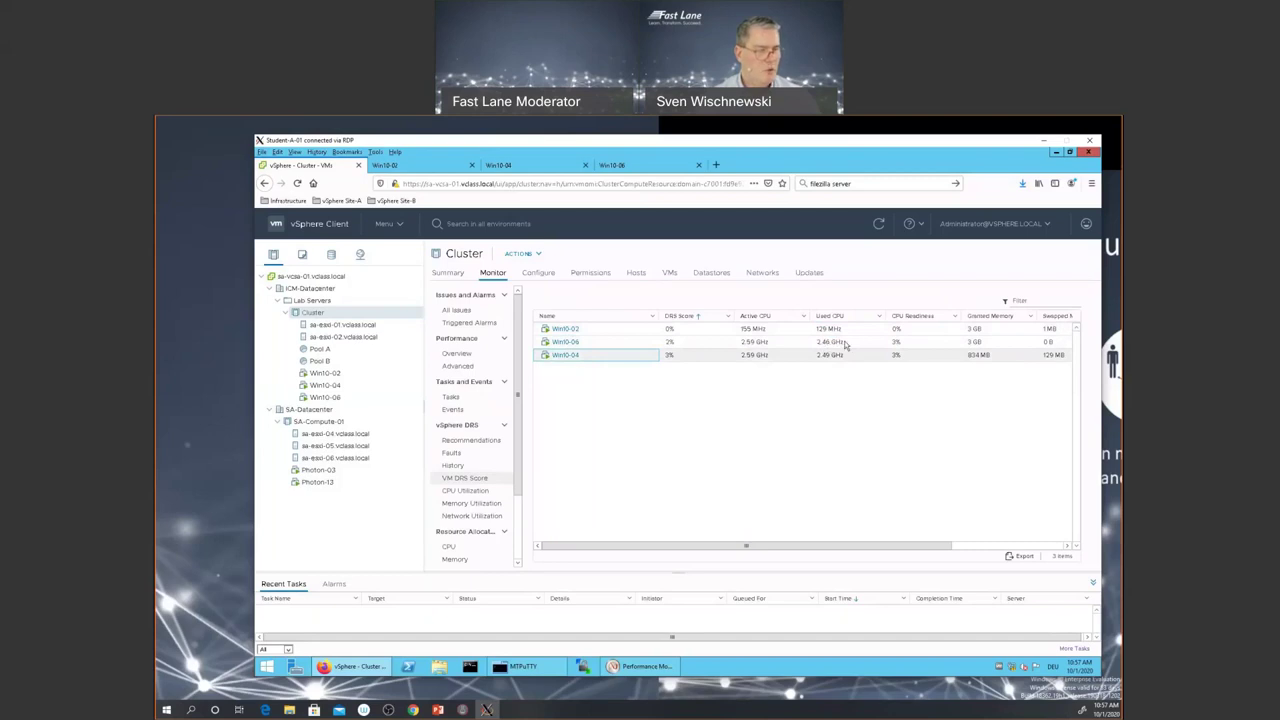
pyautogui.moveTo(849, 548); pyautogui.dragTo(1023, 551)
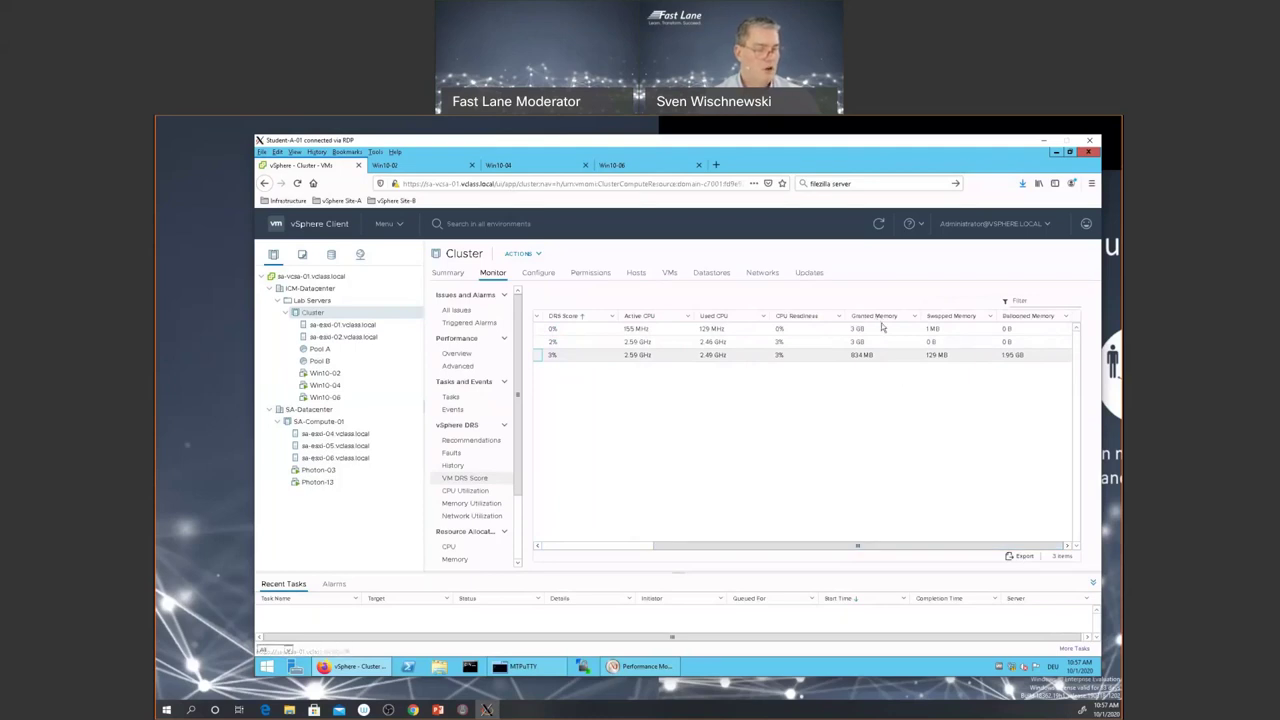
pyautogui.click(969, 361)
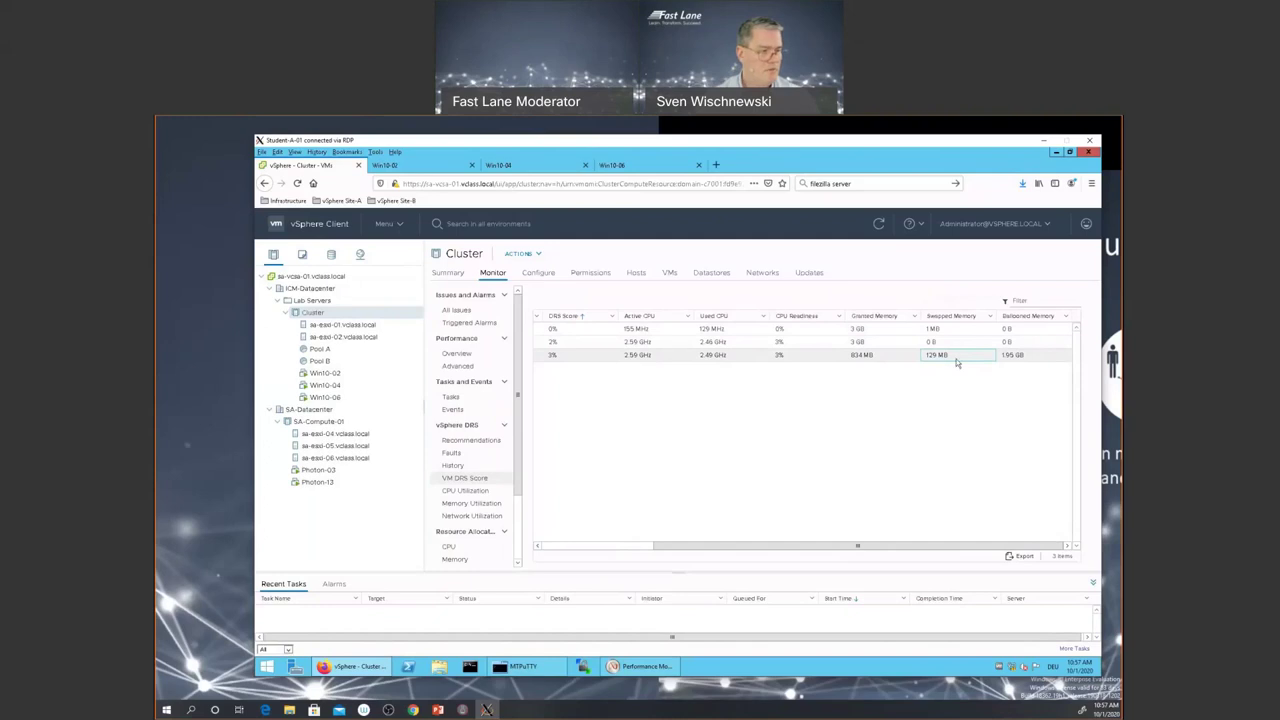
pyautogui.click(1045, 358)
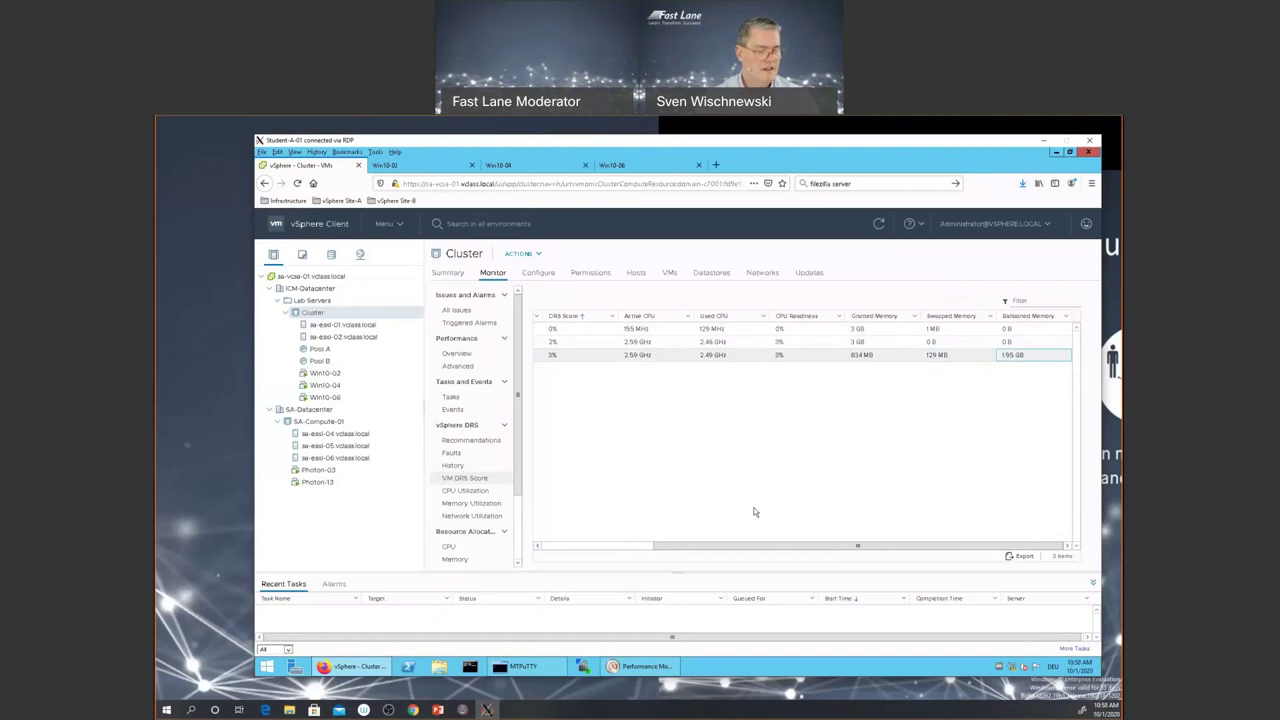
pyautogui.moveTo(727, 546); pyautogui.dragTo(598, 546)
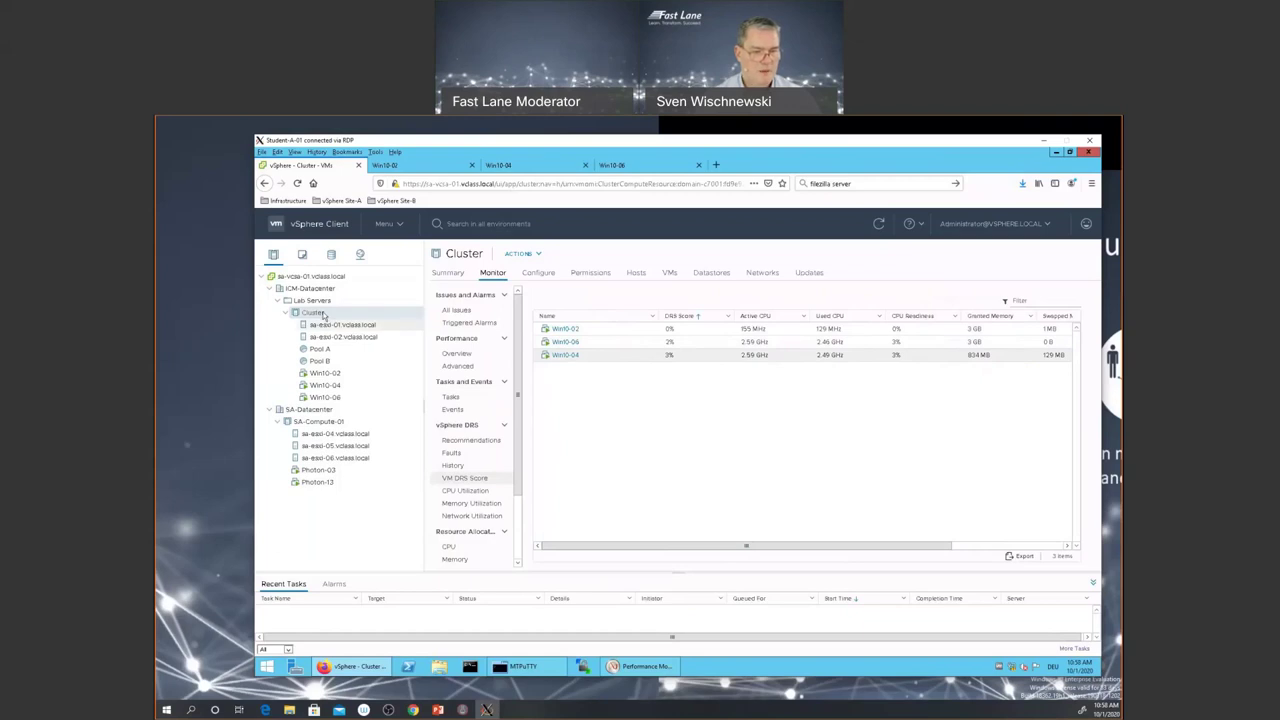
# - Confirm the Cluster's DRS automation level is Fully Automated, then cancel Edit Cluster Settings
pyautogui.click(482, 446)
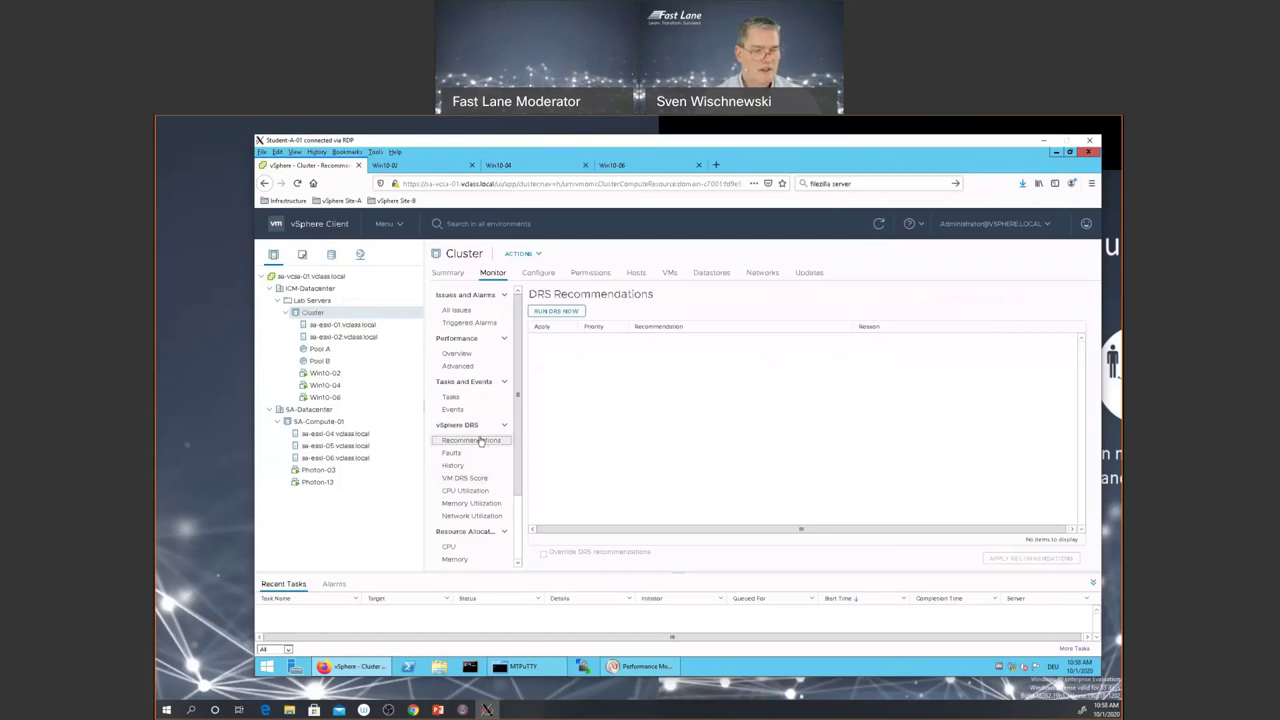
pyautogui.click(536, 274)
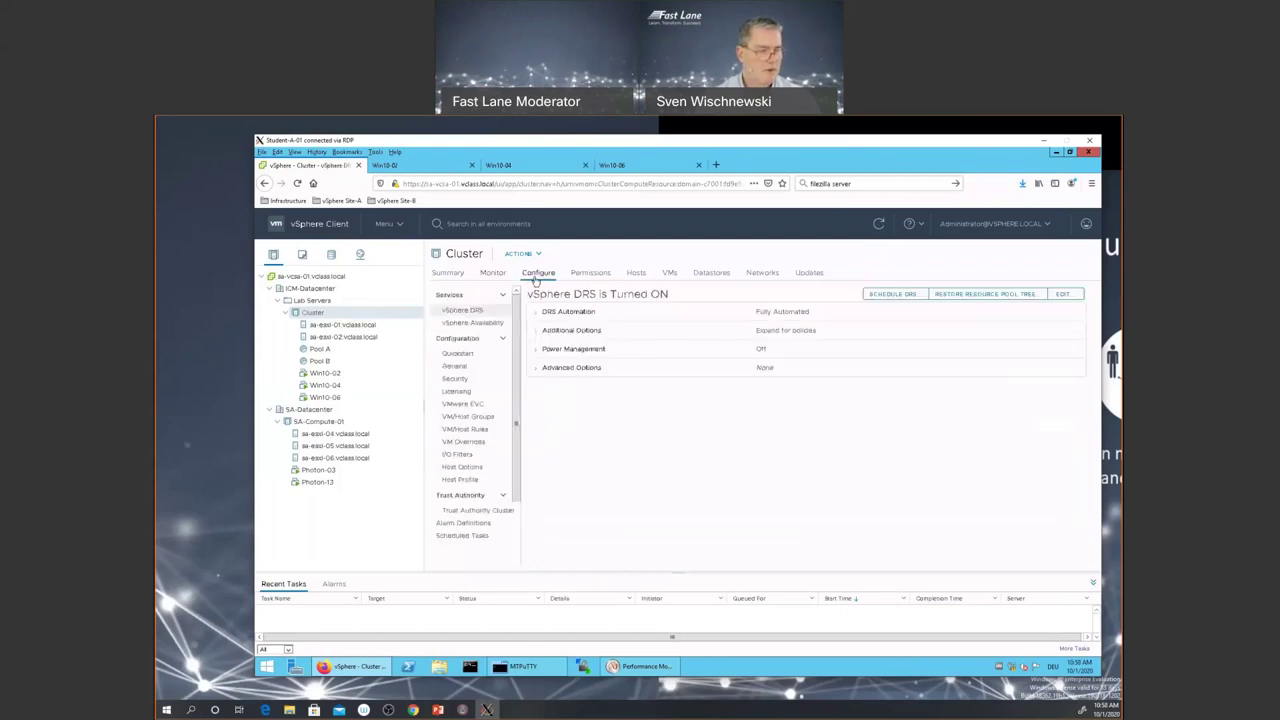
pyautogui.click(1064, 294)
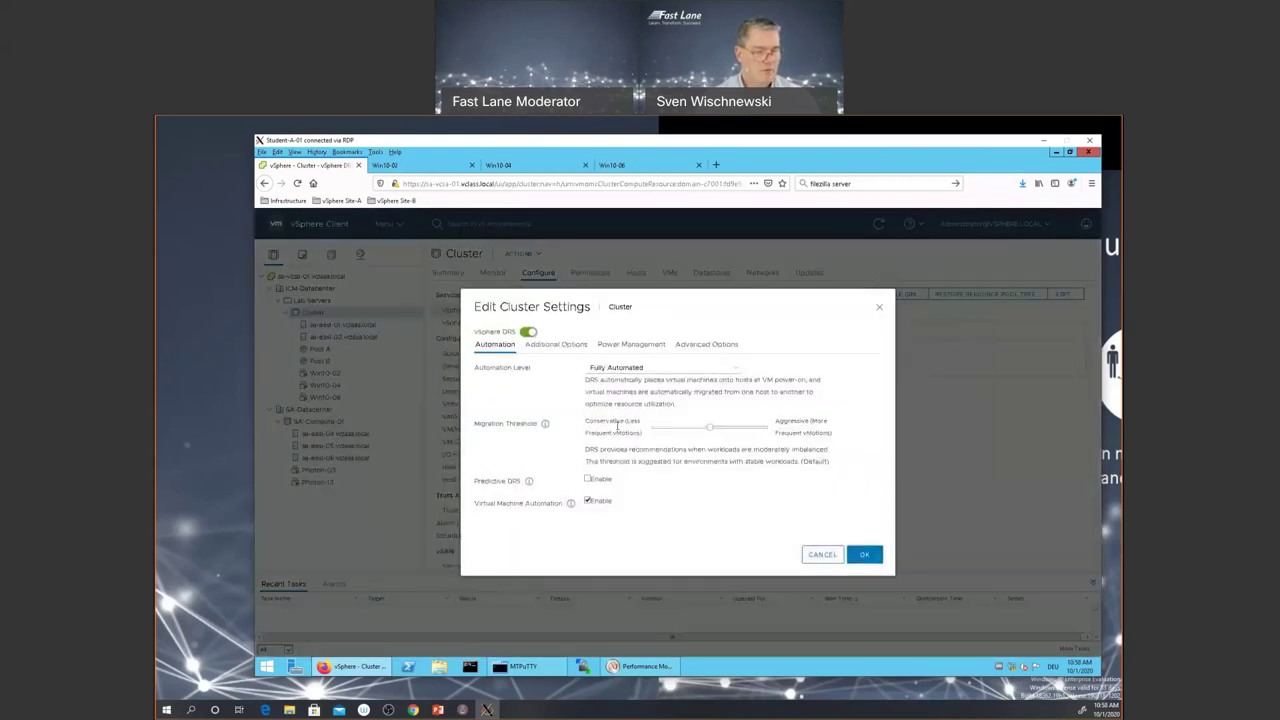
pyautogui.click(672, 370)
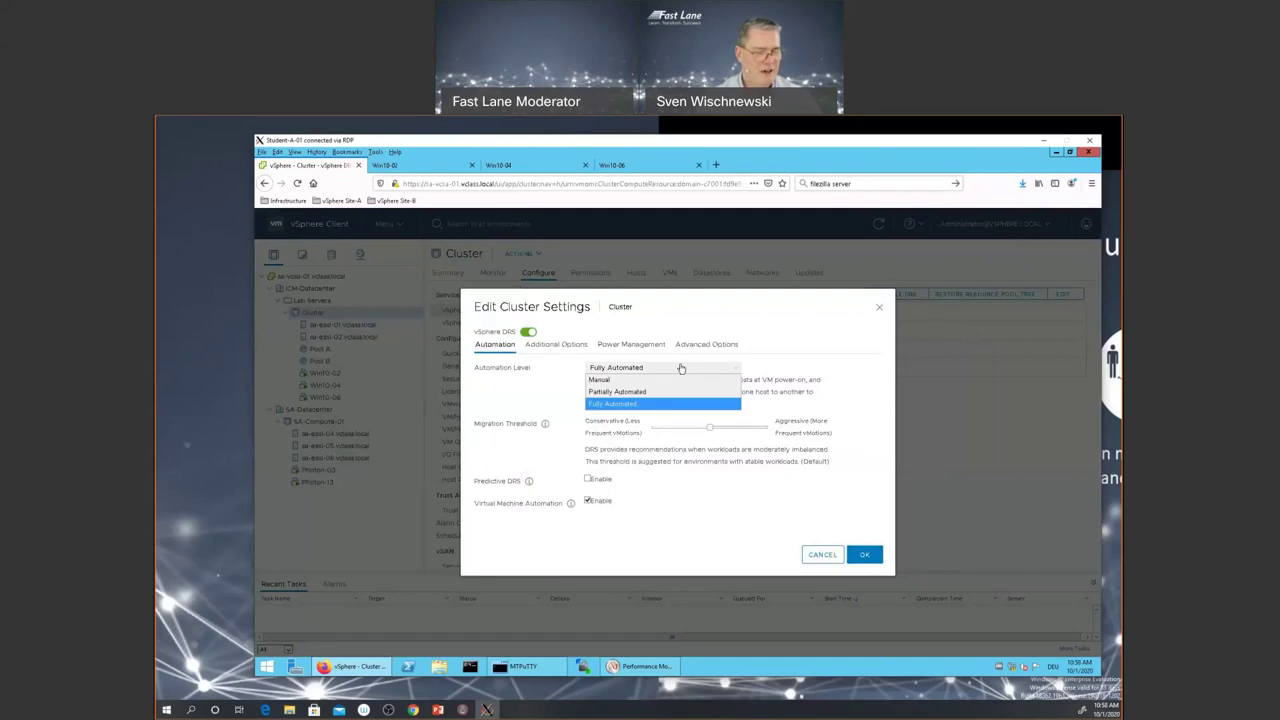
pyautogui.click(826, 340)
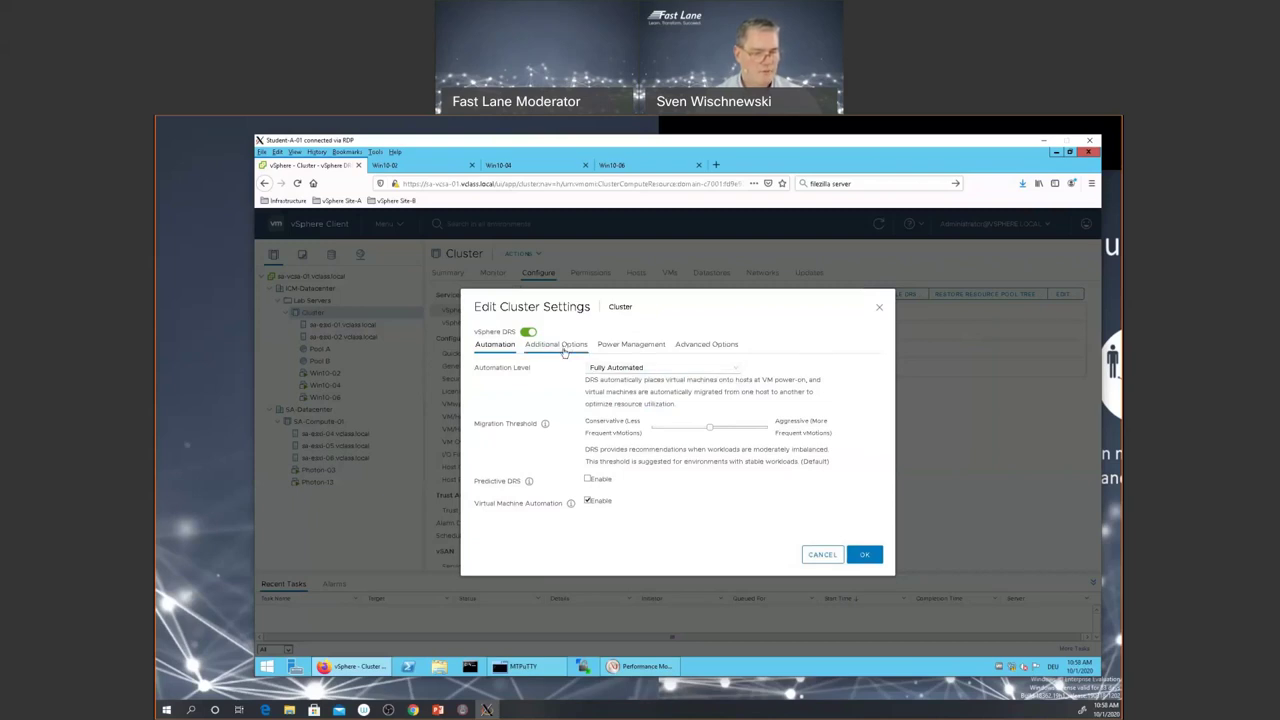
pyautogui.click(564, 352)
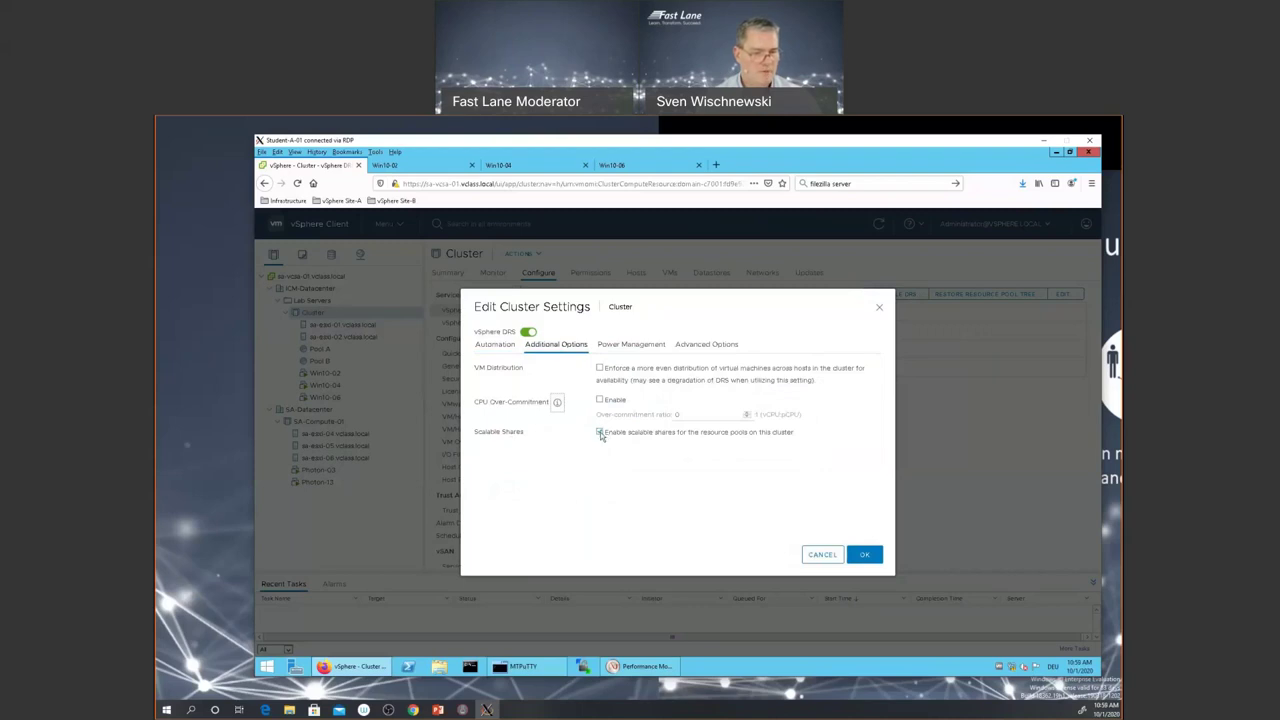
pyautogui.click(823, 555)
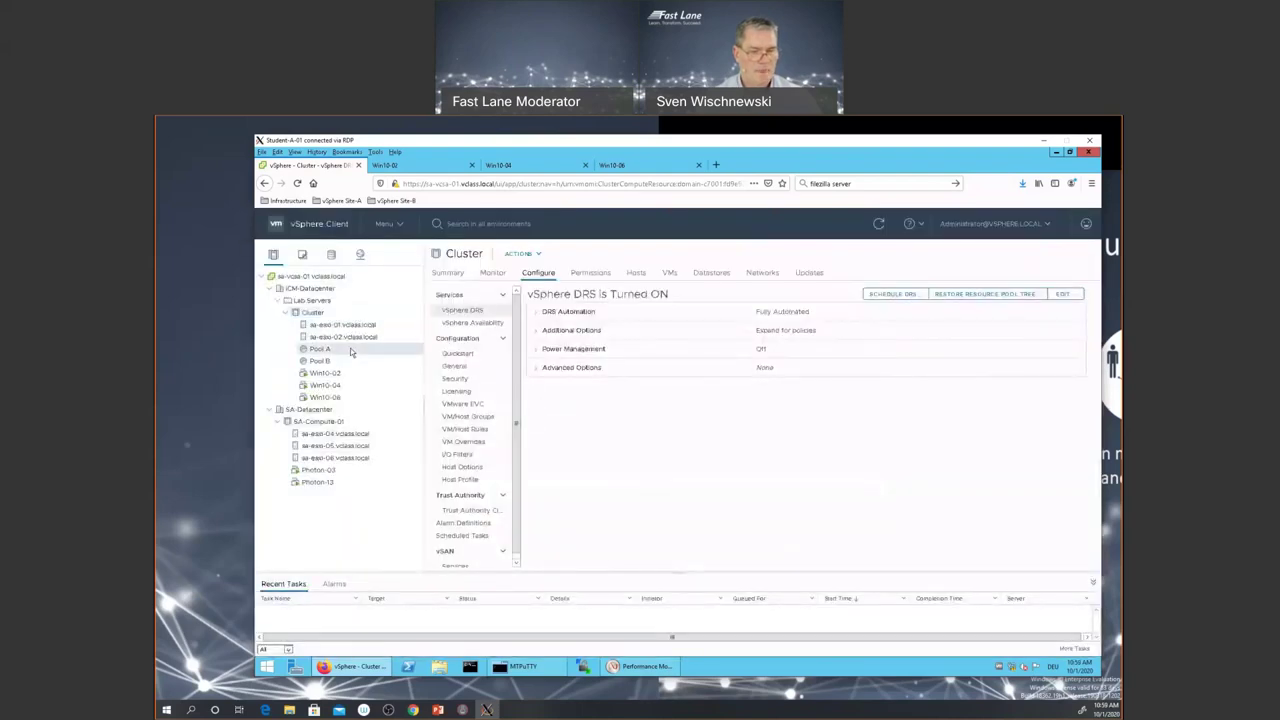
# - Review Pool A's CPU and memory resource settings and close them unchanged
pyautogui.click(322, 349)
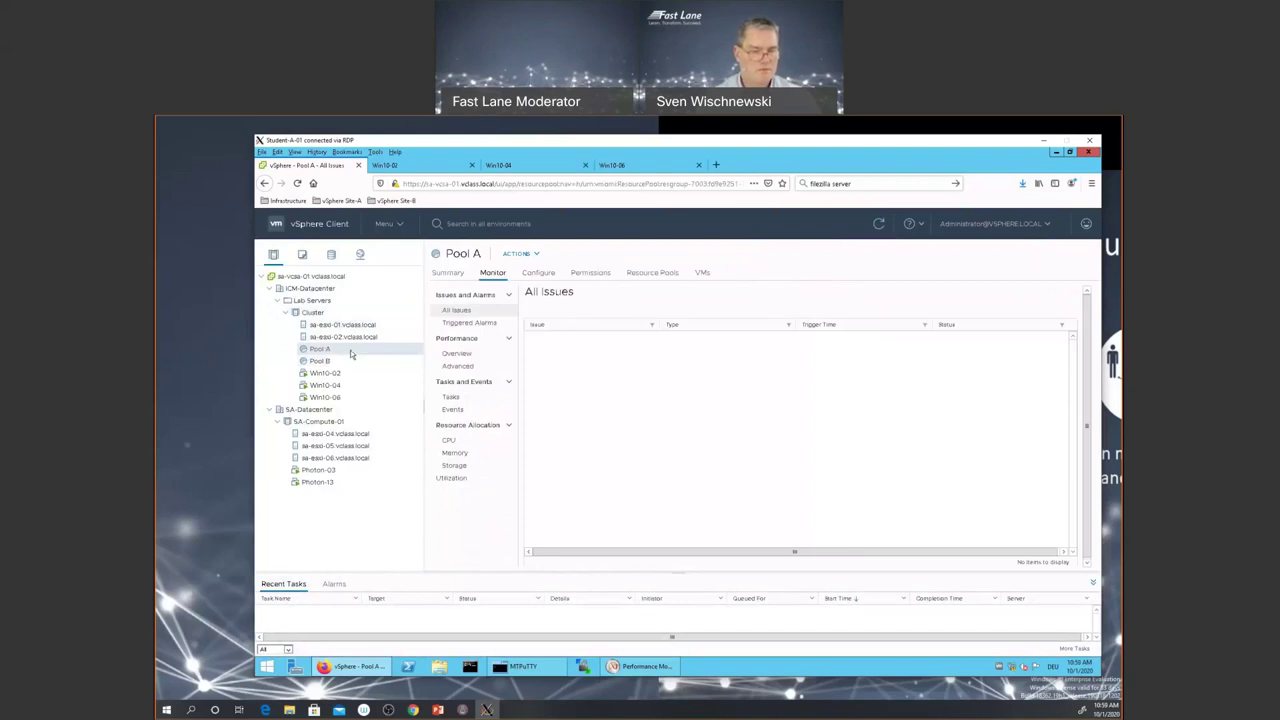
pyautogui.rightClick(351, 354)
pyautogui.click(408, 447)
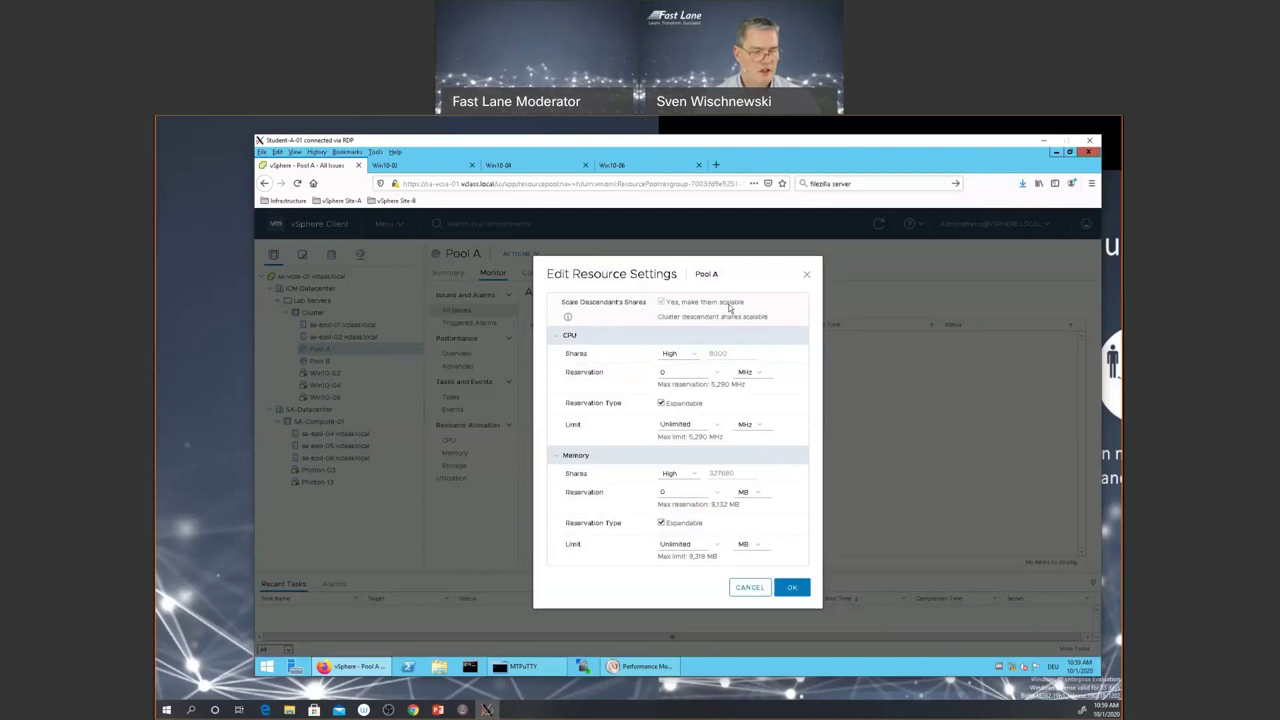
pyautogui.click(757, 592)
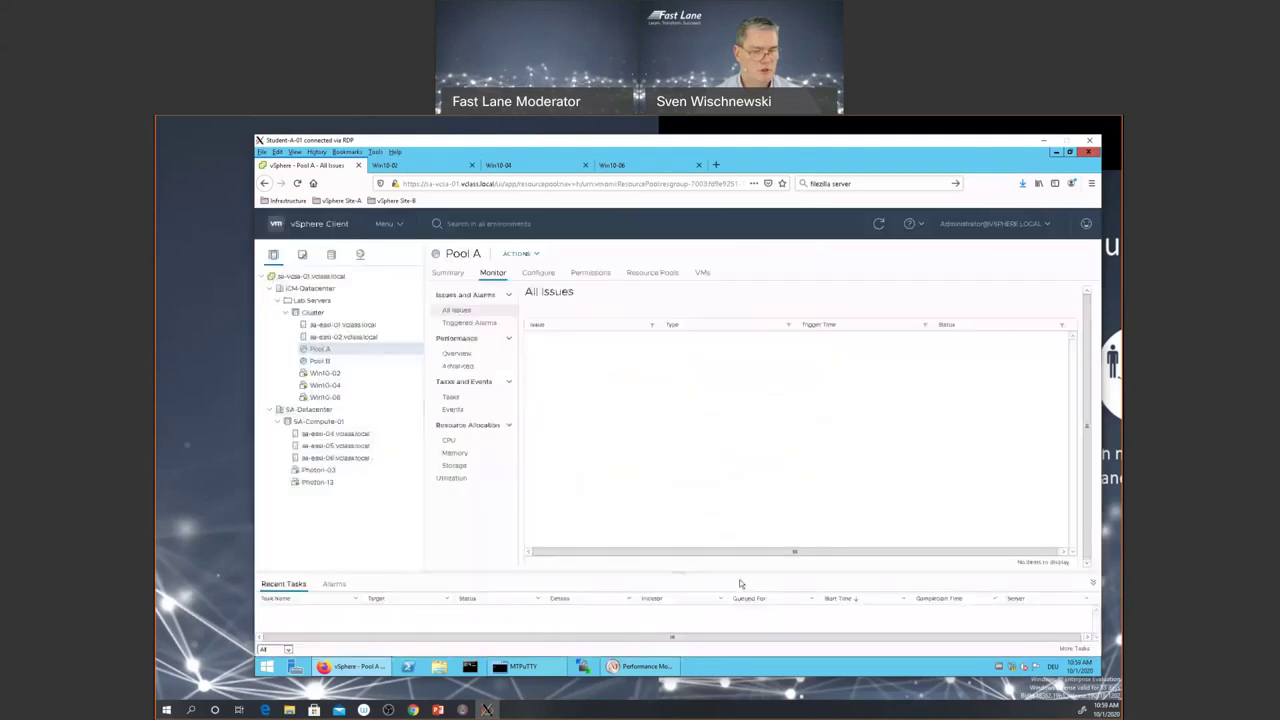
# - Move Win10-02 and Win10-06 into Pool A and Win10-04 into Pool B
pyautogui.click(348, 376)
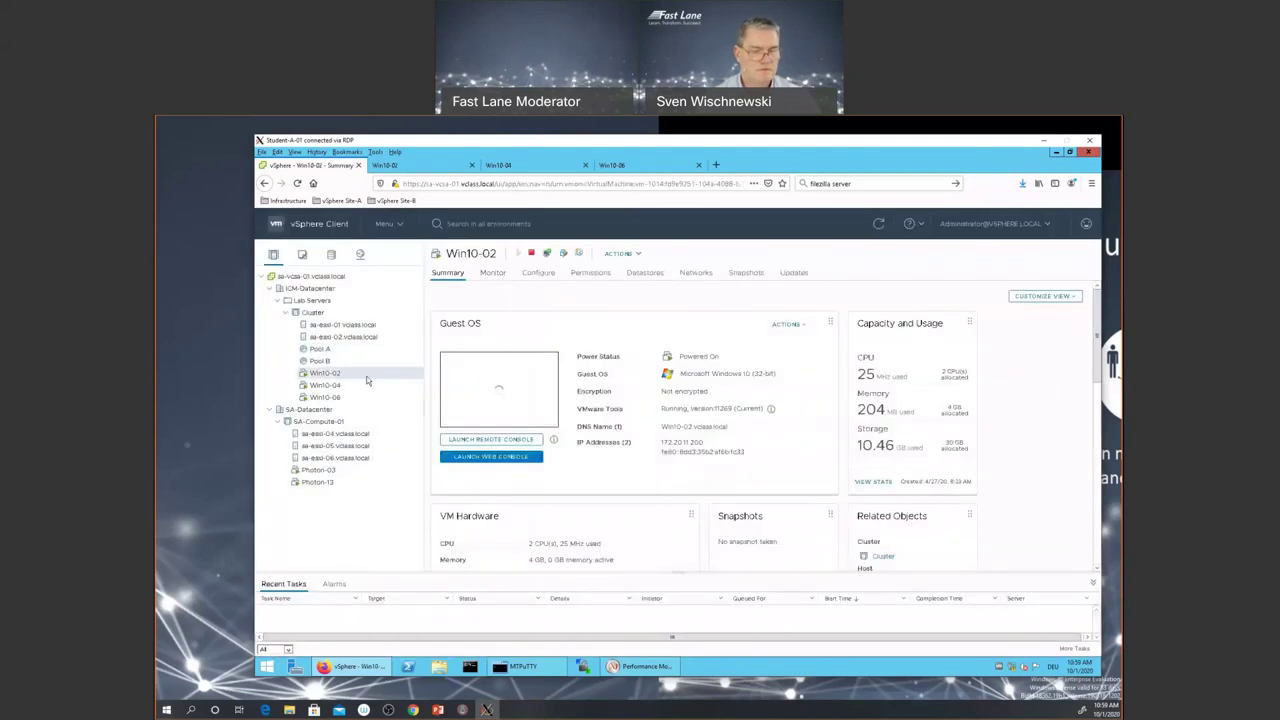
pyautogui.moveTo(366, 378)
pyautogui.mouseDown()
pyautogui.moveTo(360, 352)
pyautogui.moveTo(363, 380)
pyautogui.mouseUp()
pyautogui.click(366, 386)
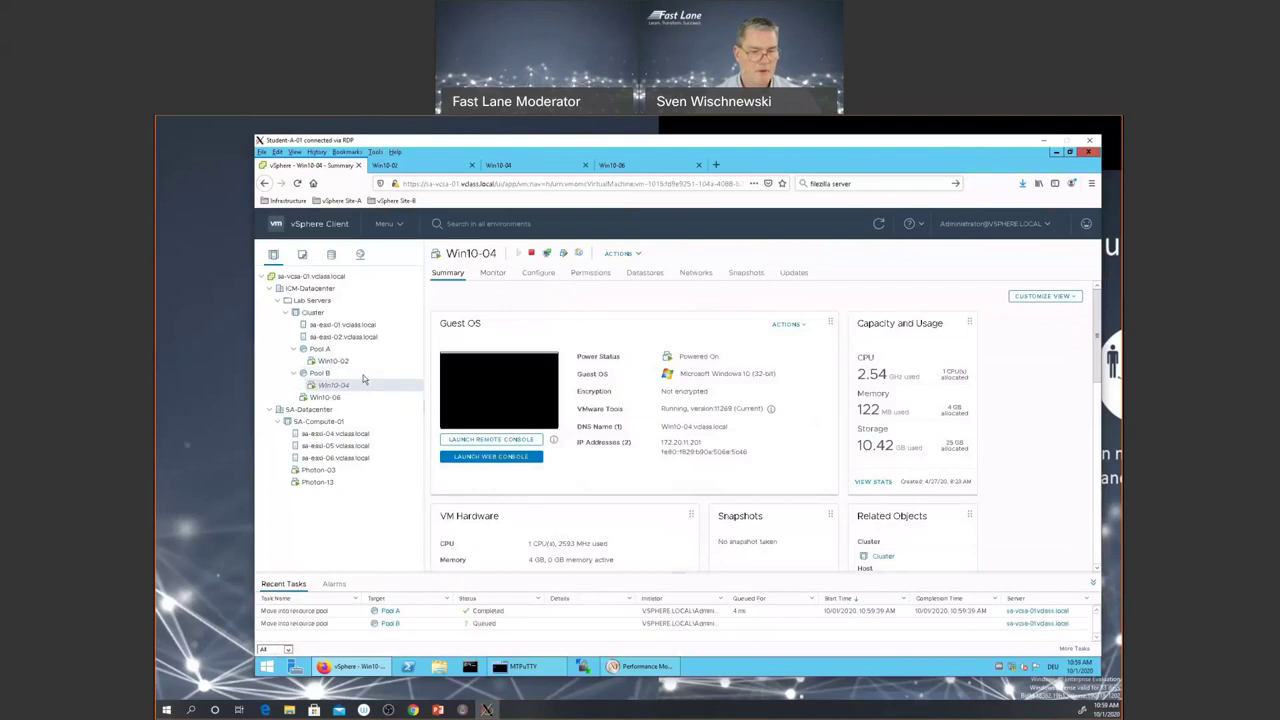
pyautogui.click(364, 402)
pyautogui.moveTo(375, 399); pyautogui.dragTo(348, 352)
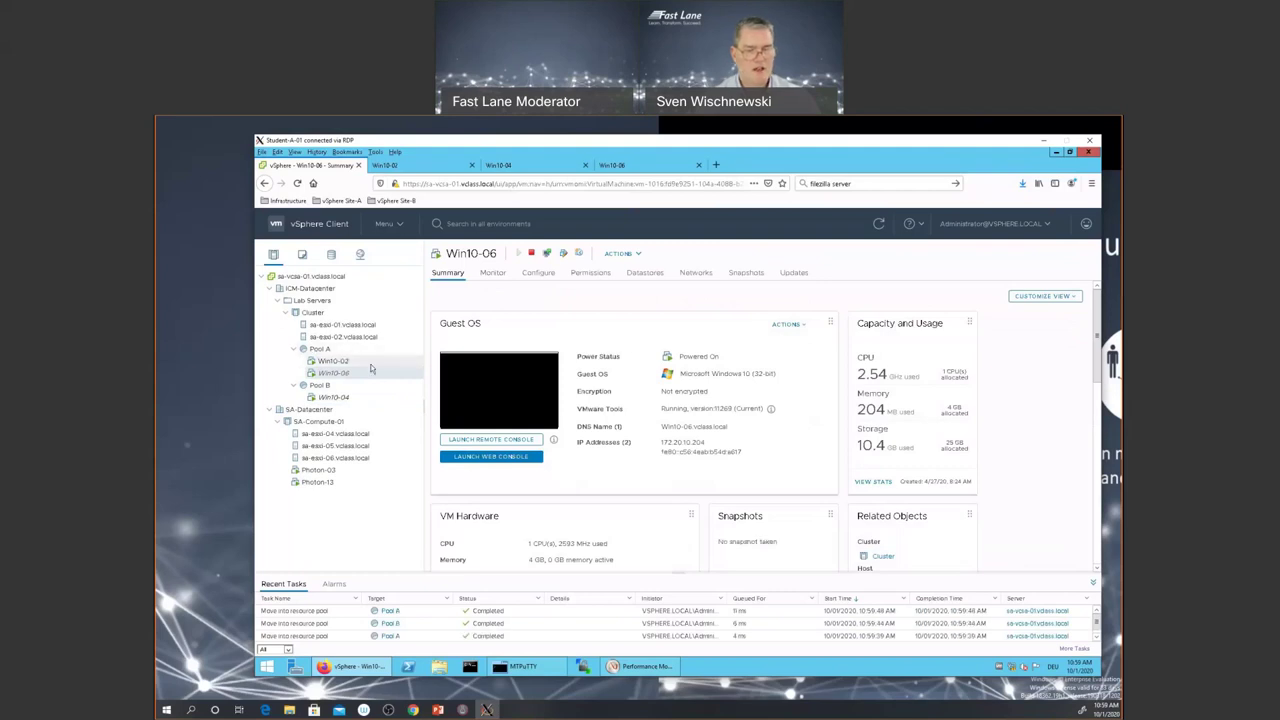
pyautogui.click(348, 352)
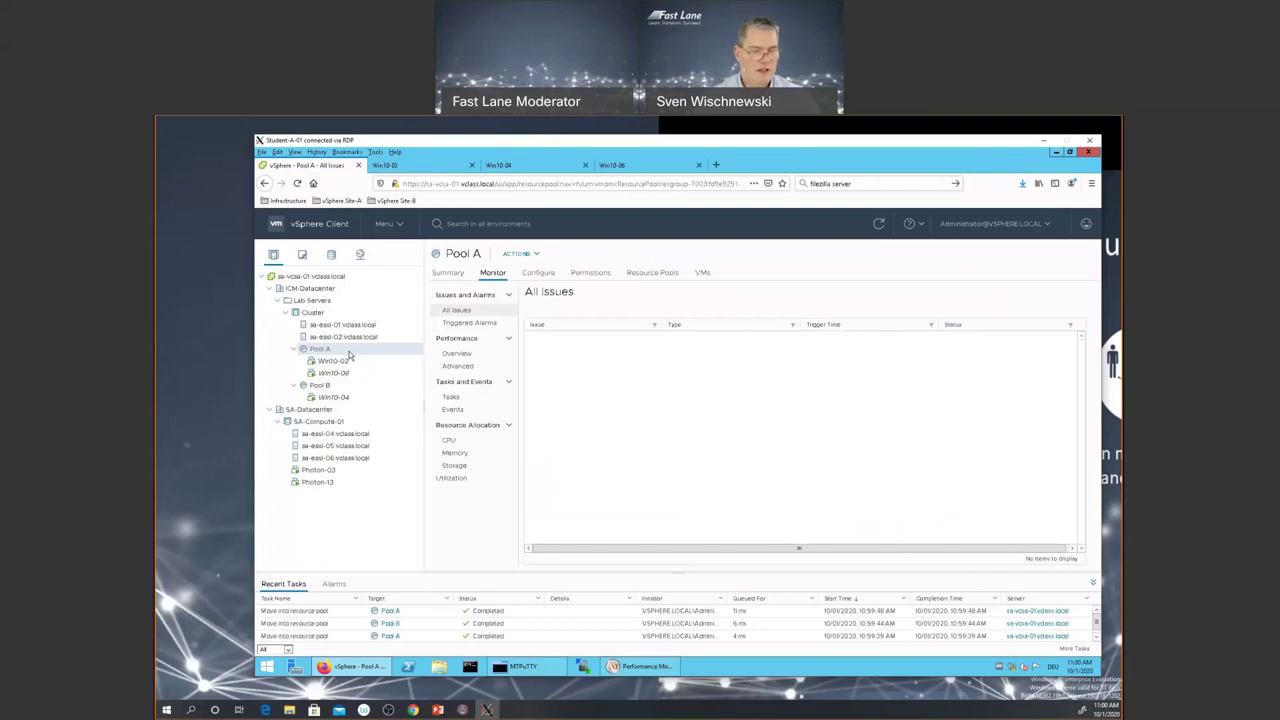
# - Review Pool A's CPU and memory reservation details under Resource Allocation
pyautogui.click(480, 441)
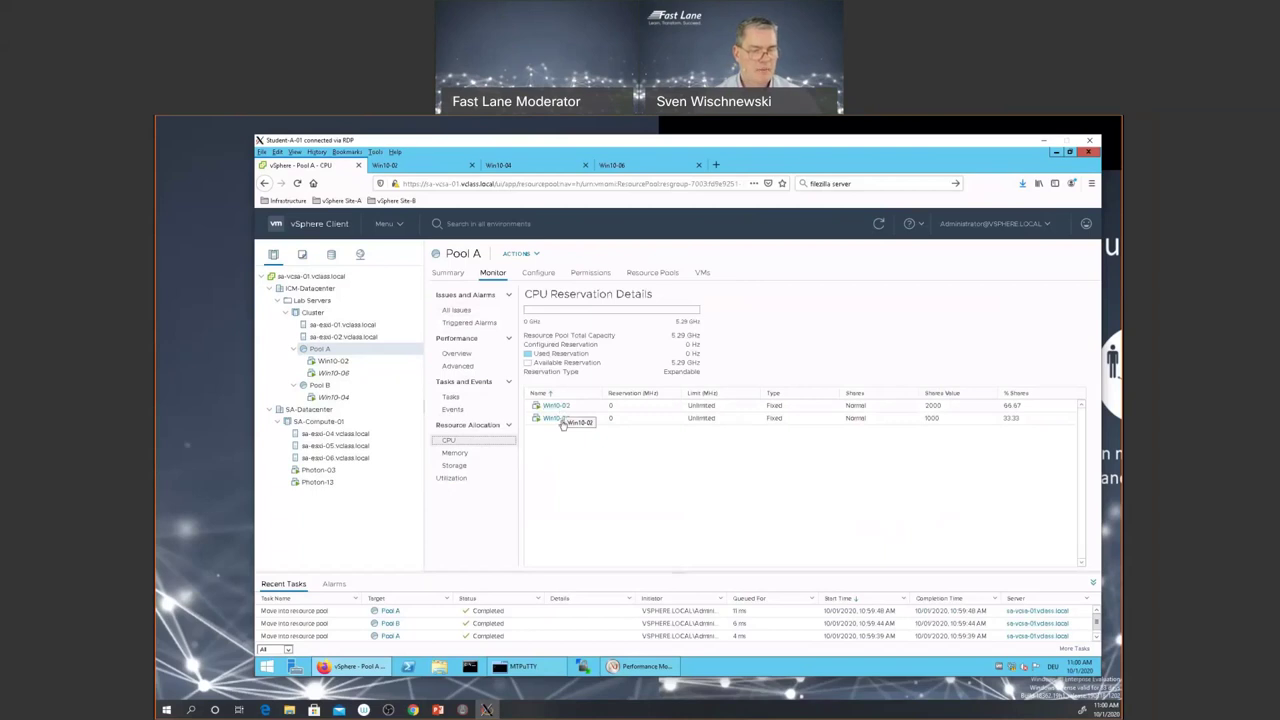
pyautogui.click(488, 456)
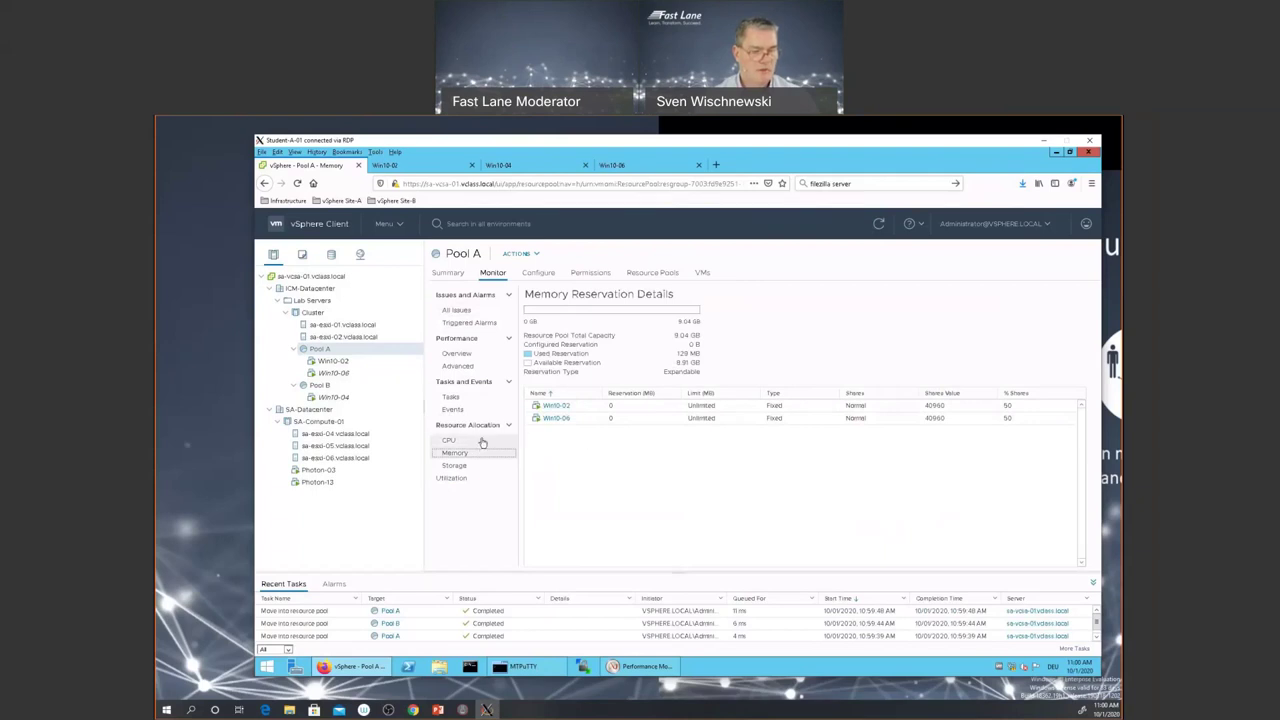
pyautogui.click(483, 441)
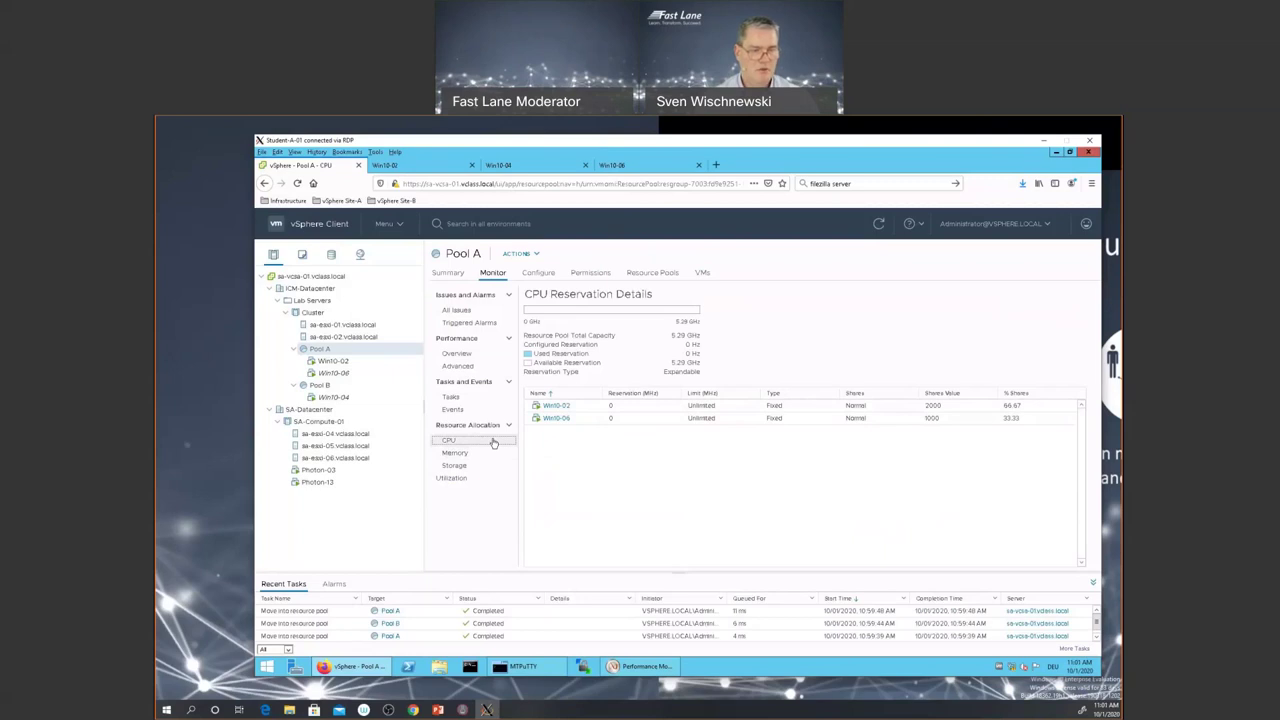
# - Return to the Cluster, minimise the remote session and advance to the Performance-Tuning Methodology slide
pyautogui.click(313, 312)
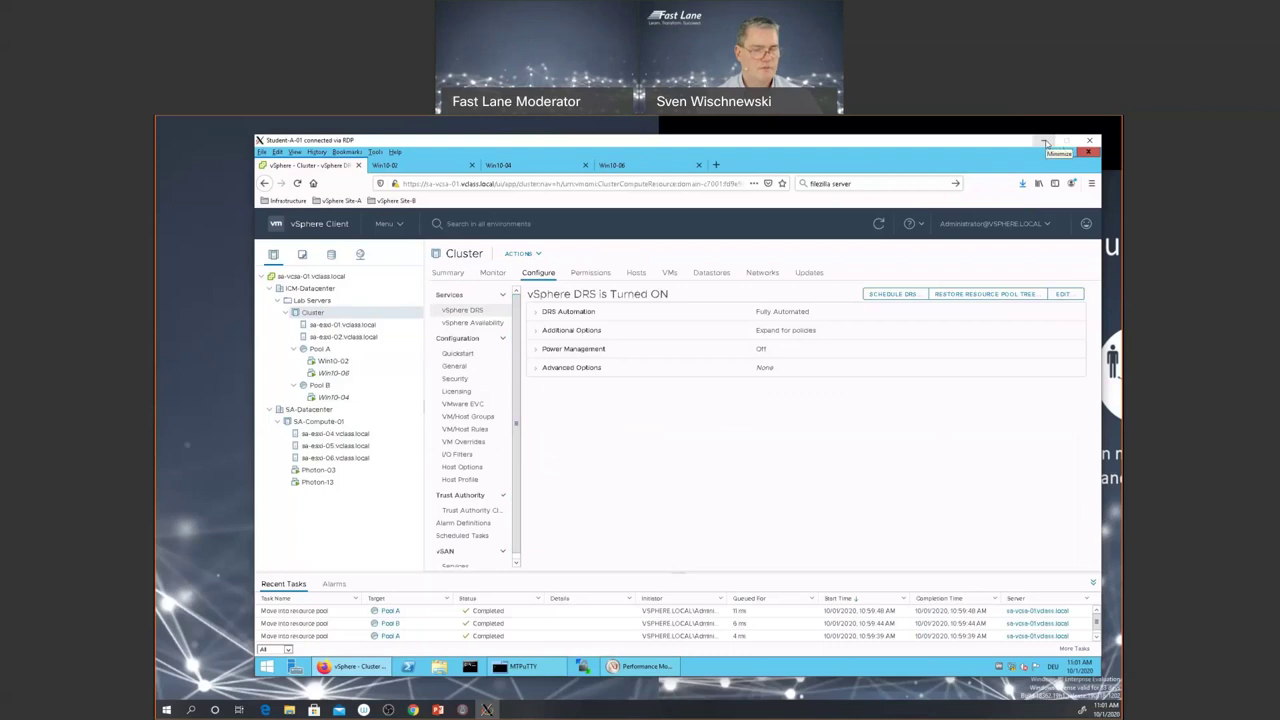
pyautogui.click(1044, 143)
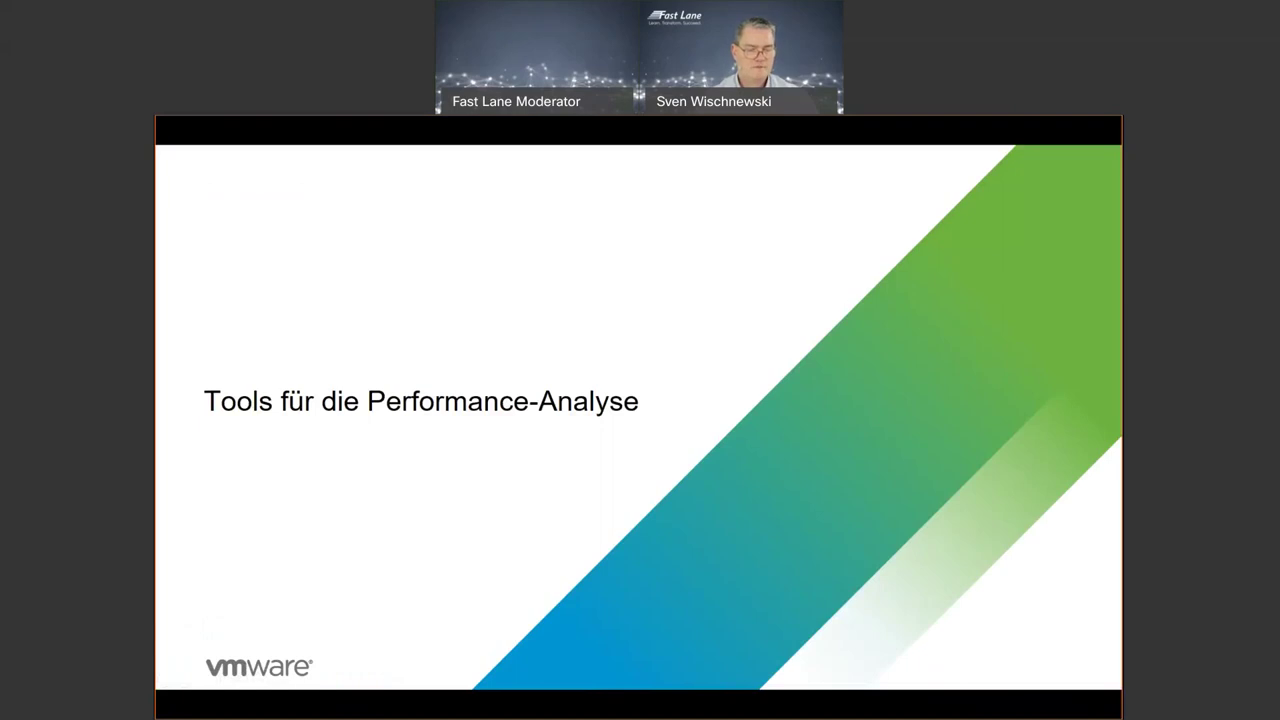
pyautogui.press('Right')
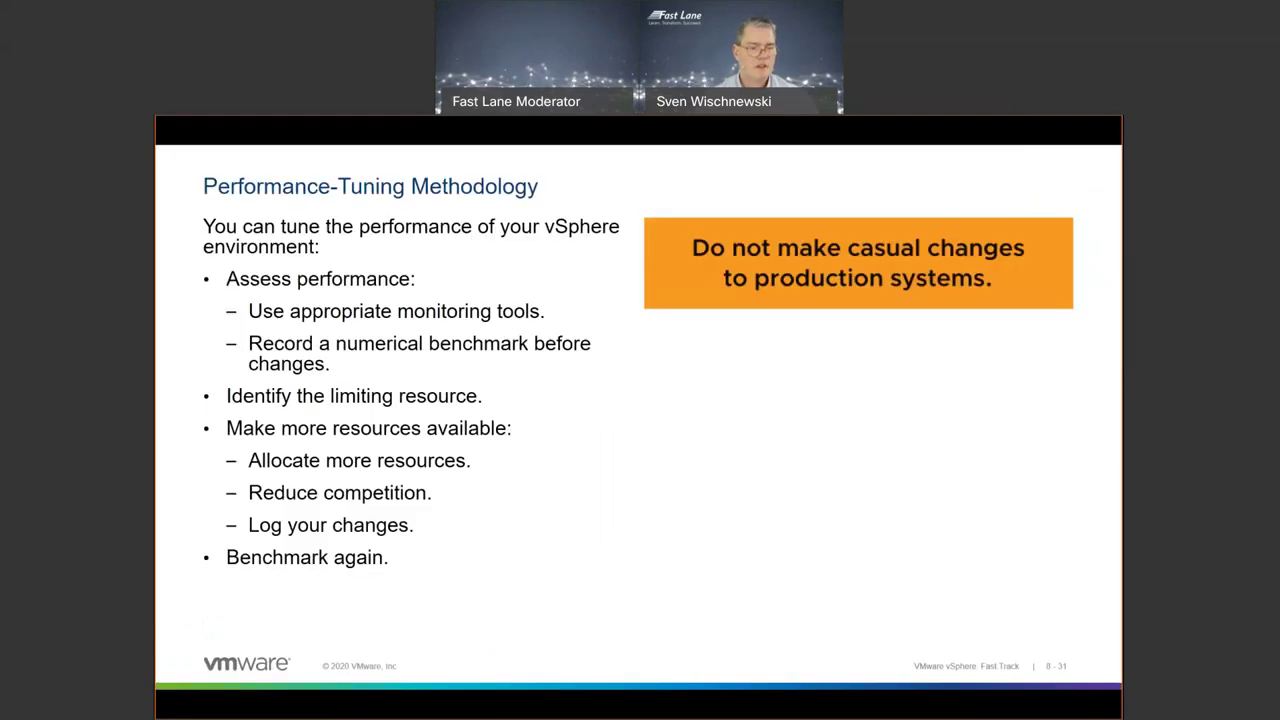
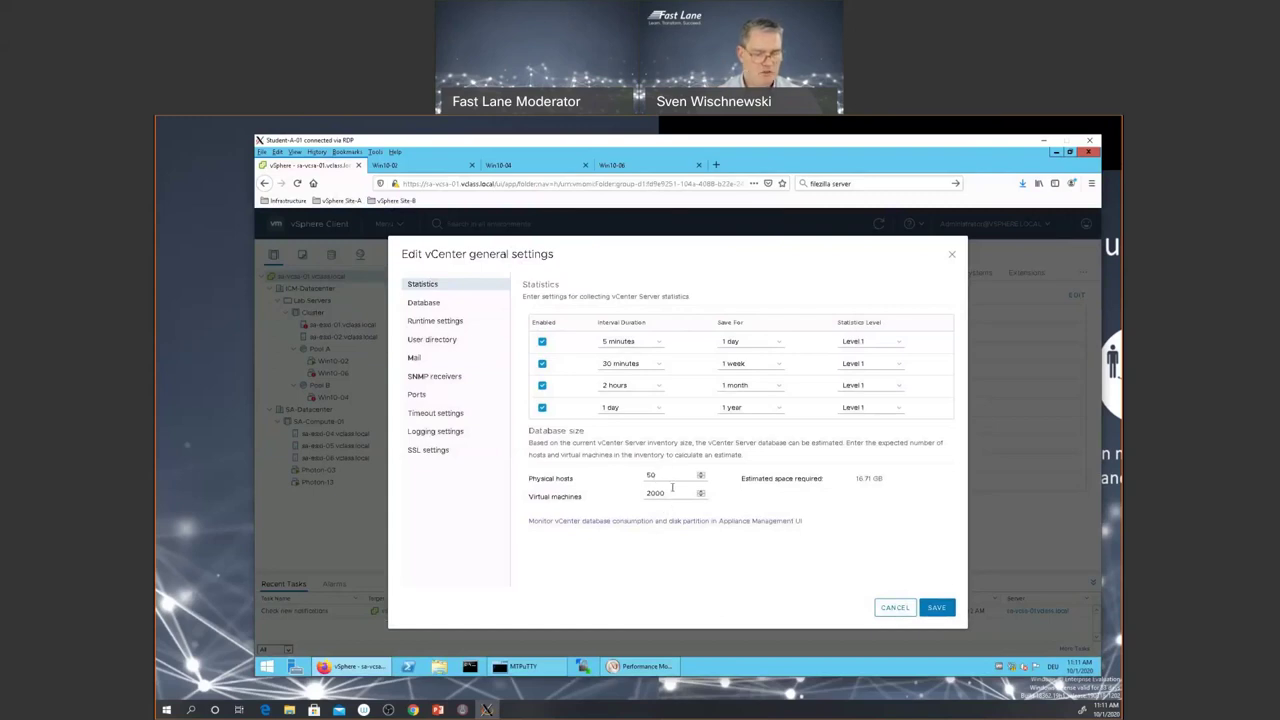
# - Enter 10 physical hosts and 100 virtual machines in the database size estimate
pyautogui.doubleClick(650, 475)
pyautogui.write('10')
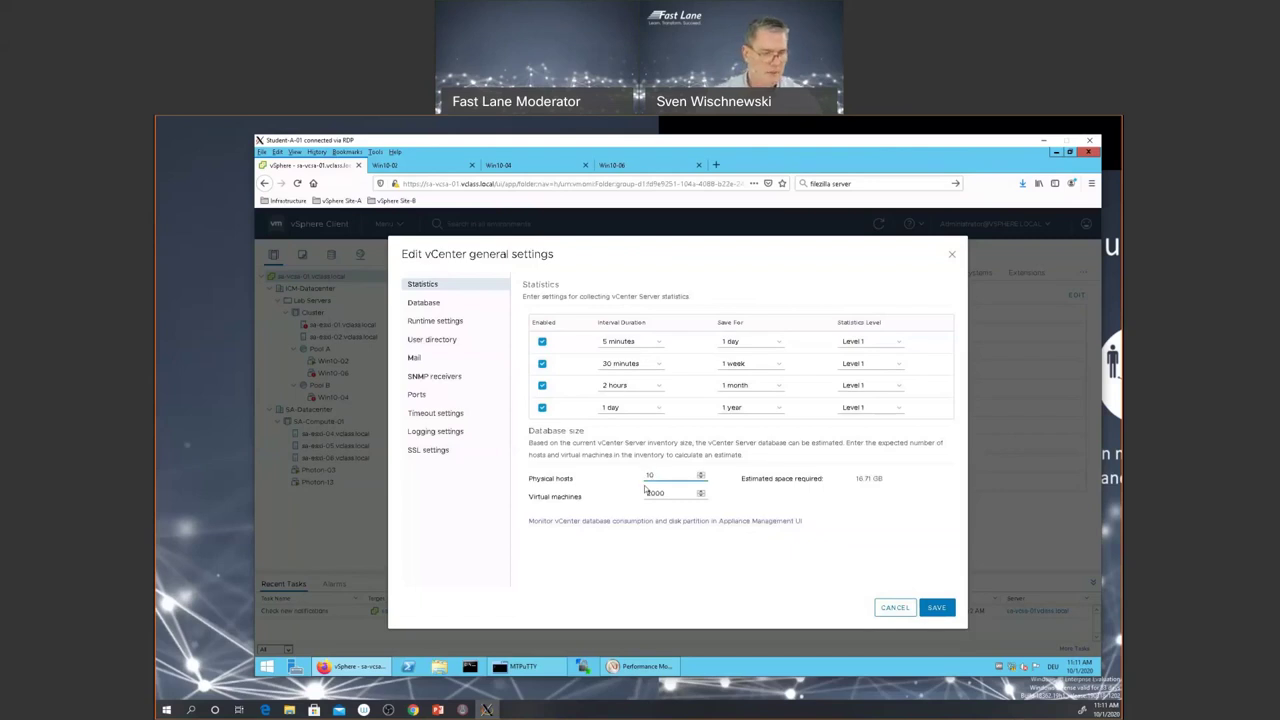
pyautogui.doubleClick(682, 494)
pyautogui.write('100')
pyautogui.click(684, 479)
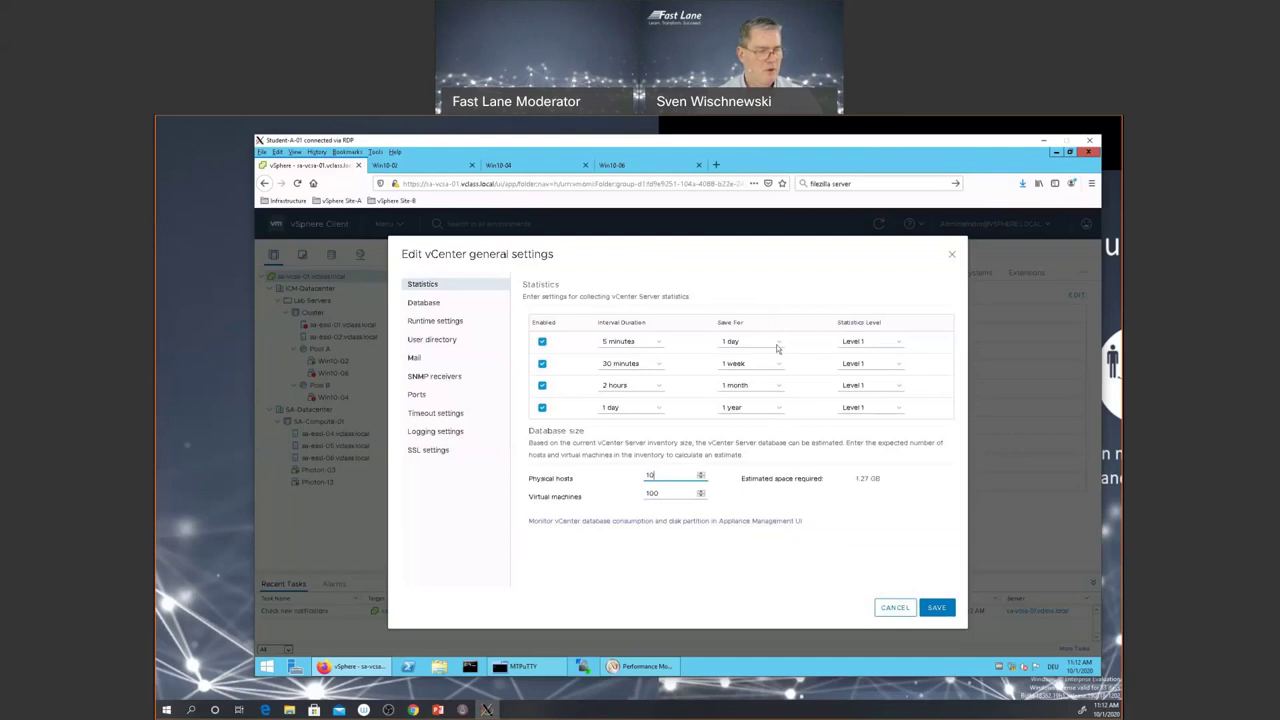
# - Set the 5-minute, 30-minute, 2-hour and 1-day intervals to Level 4, then cancel without saving
pyautogui.click(888, 344)
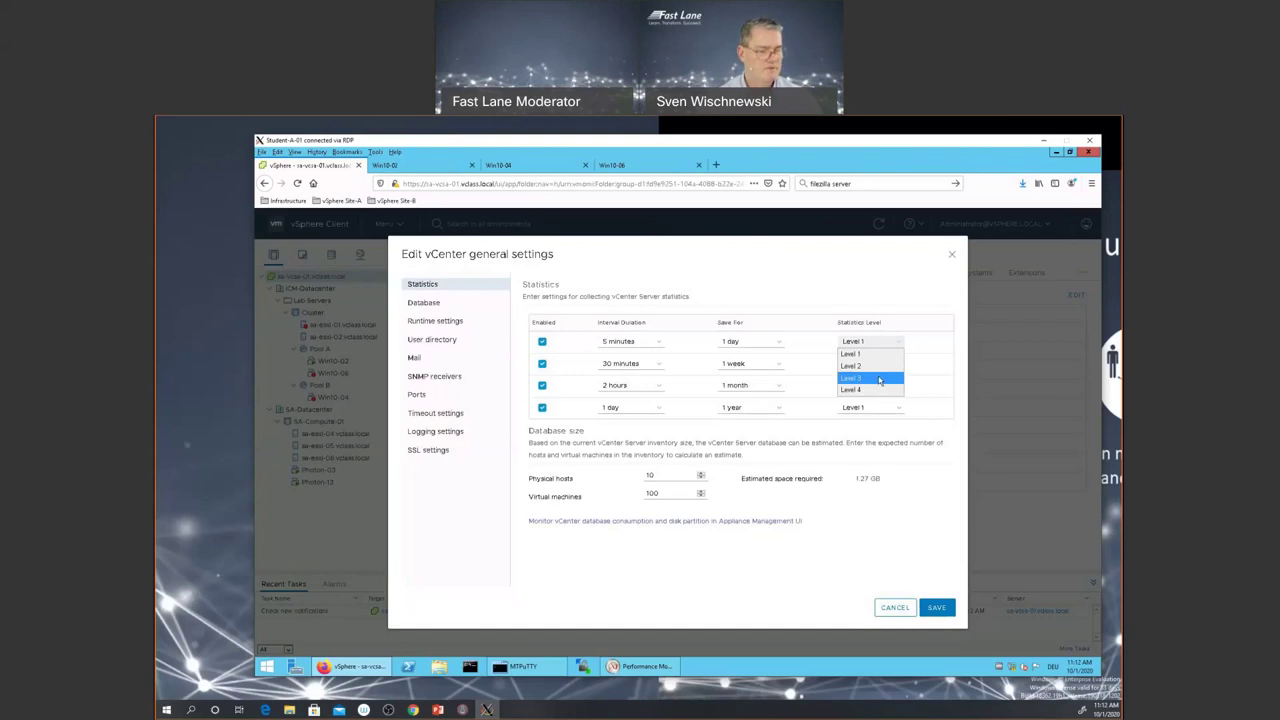
pyautogui.click(880, 380)
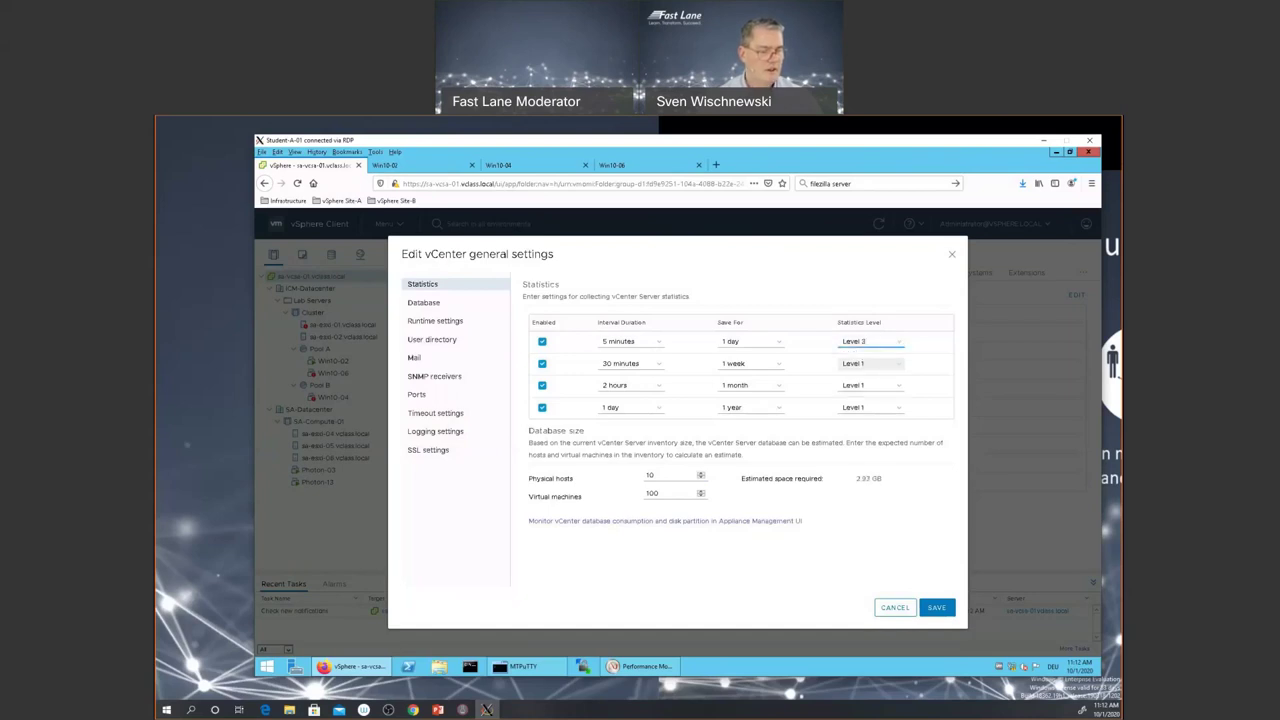
pyautogui.click(889, 345)
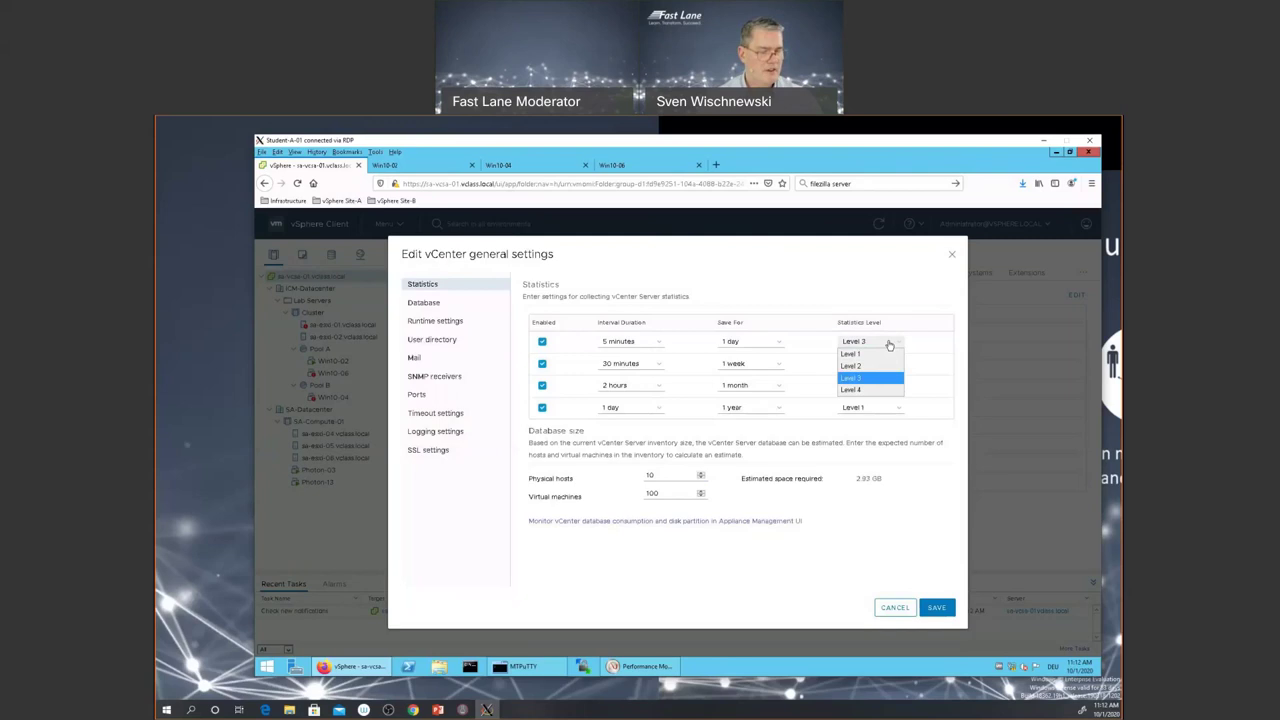
pyautogui.click(879, 395)
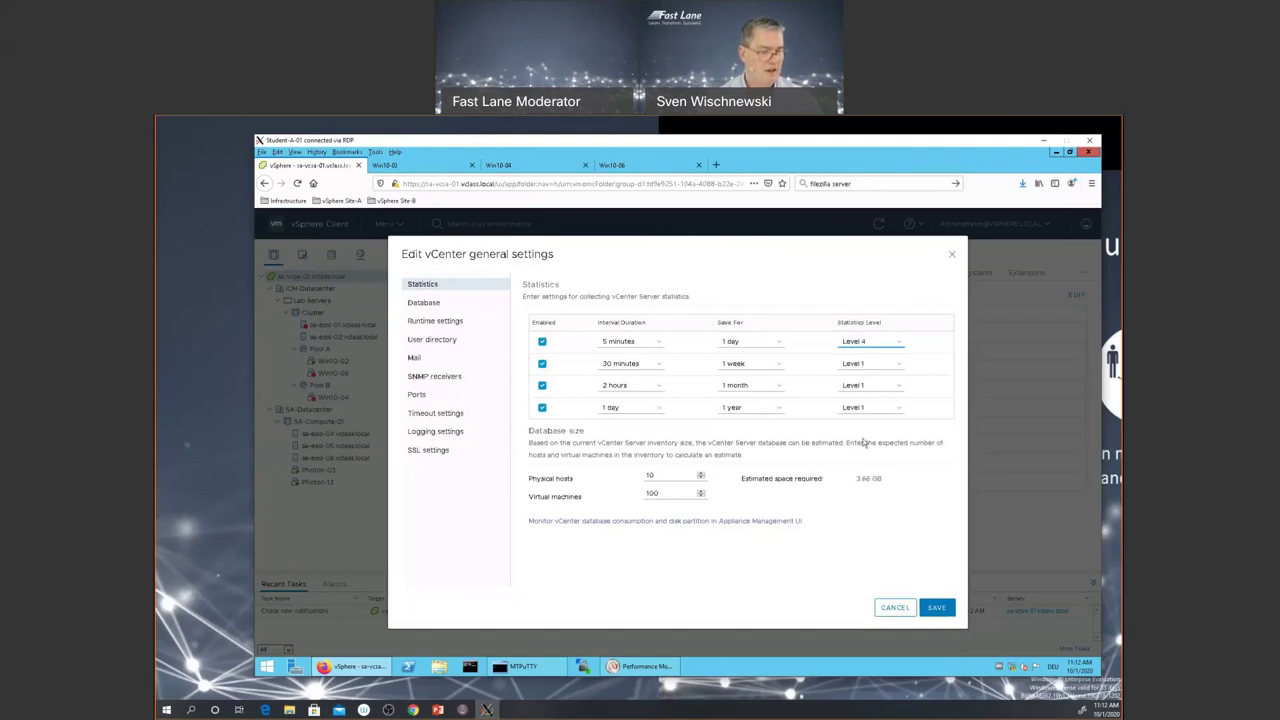
pyautogui.click(876, 366)
pyautogui.click(870, 418)
pyautogui.click(879, 388)
pyautogui.click(870, 433)
pyautogui.click(870, 408)
pyautogui.click(871, 457)
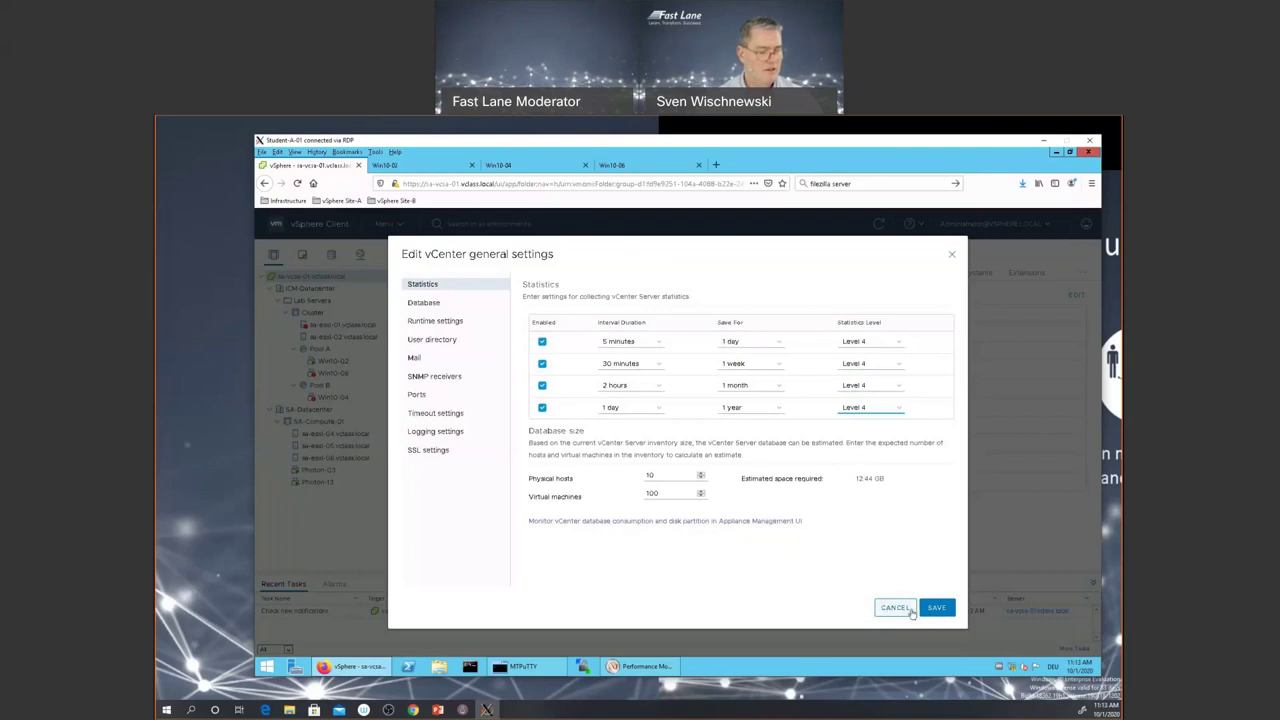
pyautogui.click(936, 607)
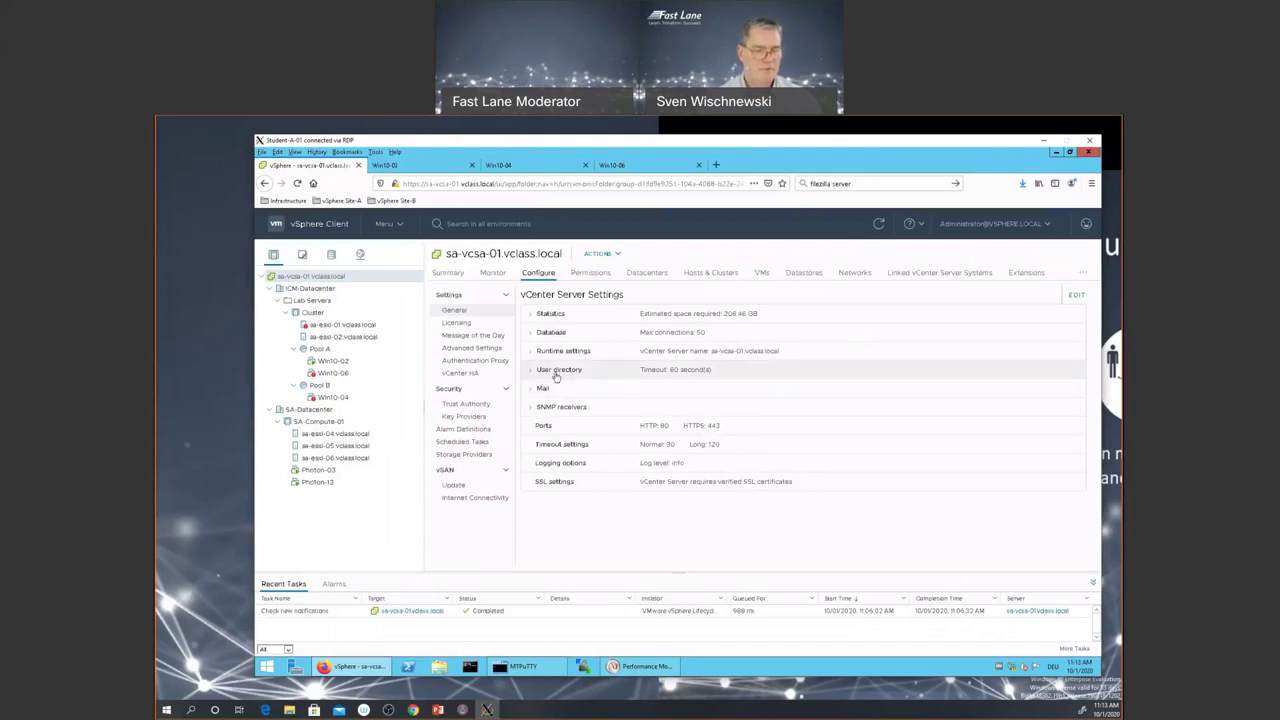
# - Show the Cluster's Monitor > Performance overview and pick the Hosts view
pyautogui.click(348, 313)
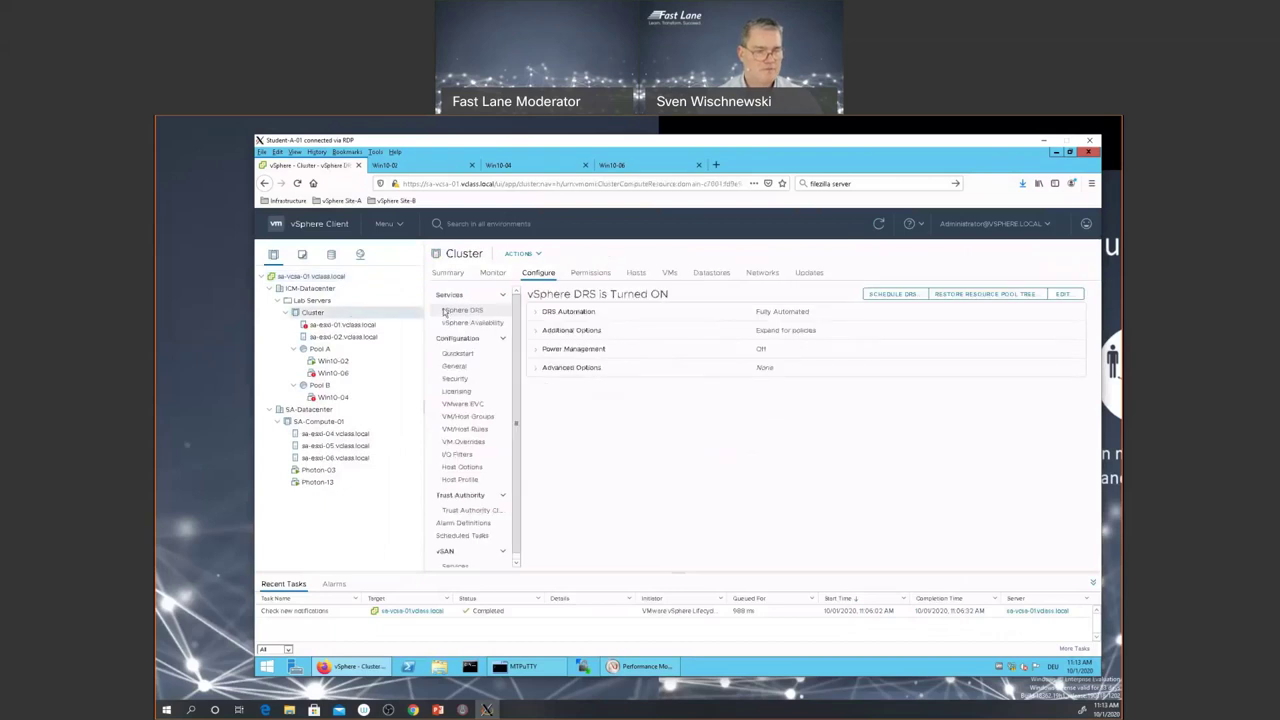
pyautogui.click(506, 275)
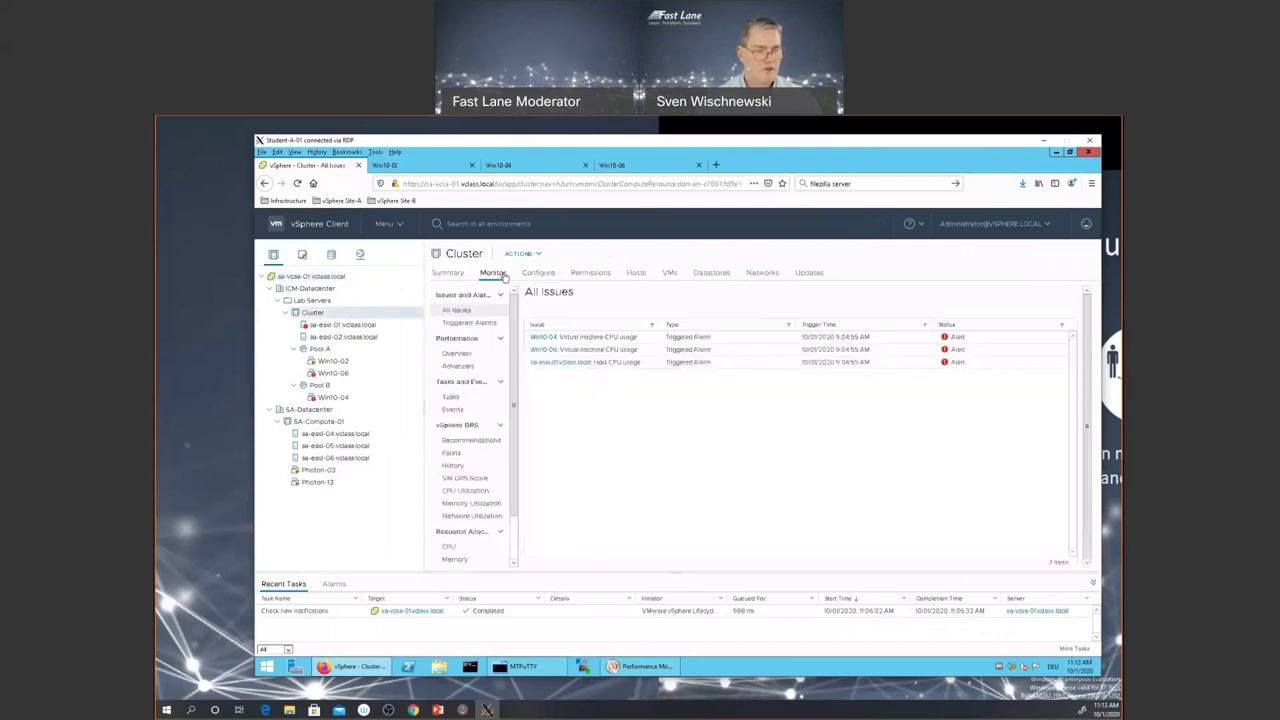
pyautogui.click(457, 353)
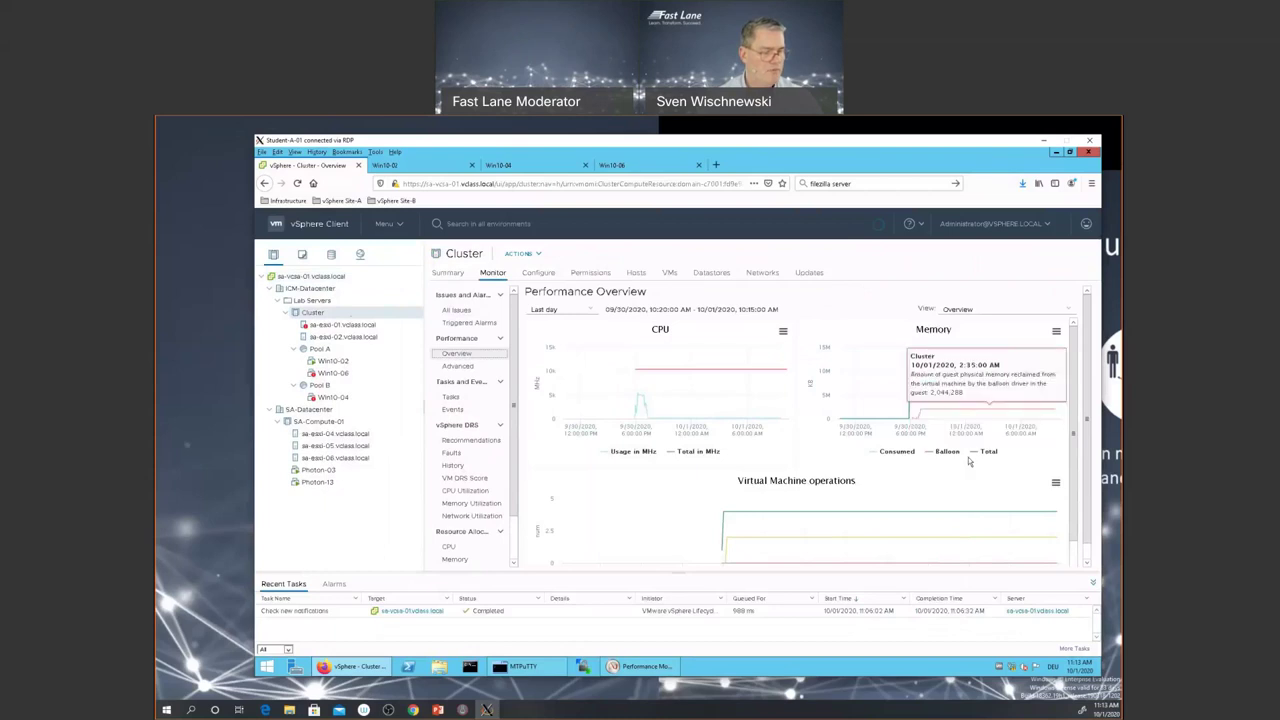
pyautogui.click(1007, 318)
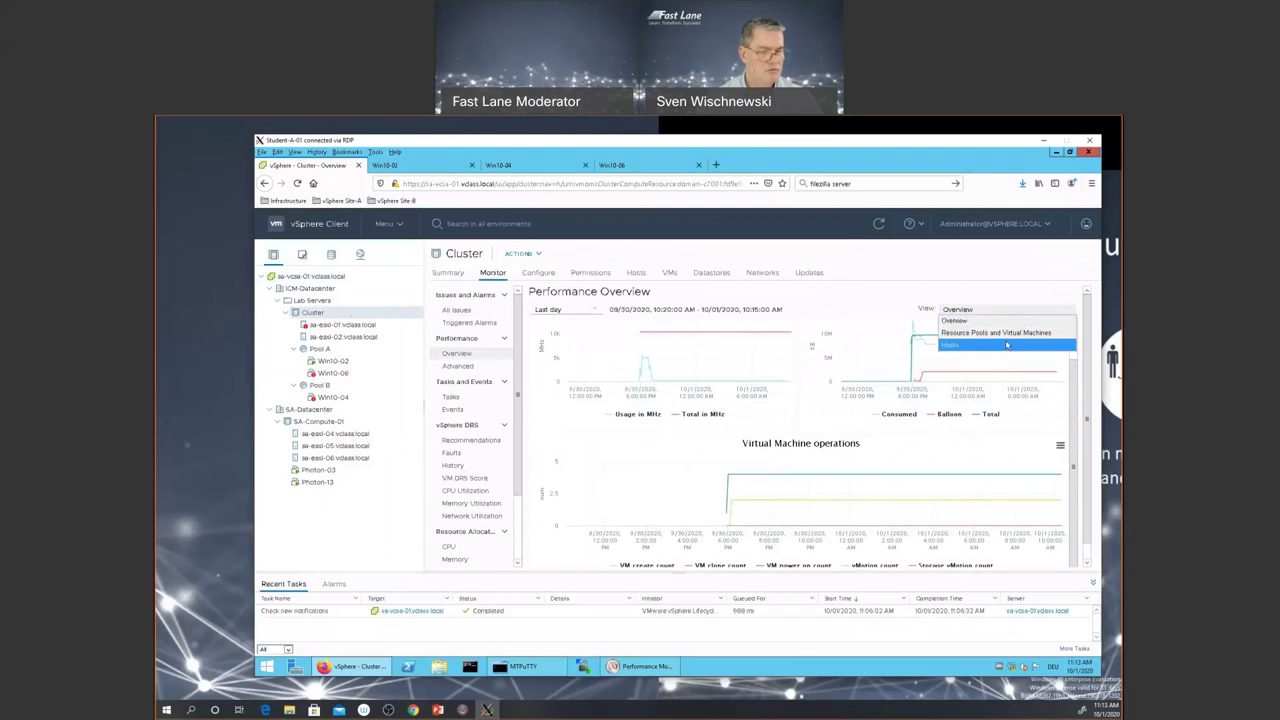
# - Open host sa-esxi-01.vclass.local's performance and switch to the Advanced charts
pyautogui.click(350, 325)
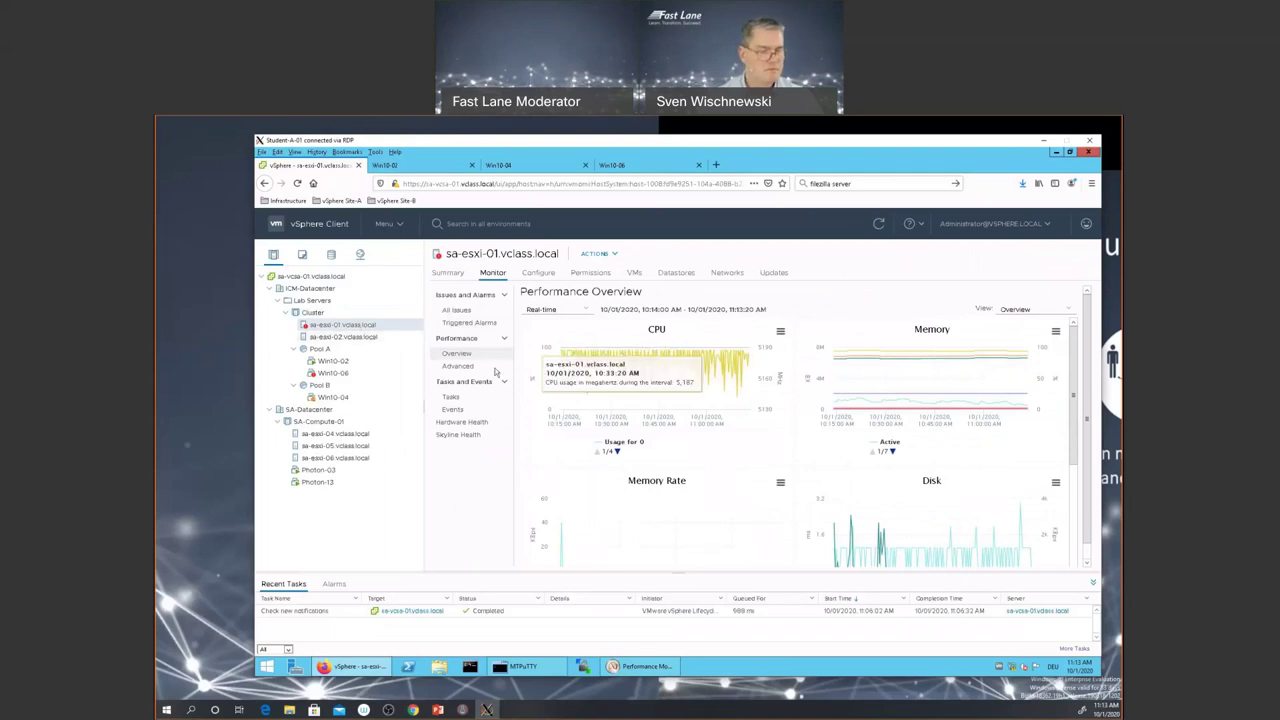
pyautogui.click(1024, 311)
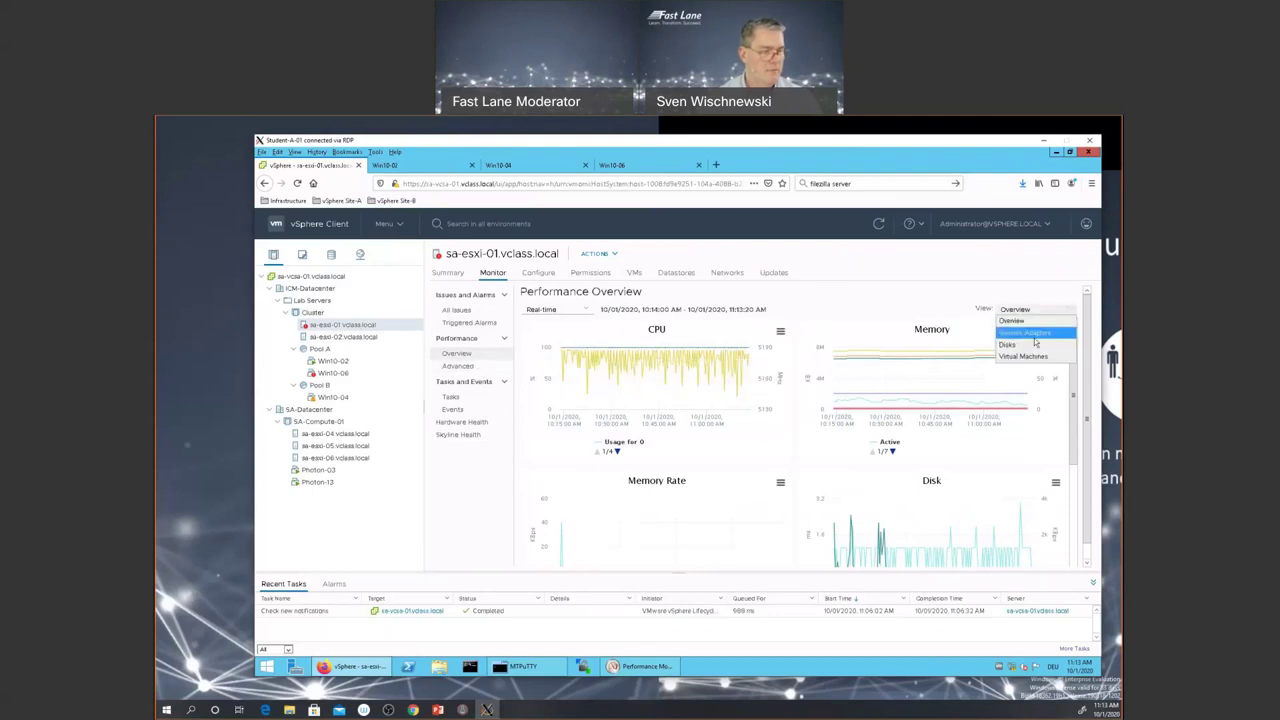
pyautogui.click(1035, 338)
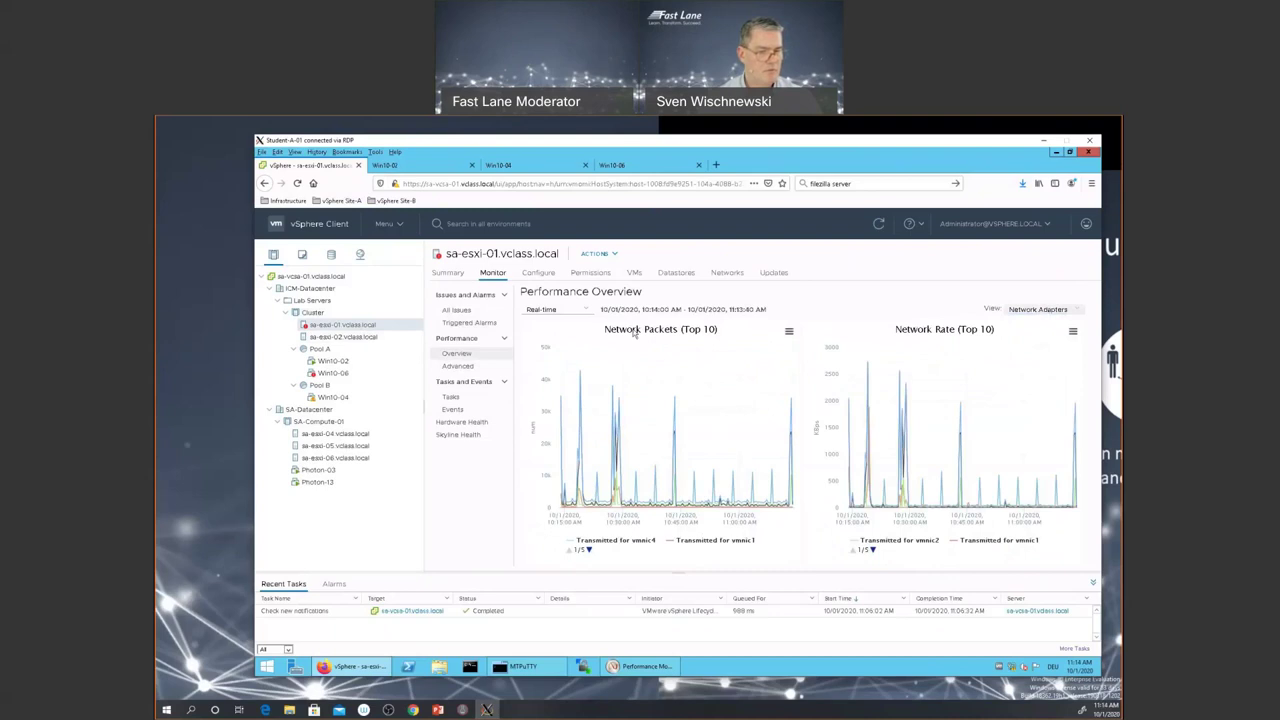
pyautogui.click(478, 370)
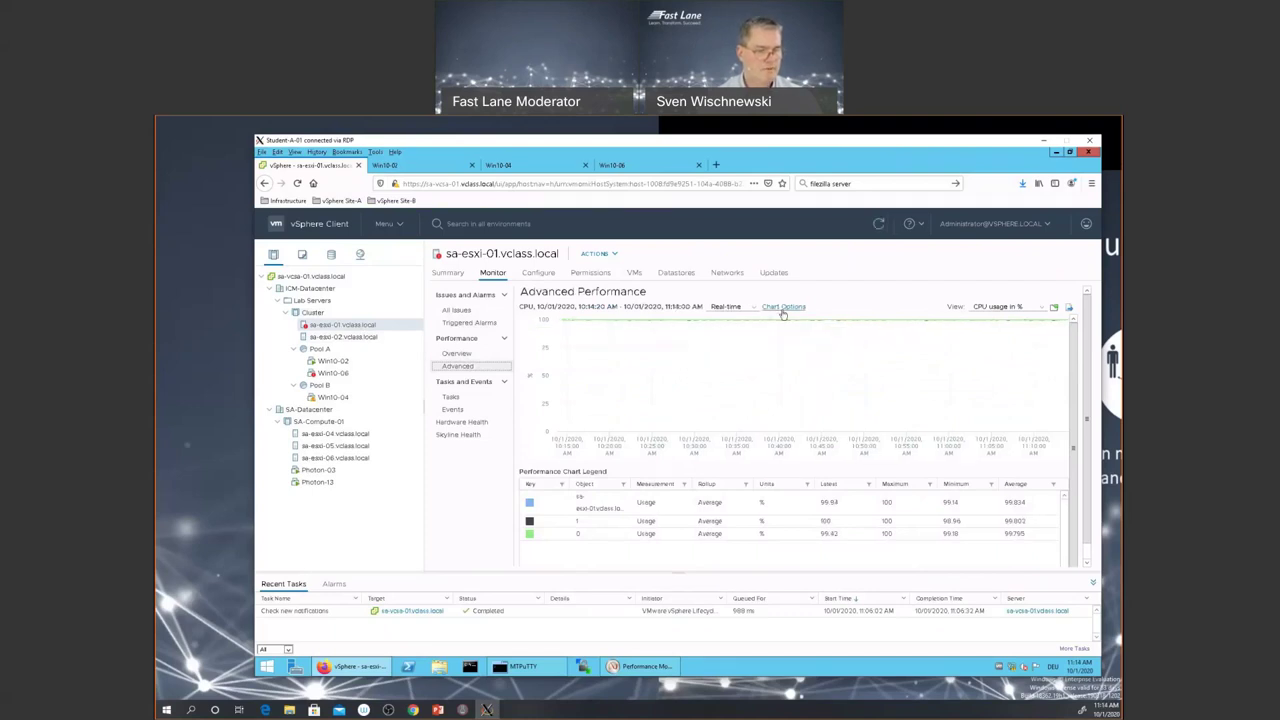
# - In Chart Options, drop the CPU Usage counter and set the chart type to Stacked Graph per VM
pyautogui.click(782, 309)
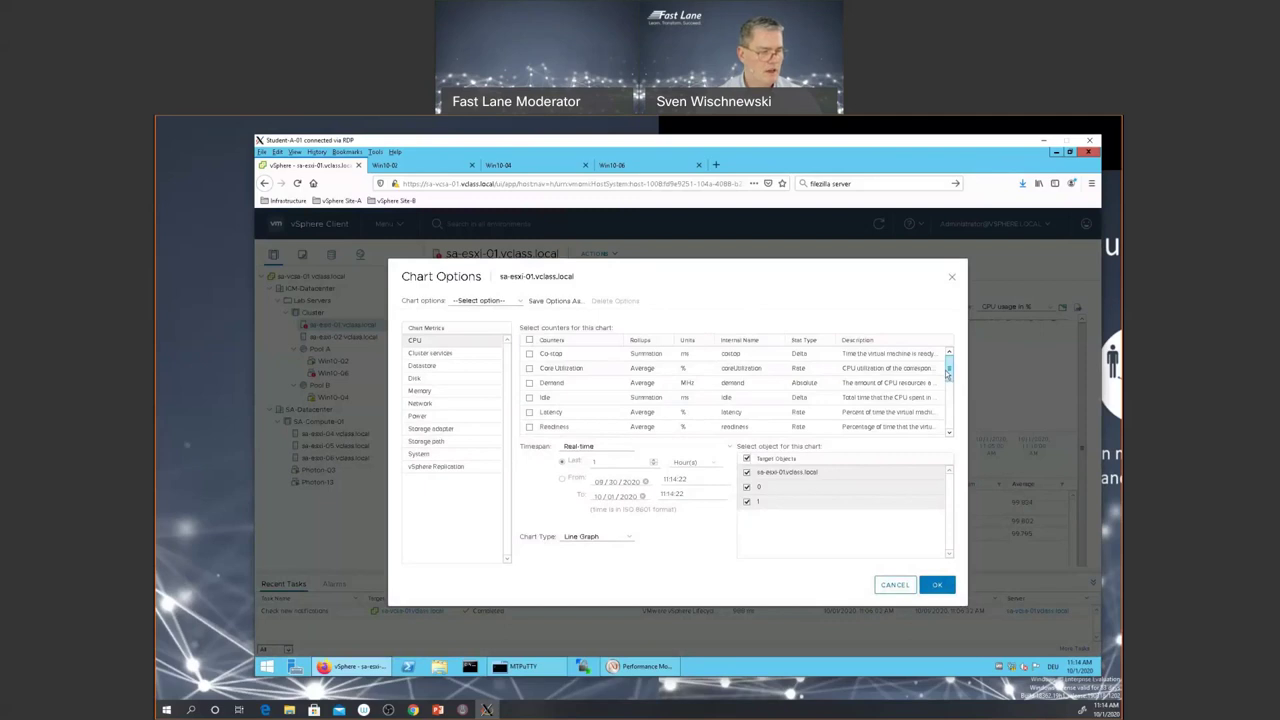
pyautogui.moveTo(949, 374); pyautogui.dragTo(950, 453)
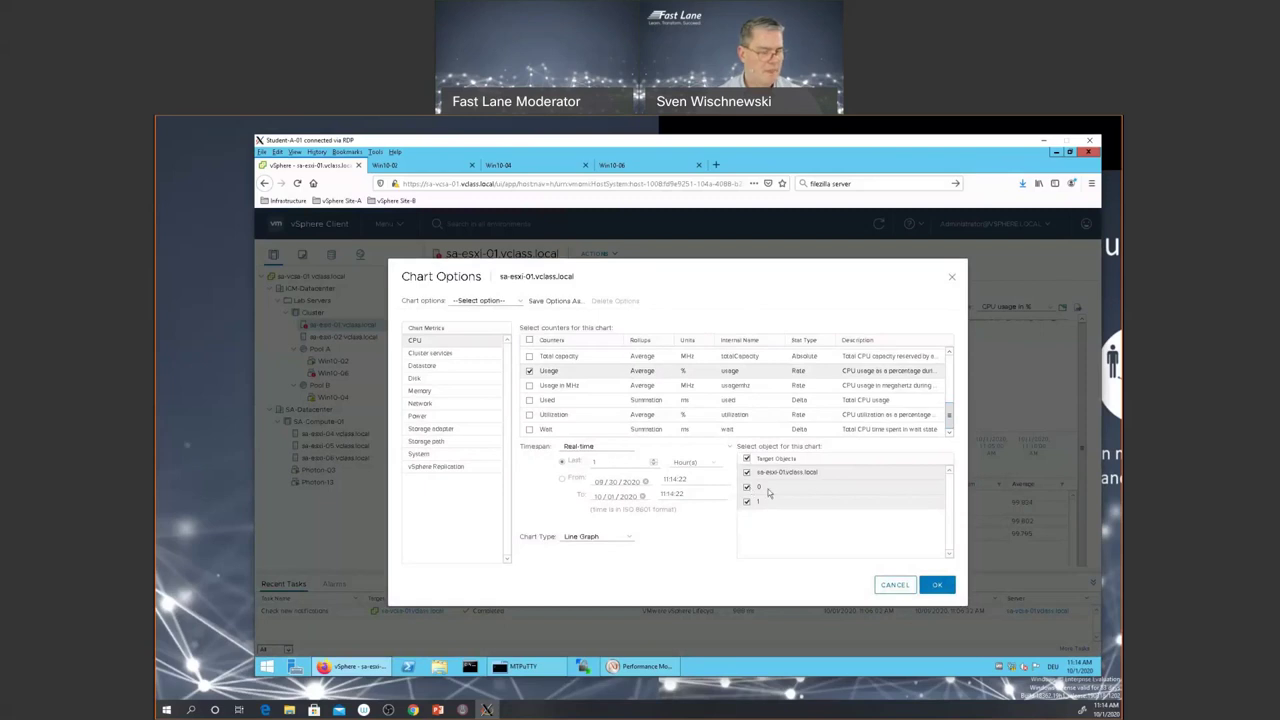
pyautogui.click(529, 371)
pyautogui.scroll(1, 625, 418)
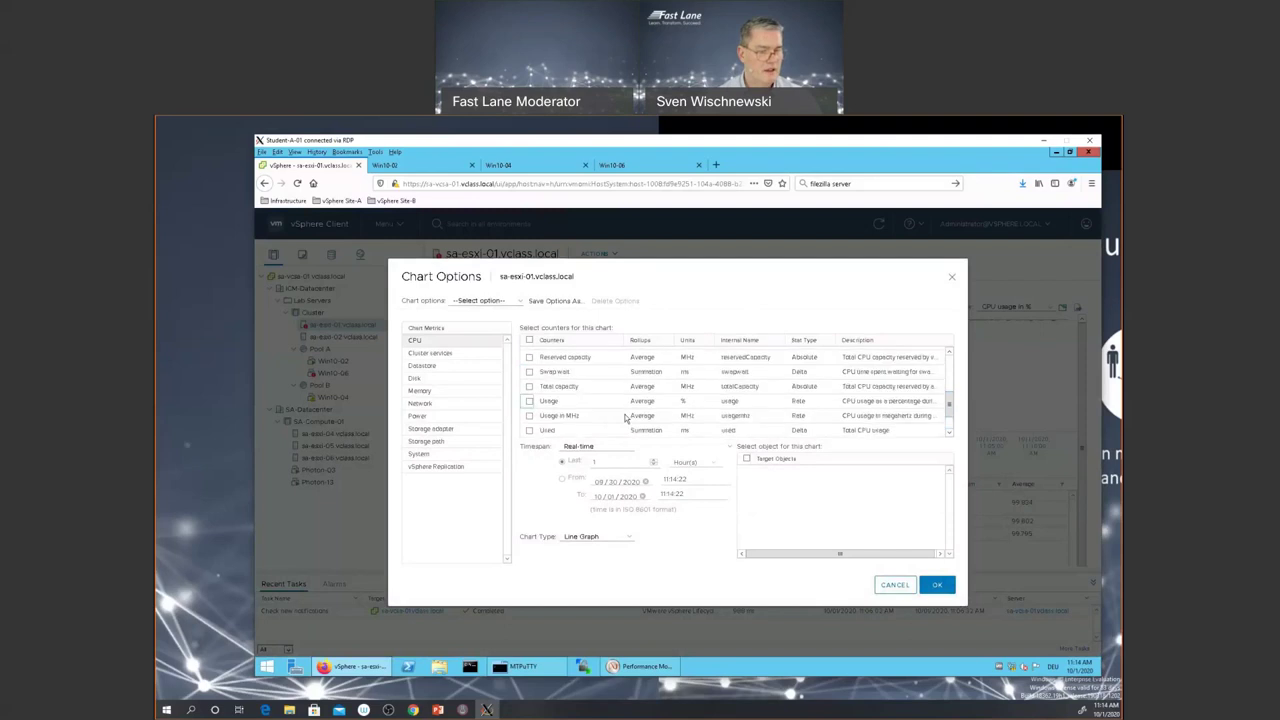
pyautogui.click(613, 545)
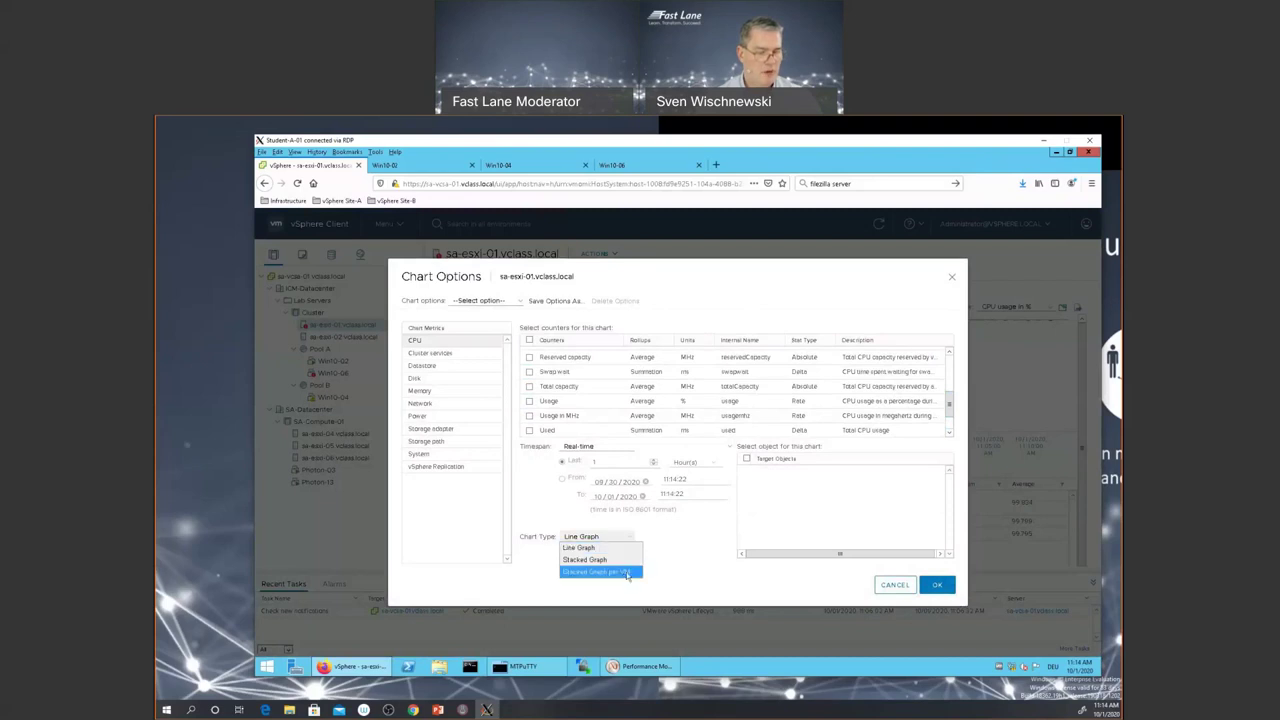
pyautogui.click(626, 573)
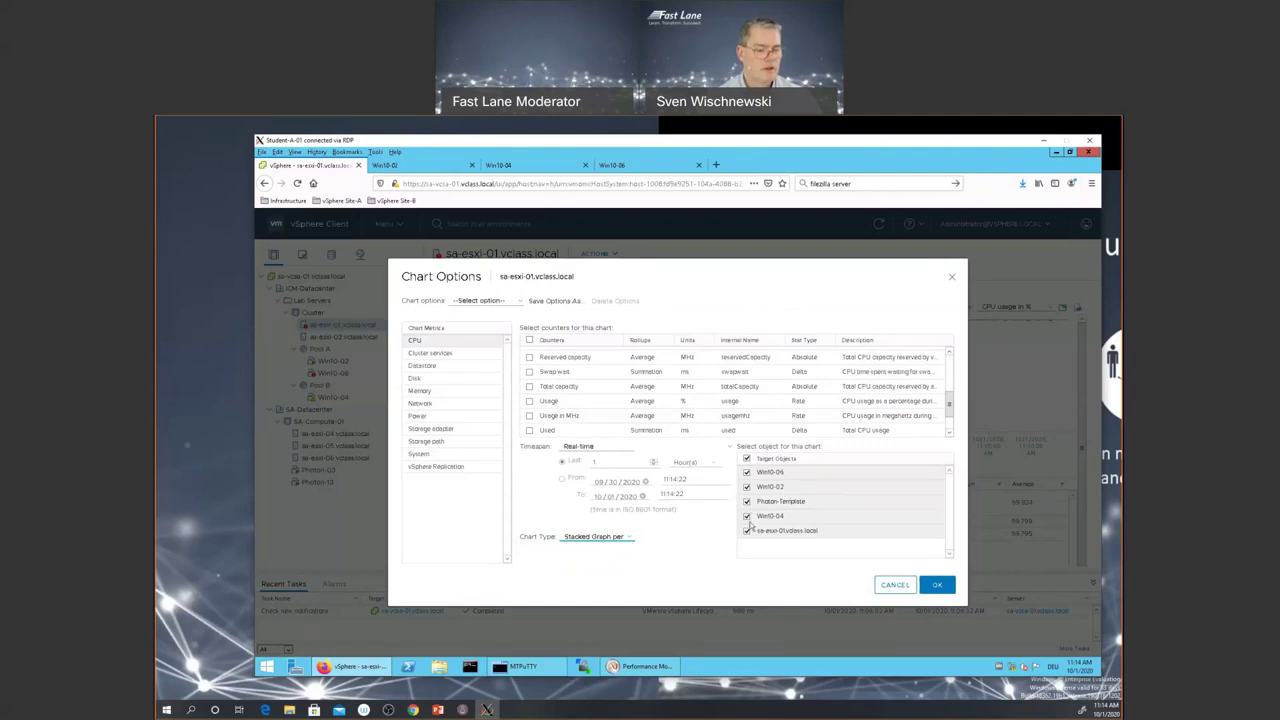
# - Exclude sa-esxi-01 and Photon-Template, add the Ready counter, and apply the chart
pyautogui.click(748, 531)
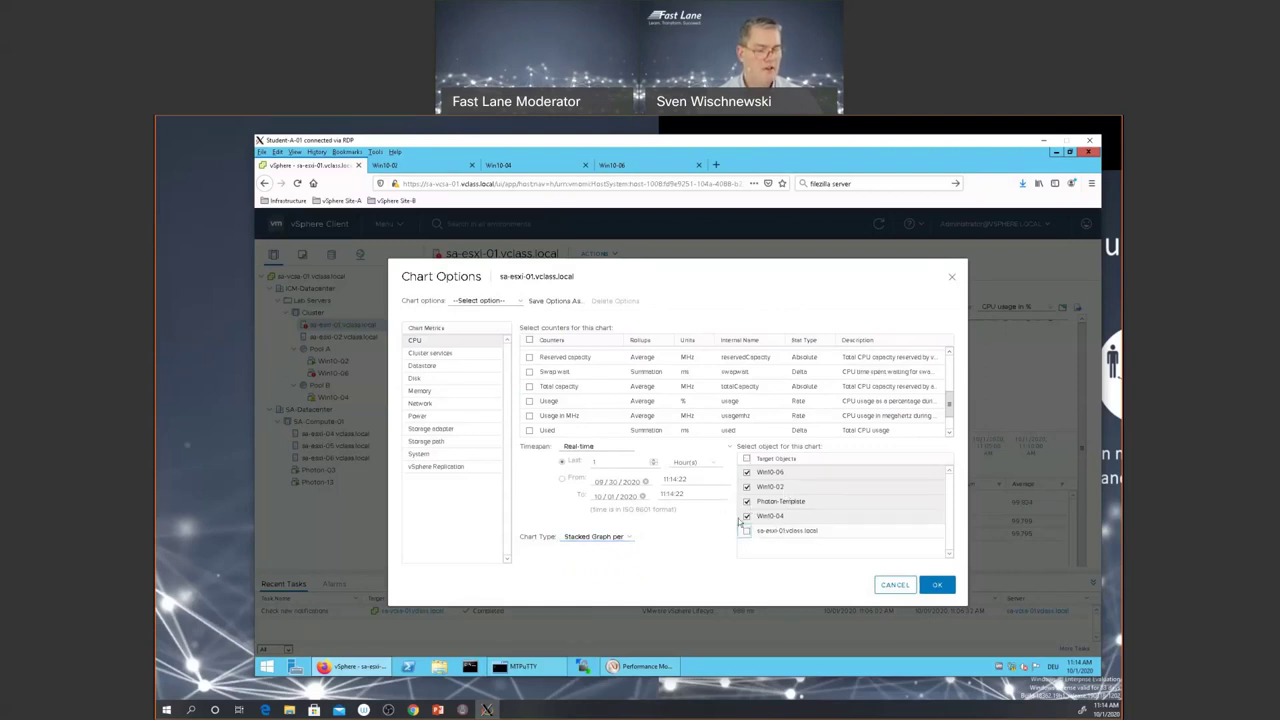
pyautogui.click(747, 502)
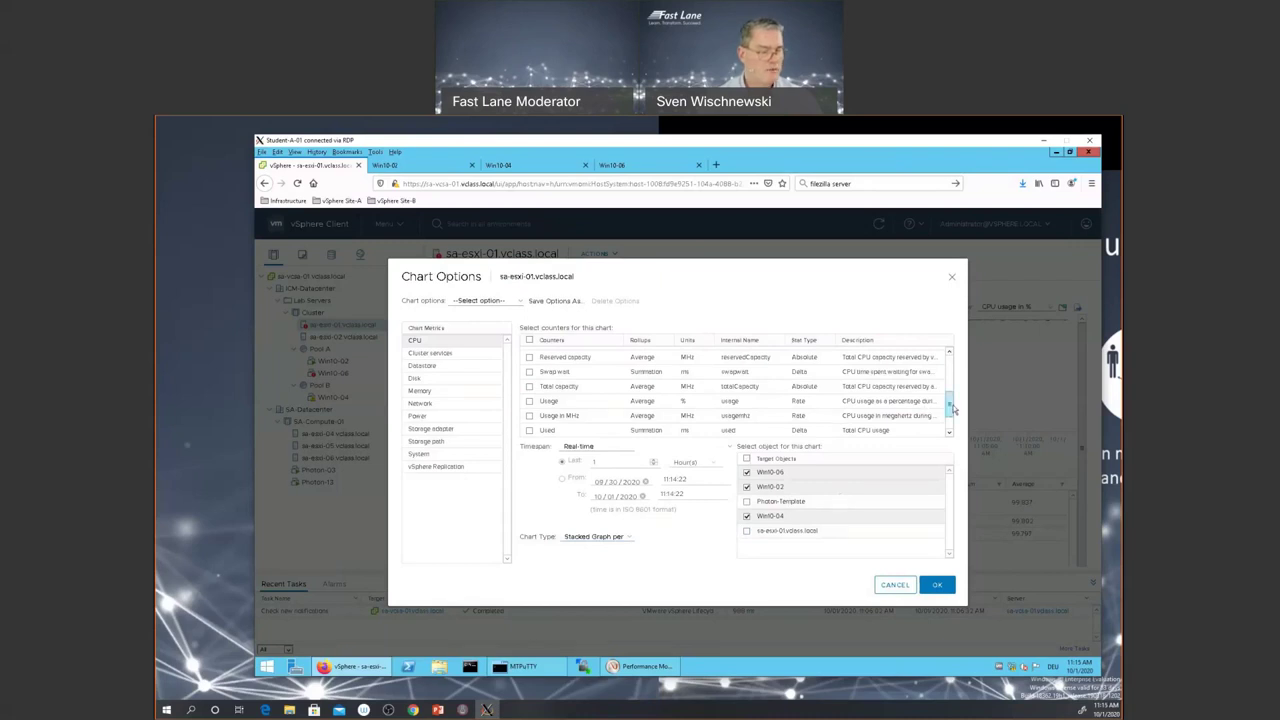
pyautogui.moveTo(953, 408); pyautogui.dragTo(953, 398)
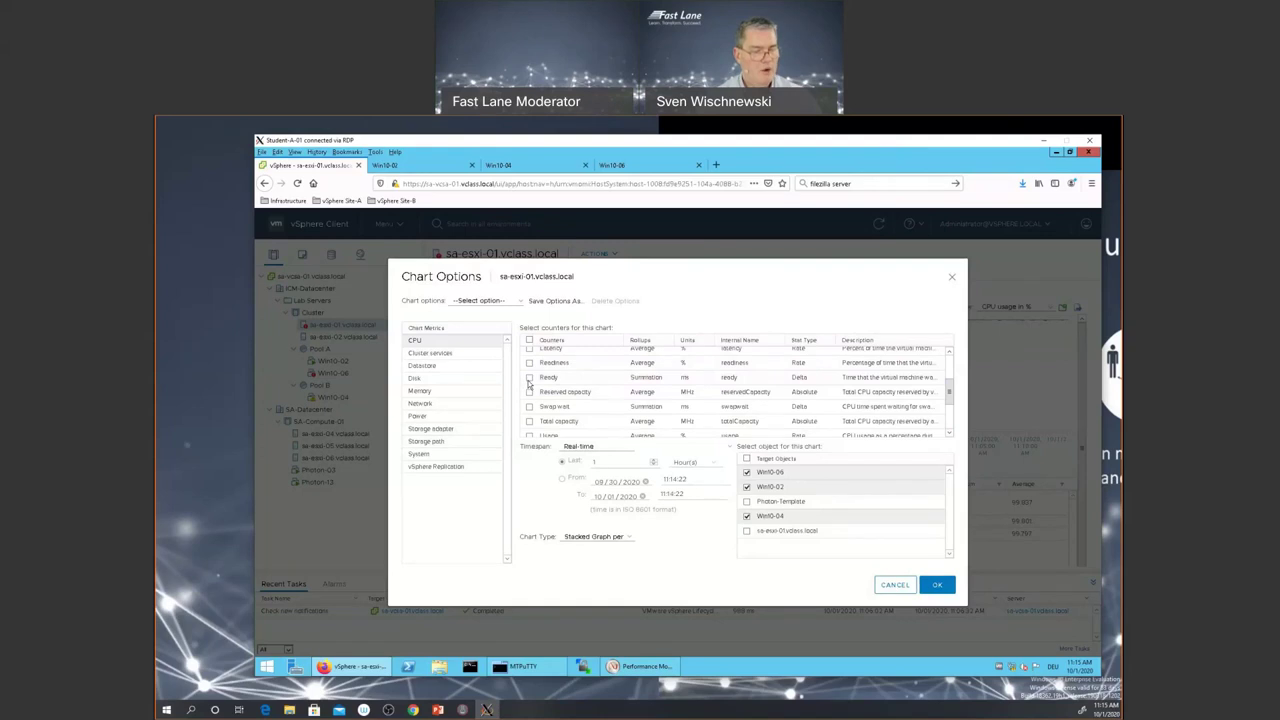
pyautogui.click(529, 378)
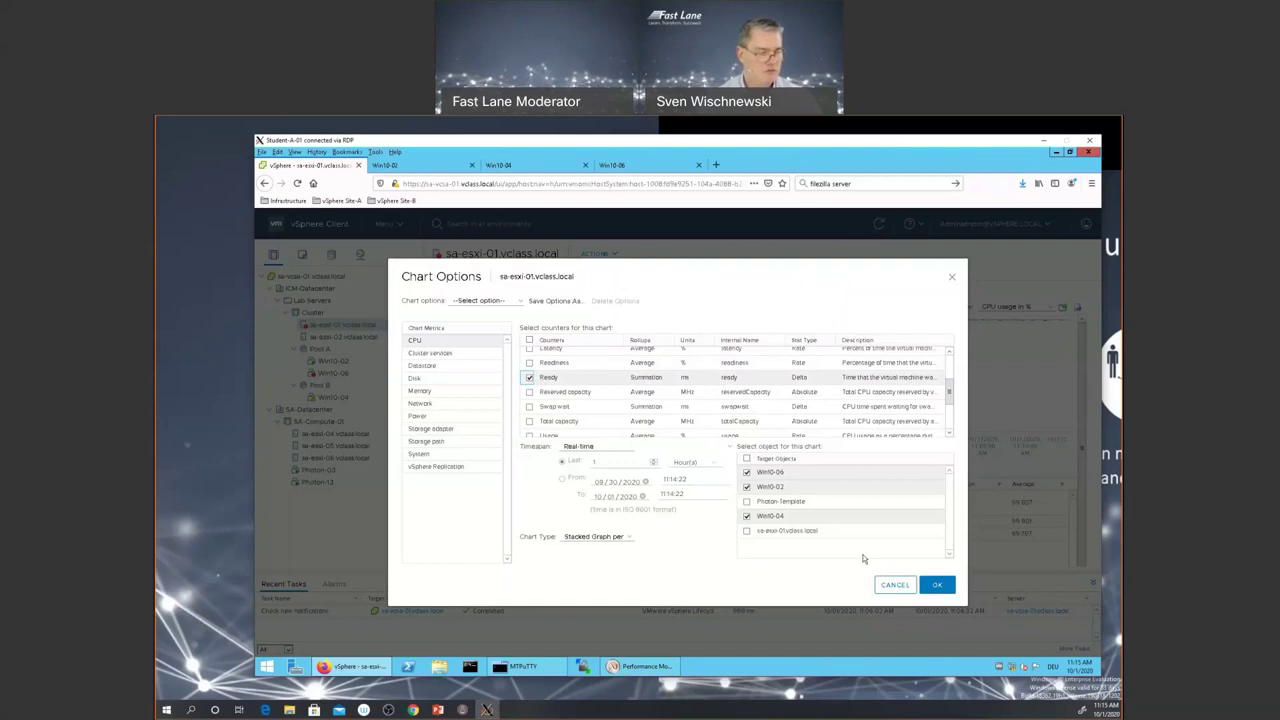
pyautogui.click(940, 586)
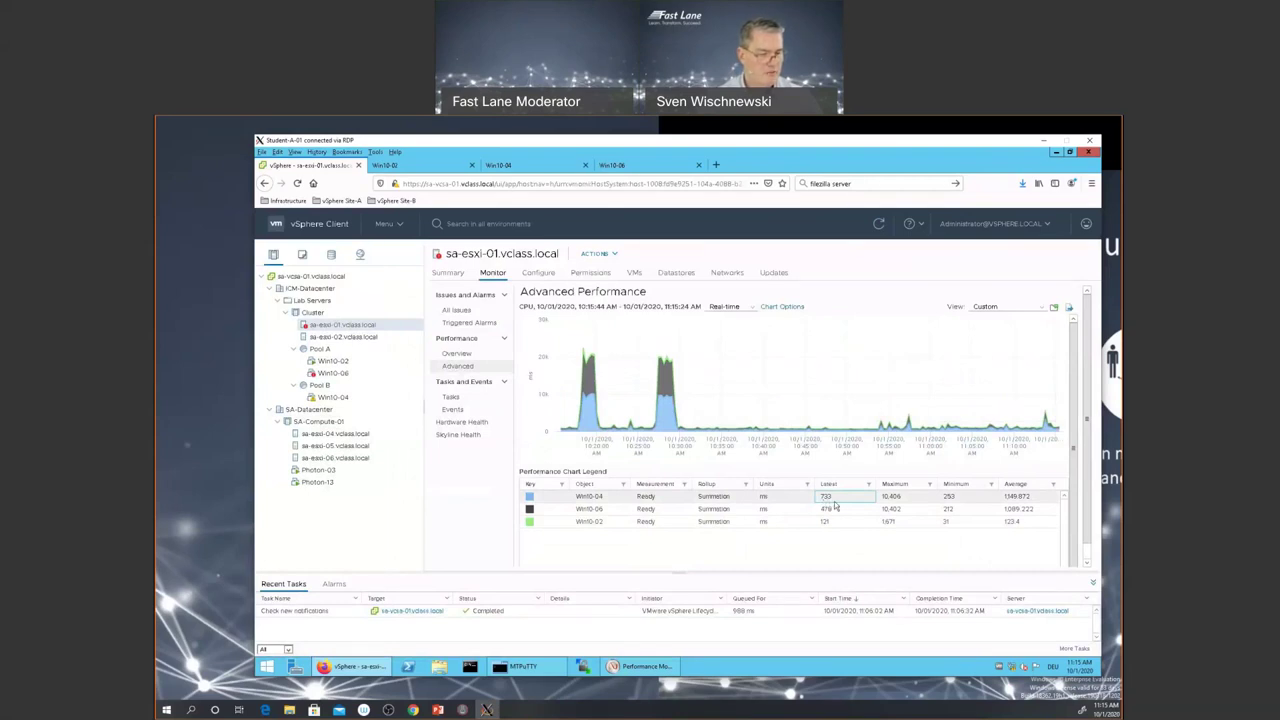
# - Highlight the Win10-06 and Win10-02 Ready series, then minimize the remote desktop window
pyautogui.click(827, 512)
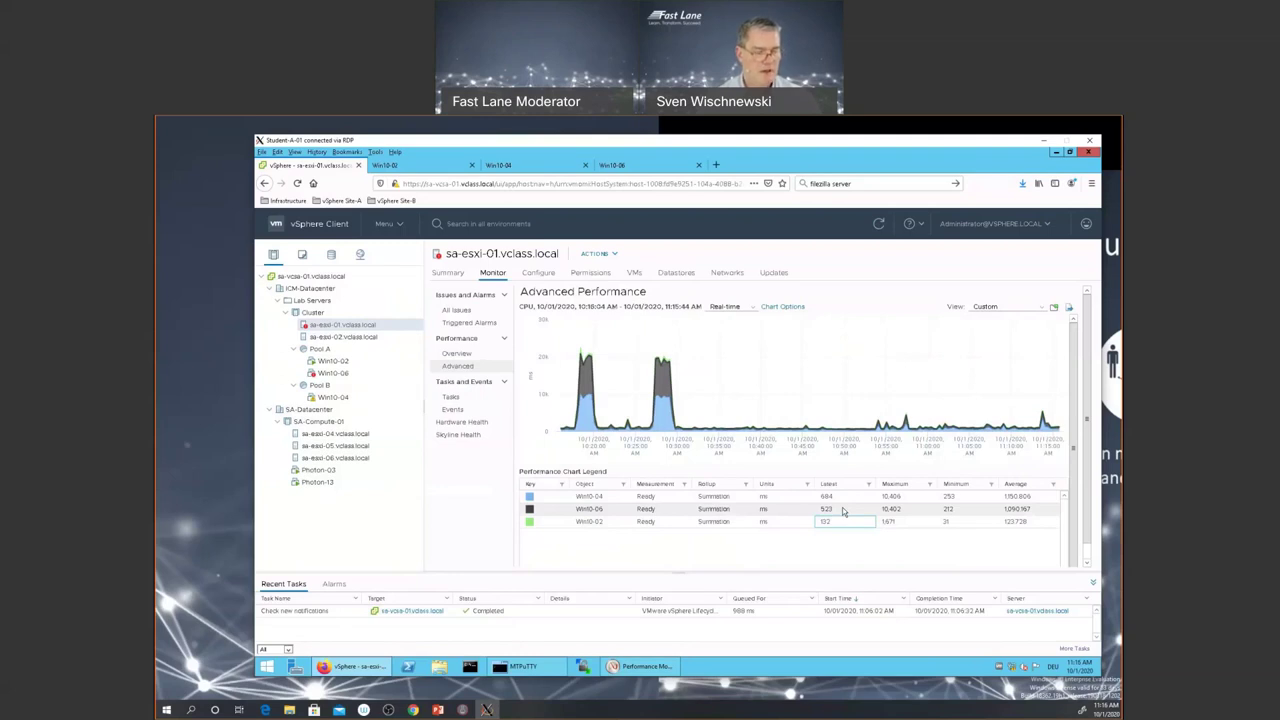
pyautogui.moveTo(661, 364)
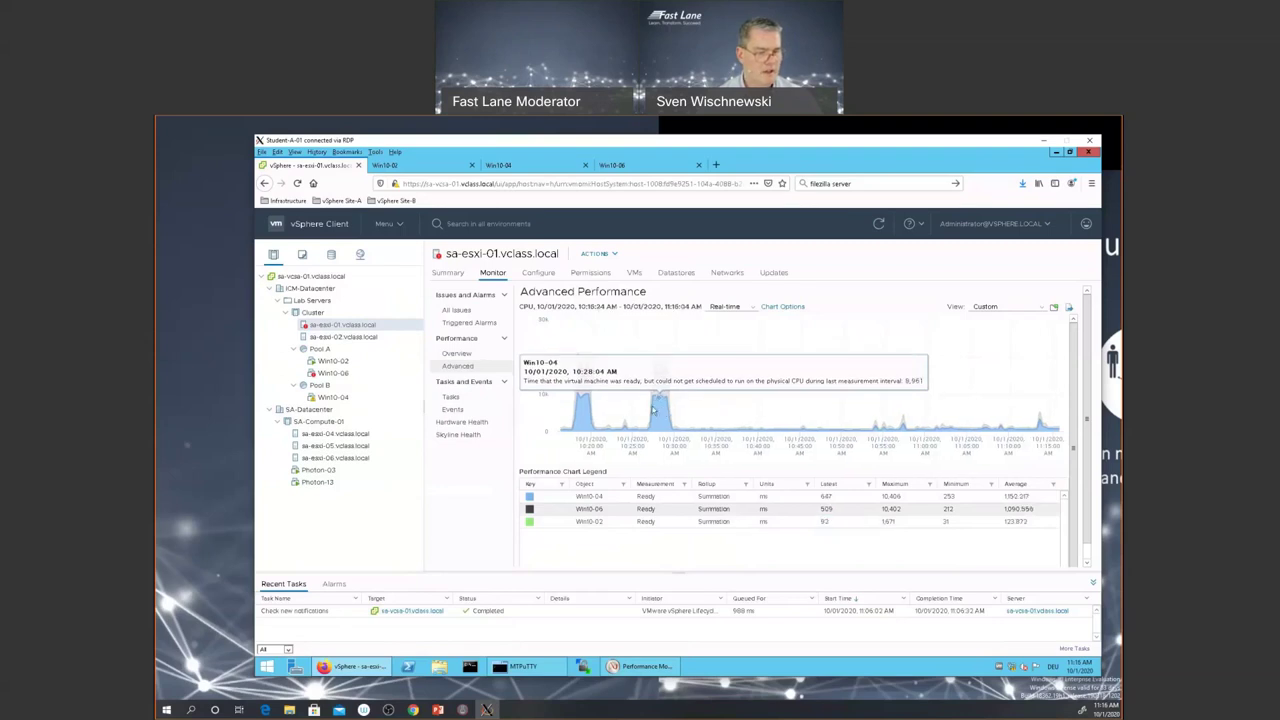
pyautogui.click(546, 522)
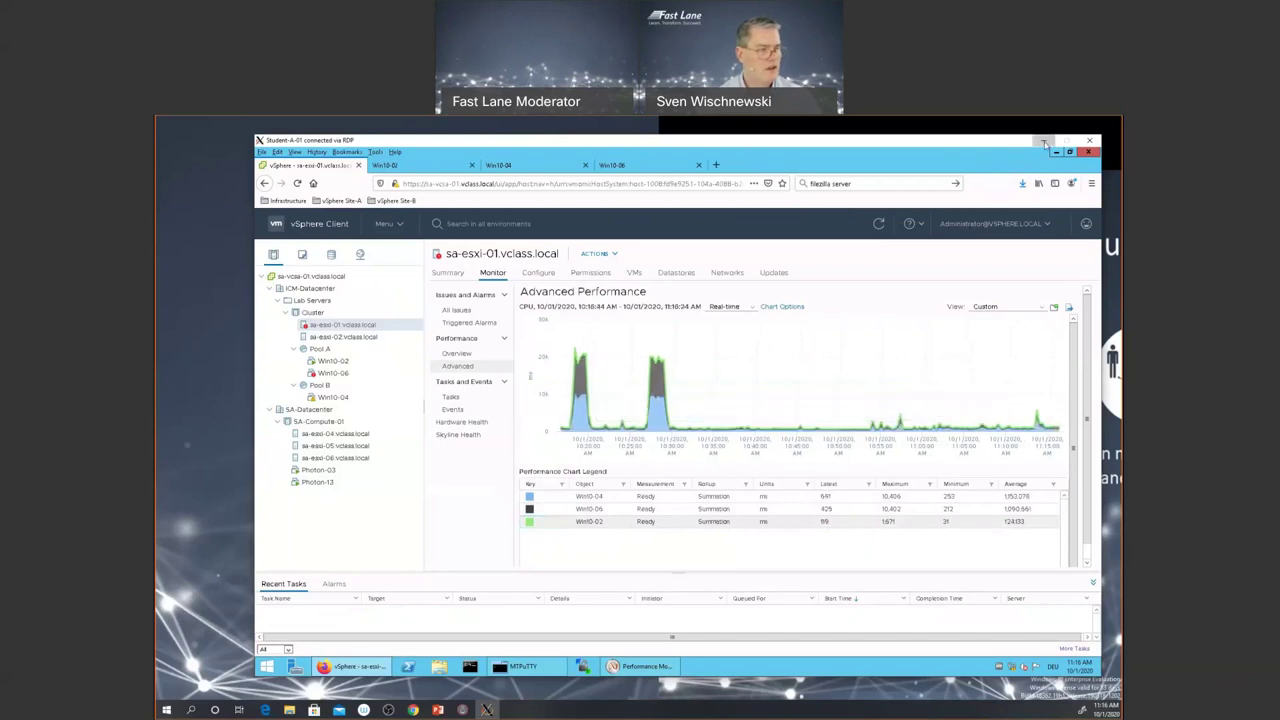
pyautogui.click(1043, 141)
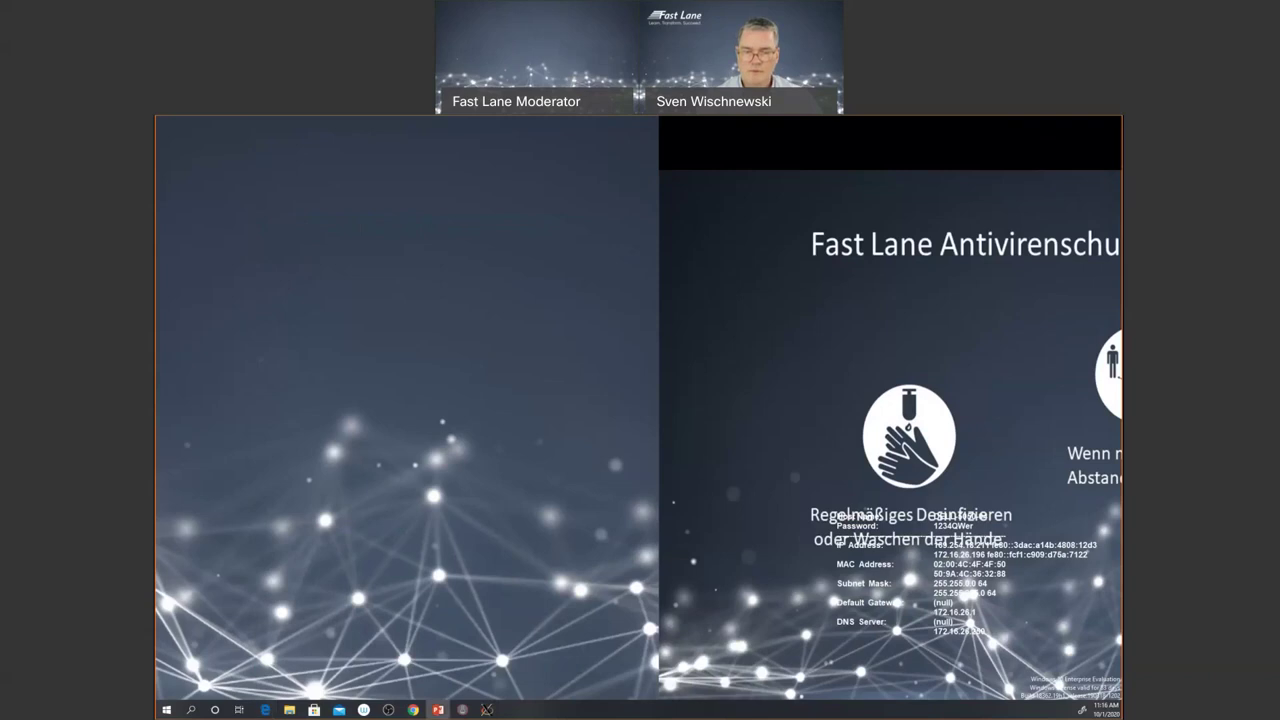
# - Return to the PowerPoint slideshow and advance to slide 8-53, 'CPU-Constrained VMs (2)'
pyautogui.click(437, 709)
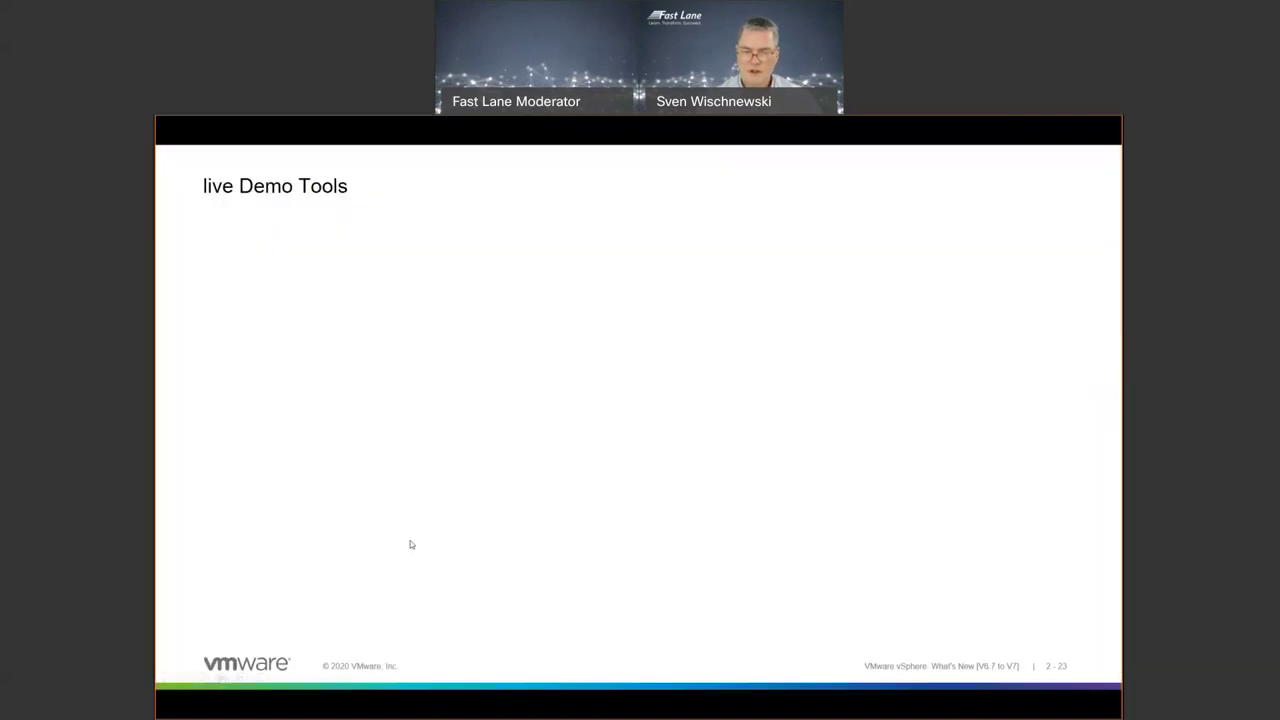
pyautogui.click(410, 540)
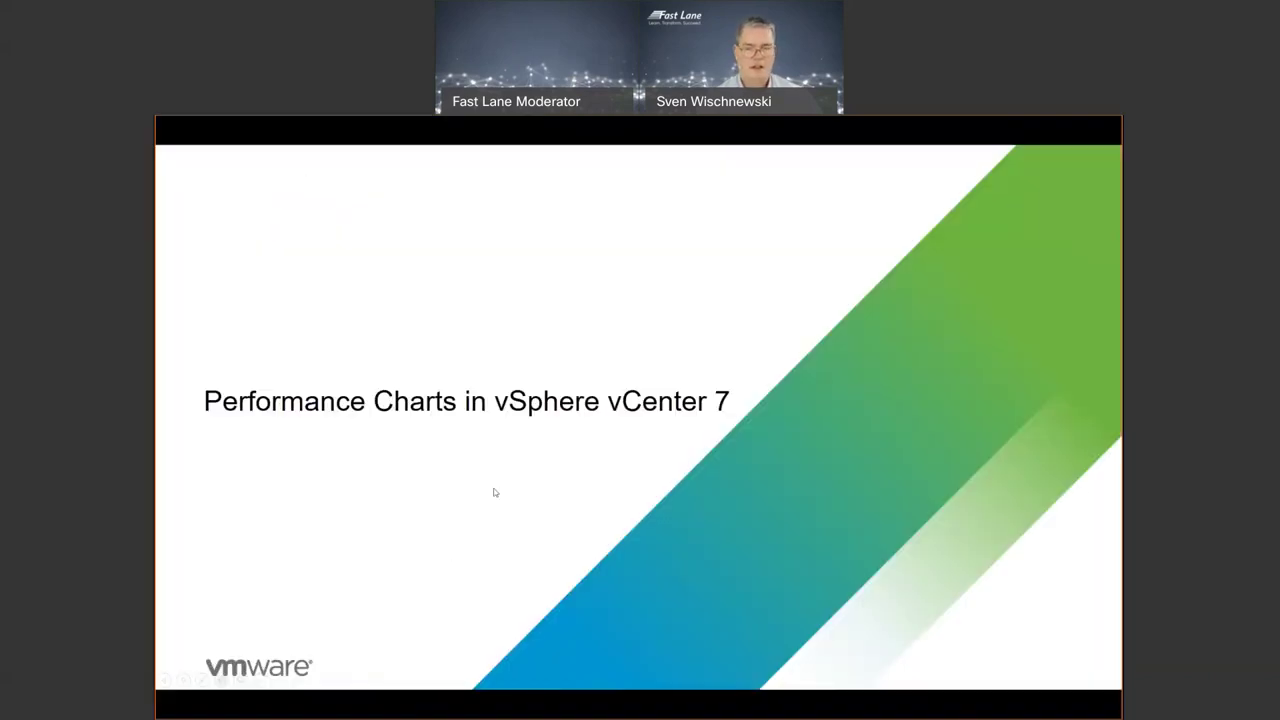
pyautogui.click(611, 459)
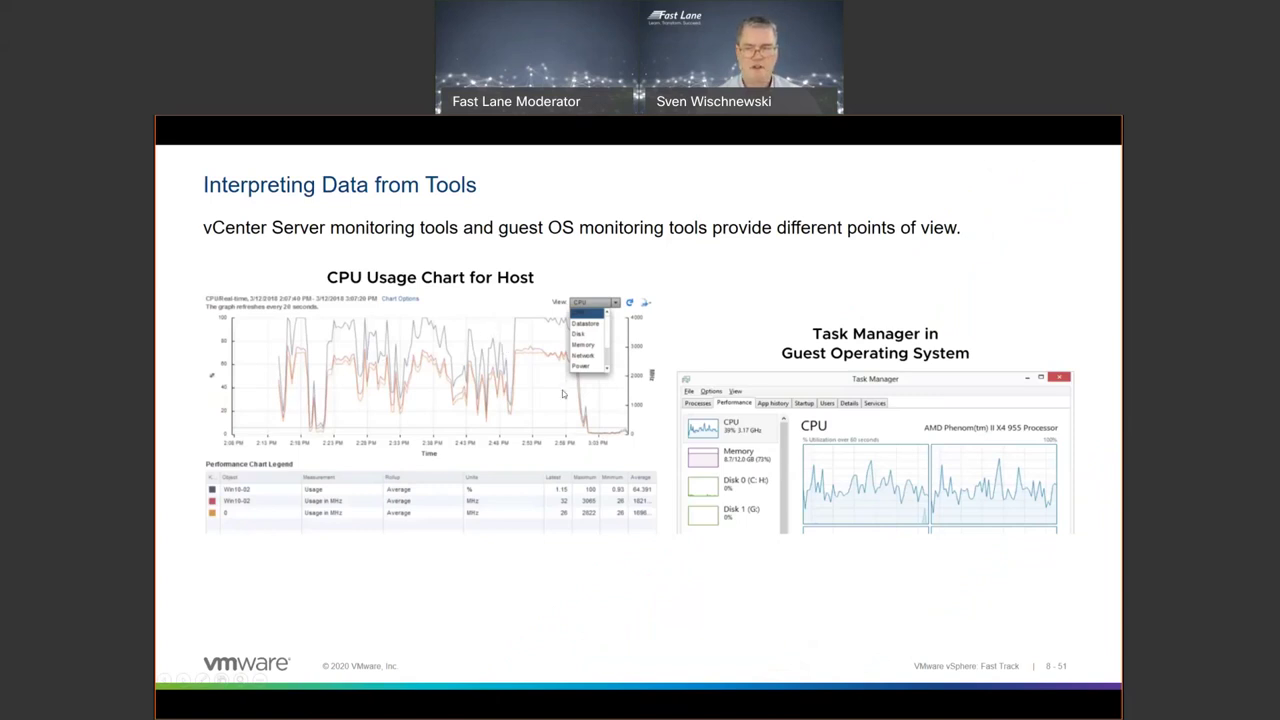
pyautogui.press('Right')
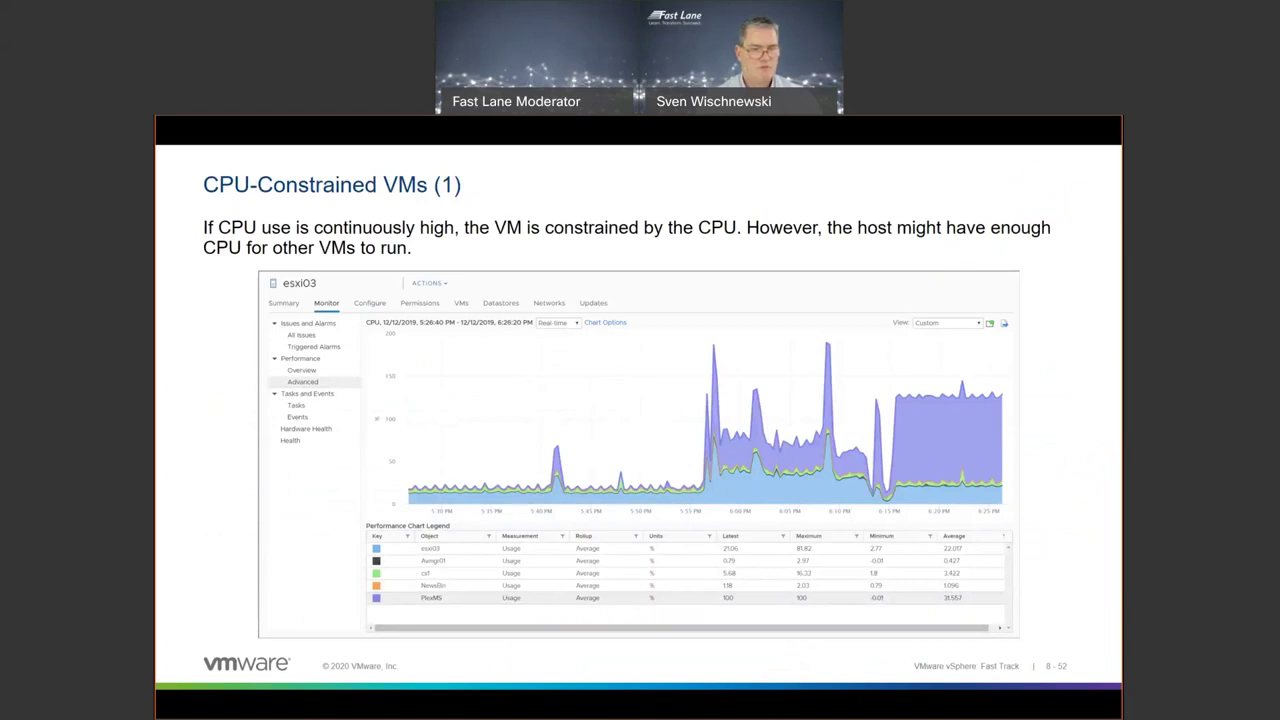
pyautogui.press('Right')
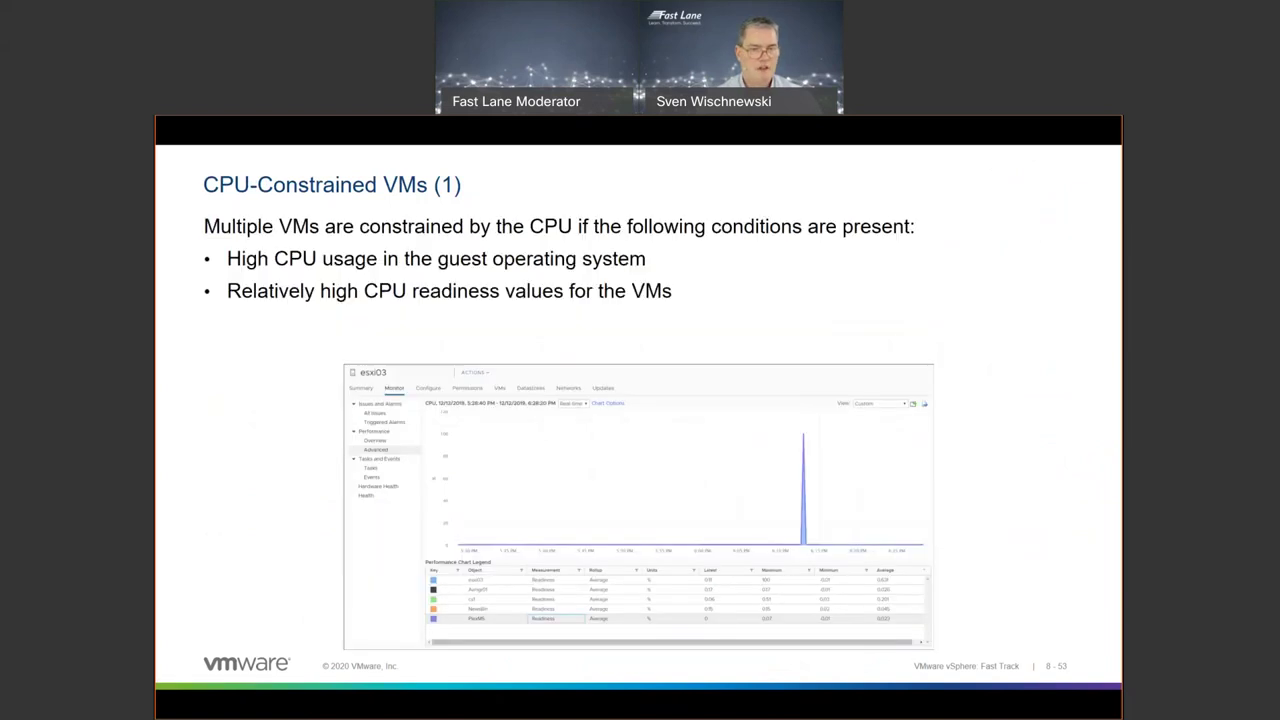
pyautogui.press('Right')
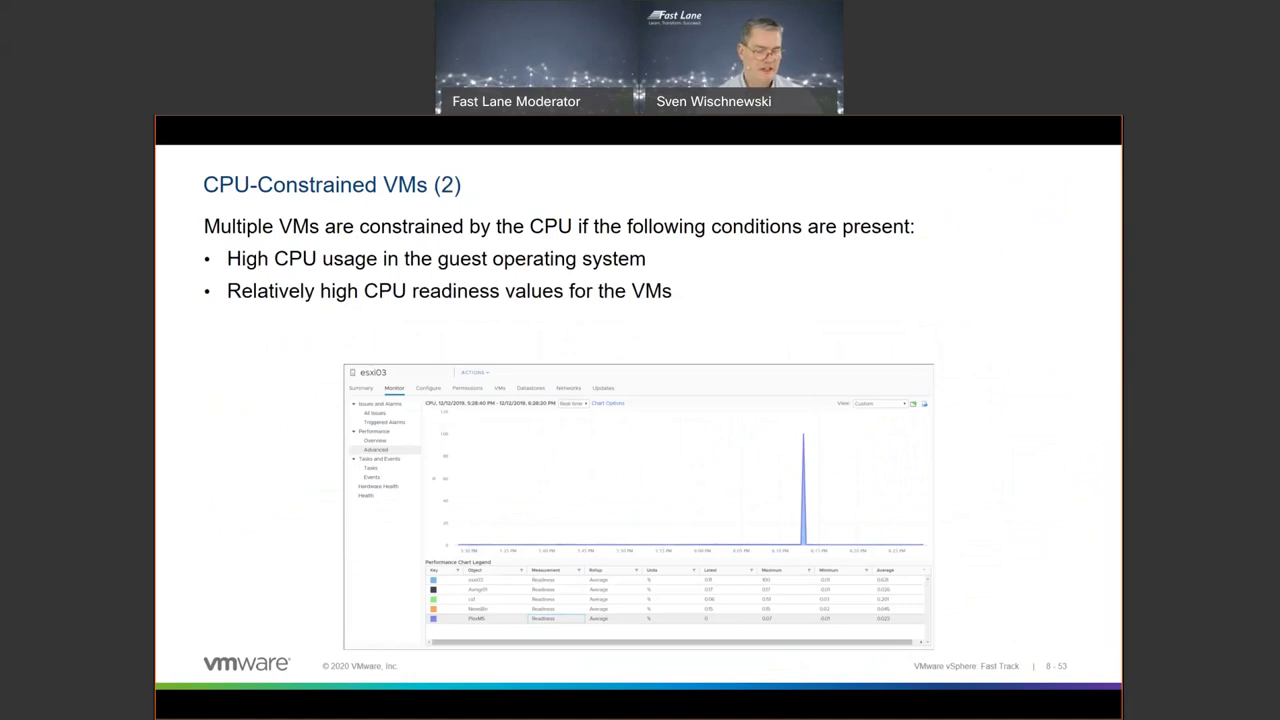
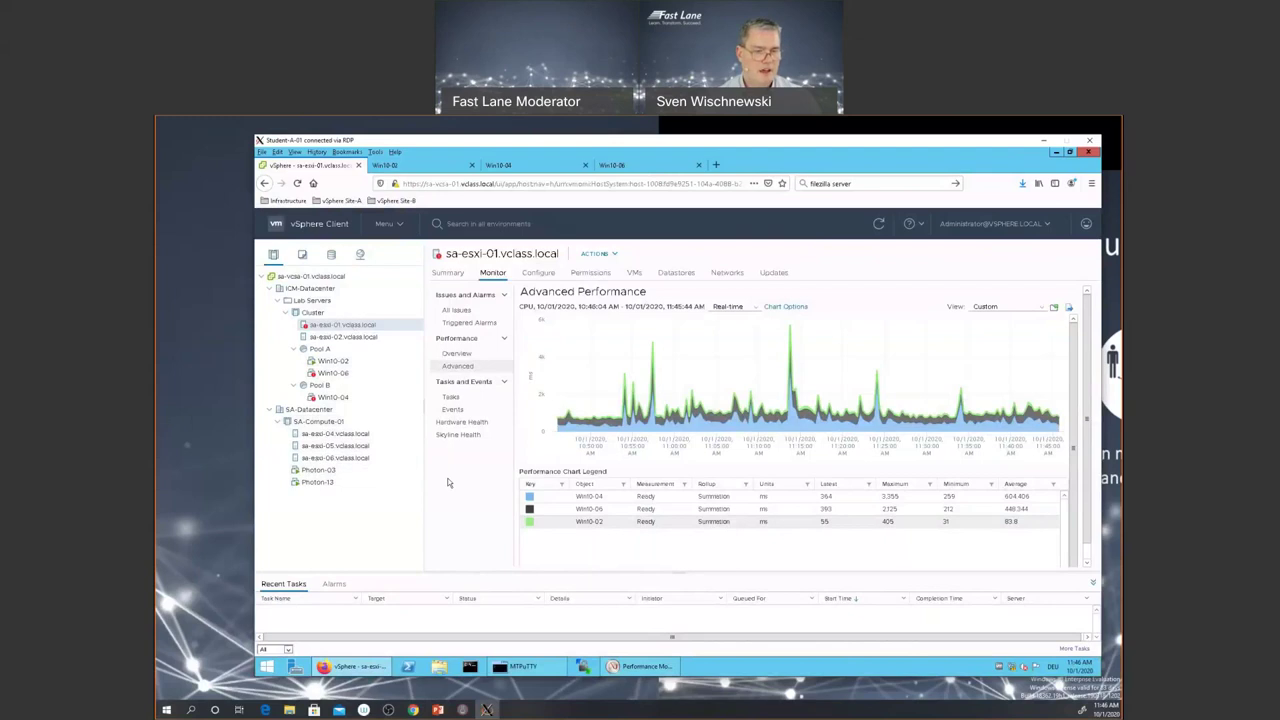
# - Rerun esxtop on the ESXi host and limit the CPU view to virtual machines only
pyautogui.click(520, 666)
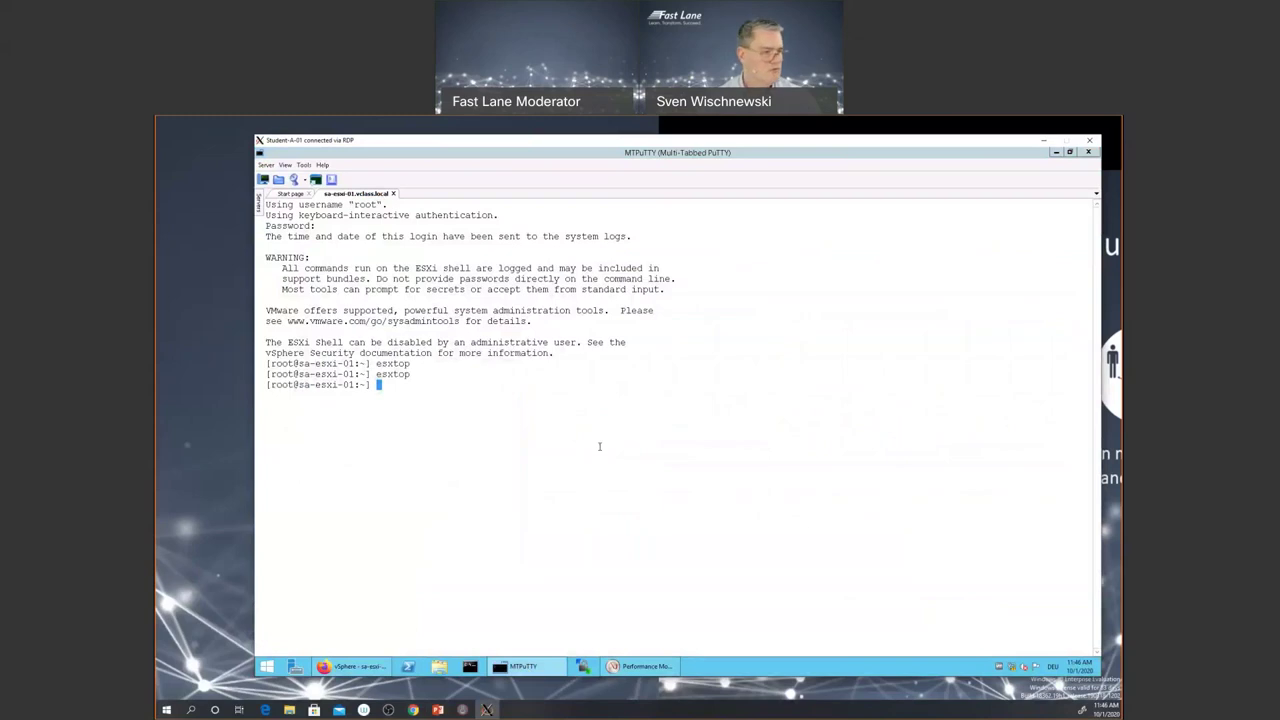
pyautogui.press('Up')
pyautogui.press('Return')
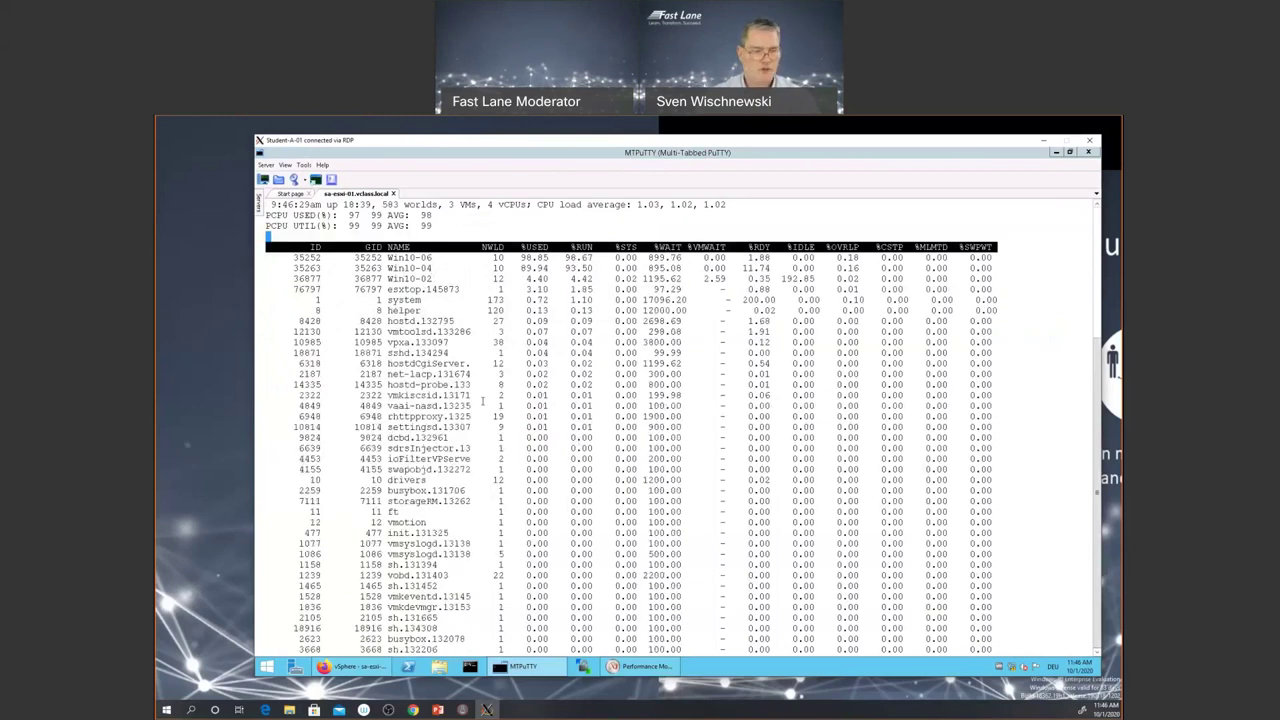
pyautogui.hotkey('shift', 'v')
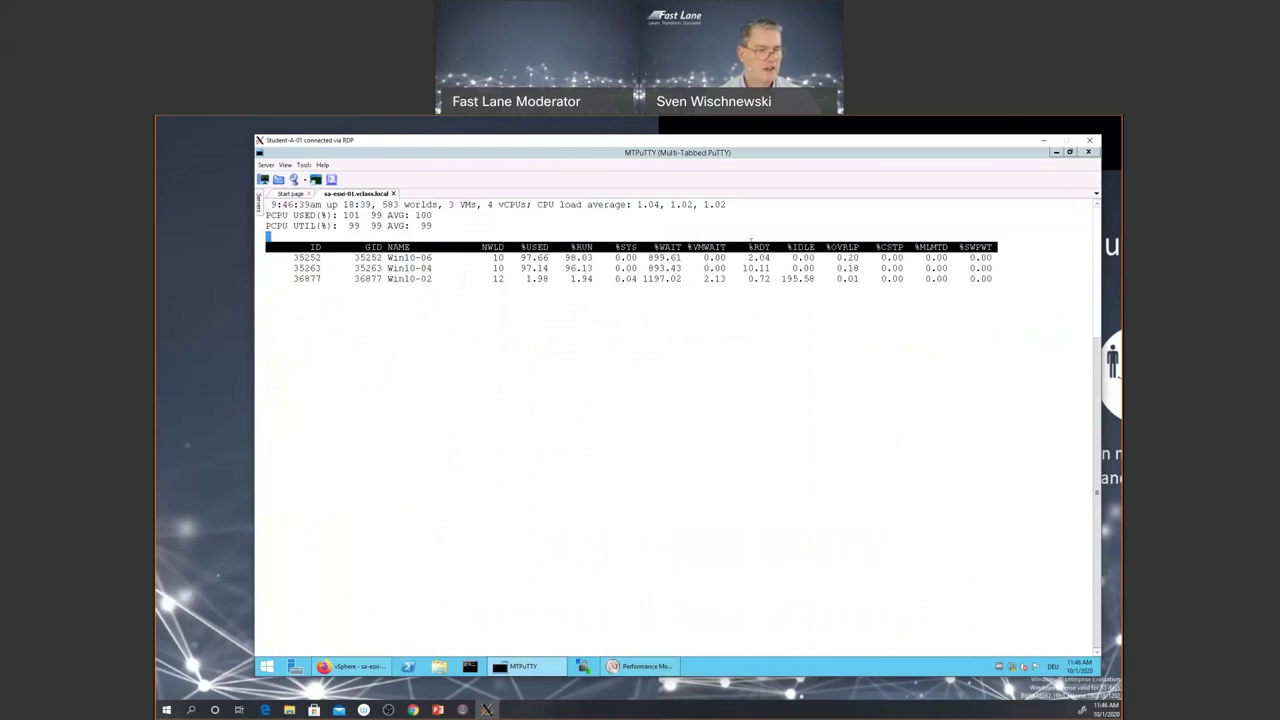
# - Highlight the %RDY heading and Win10-04's ready time, then request a group expansion
pyautogui.moveTo(749, 246); pyautogui.dragTo(776, 242)
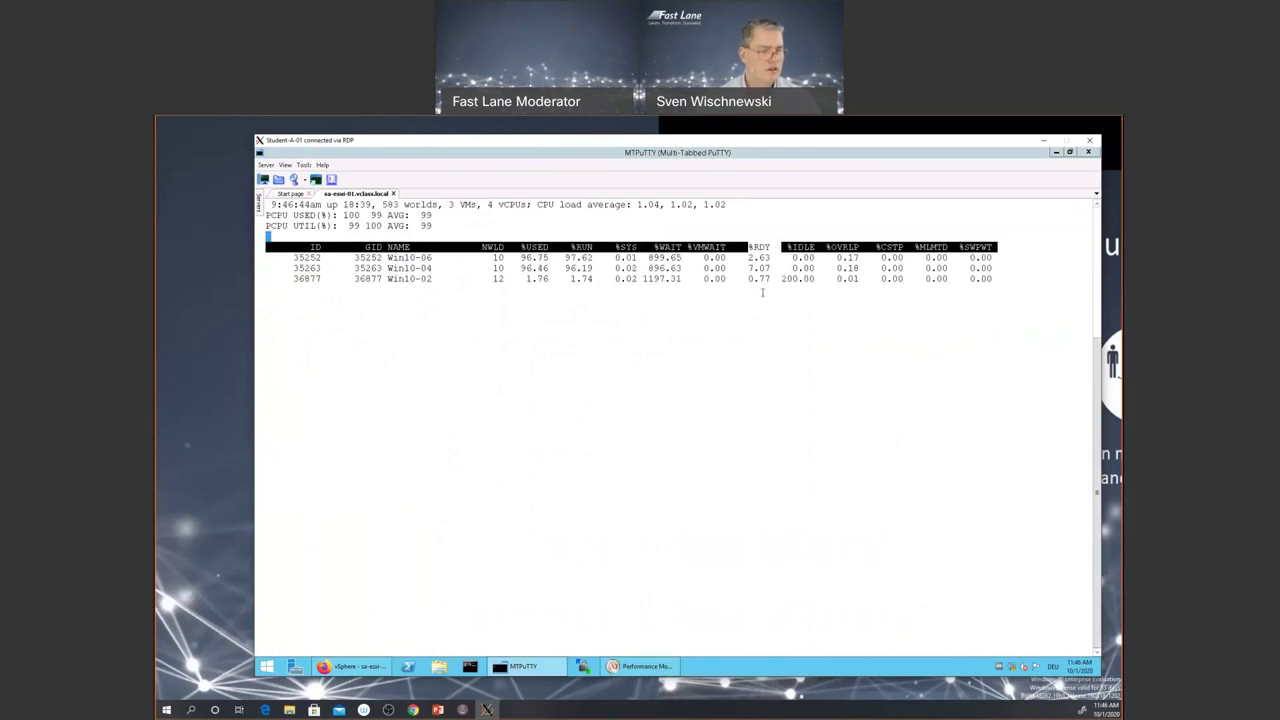
pyautogui.moveTo(749, 267); pyautogui.dragTo(775, 268)
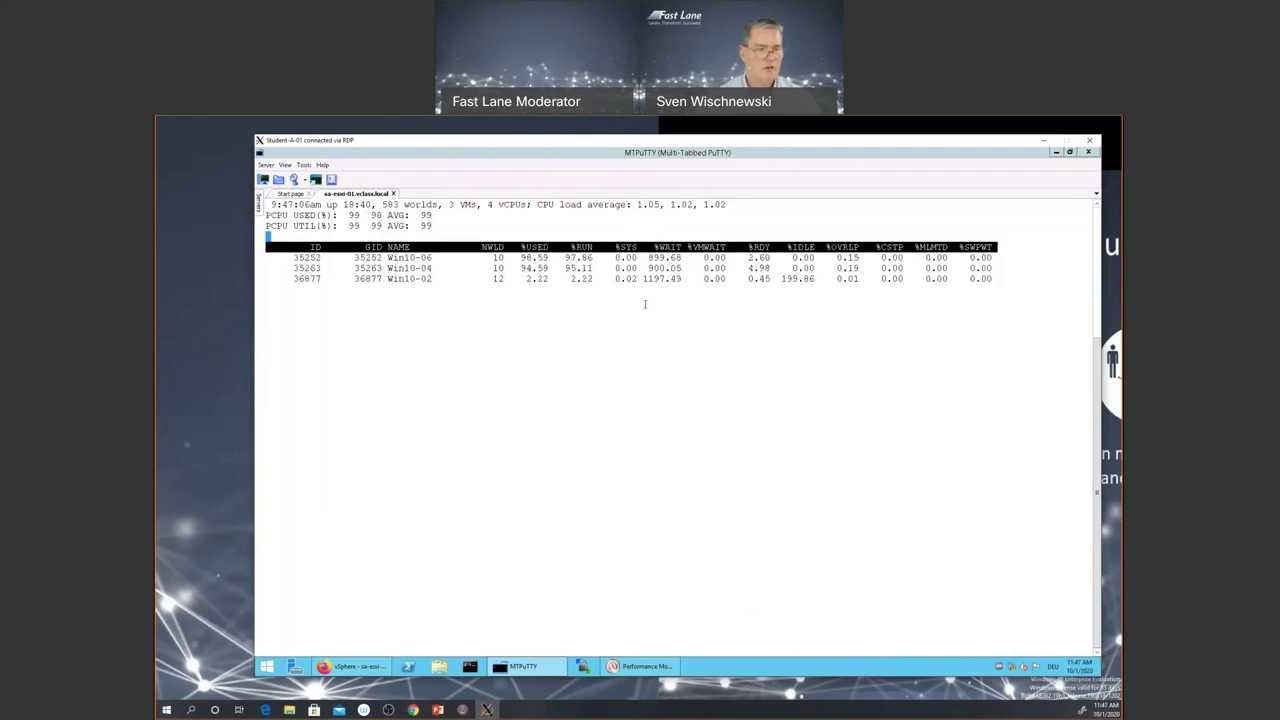
pyautogui.press('e')
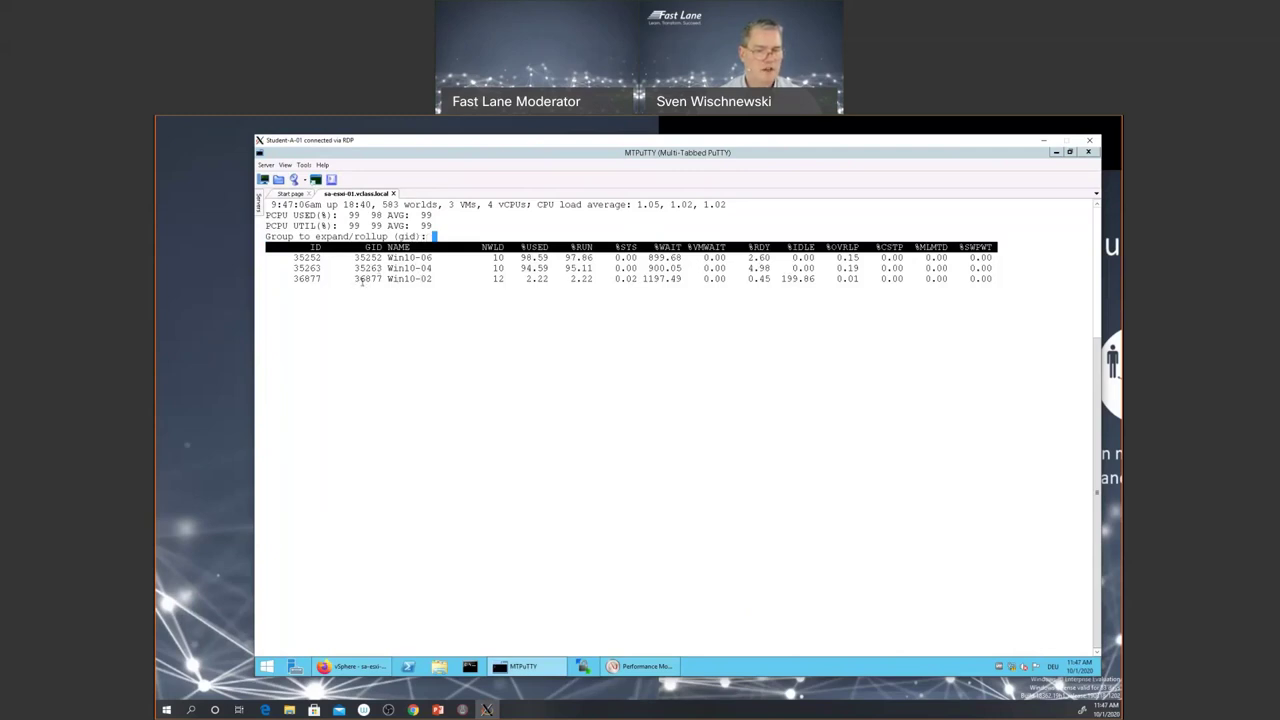
# - Expand Win10-02's group ID 36877 into its individual worlds
pyautogui.doubleClick(368, 278)
pyautogui.rightClick(368, 278)
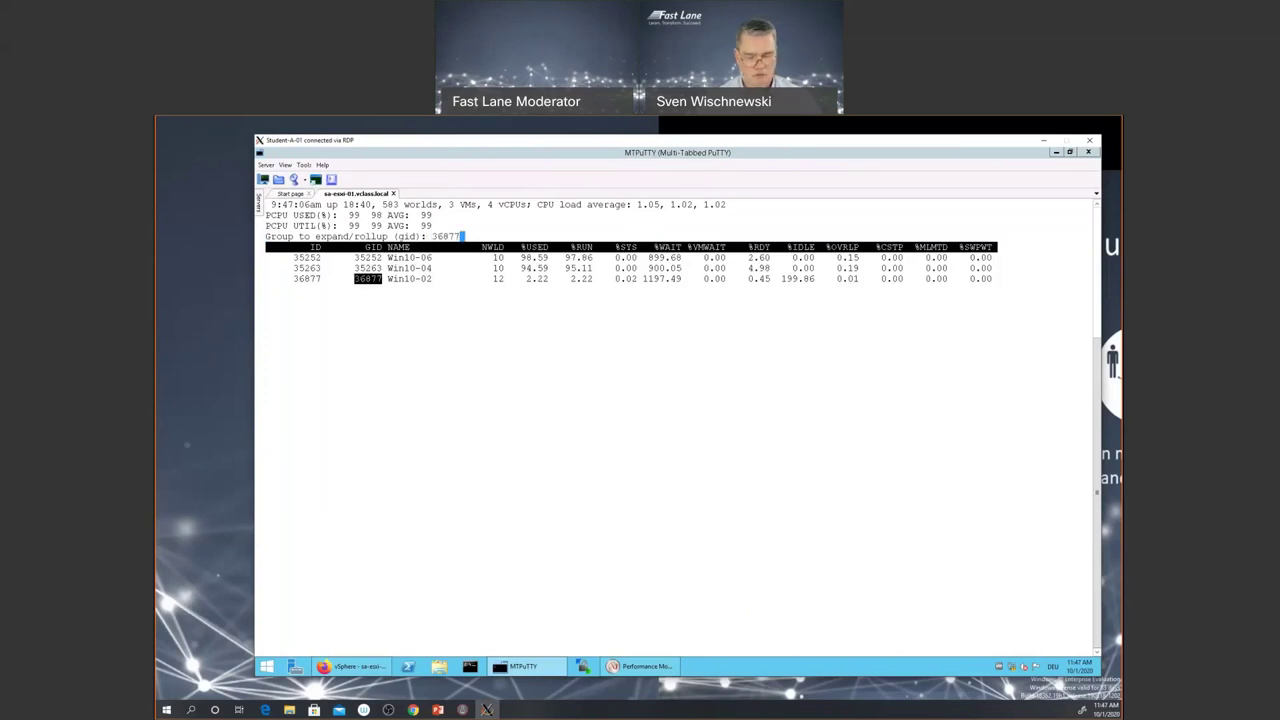
pyautogui.press('Return')
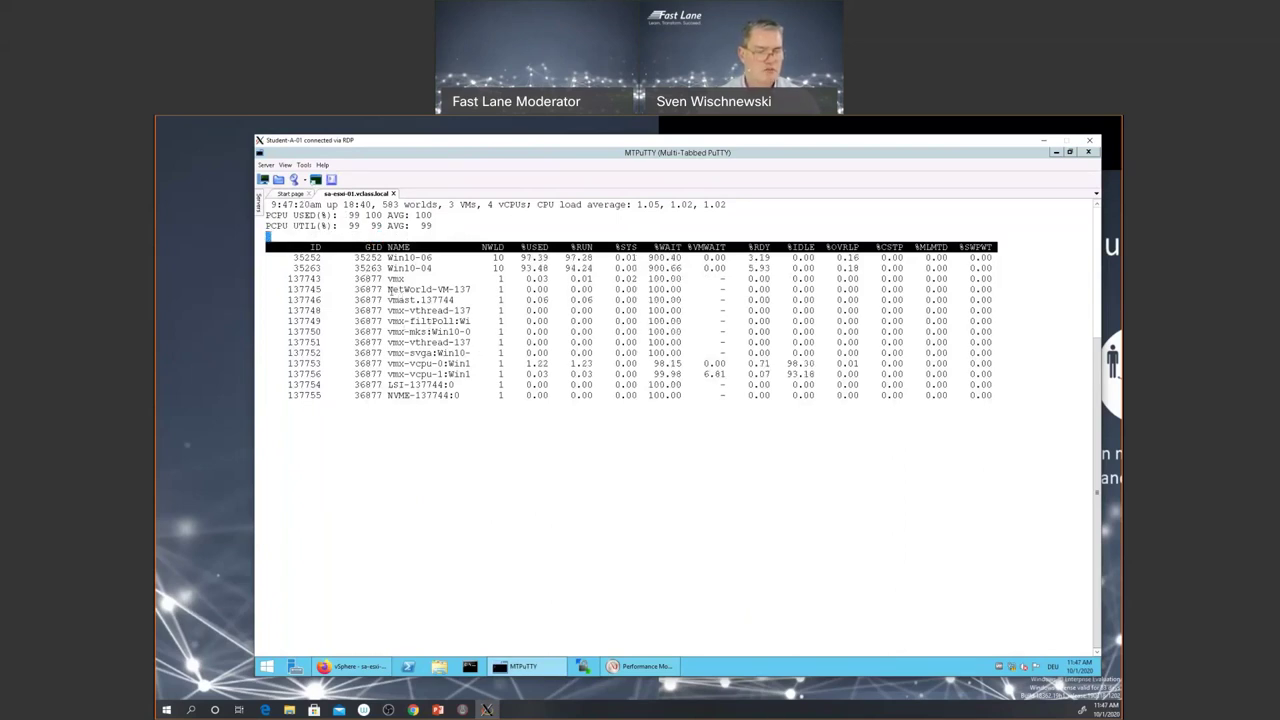
# - Point out the vmx, NetWorld and vmx-vcpu-0 worlds and vcpu-0's 1.22 %USED, then return to the vSphere Client
pyautogui.doubleClick(401, 280)
pyautogui.moveTo(387, 290); pyautogui.dragTo(445, 290)
pyautogui.click(402, 300)
pyautogui.moveTo(386, 363); pyautogui.dragTo(470, 363)
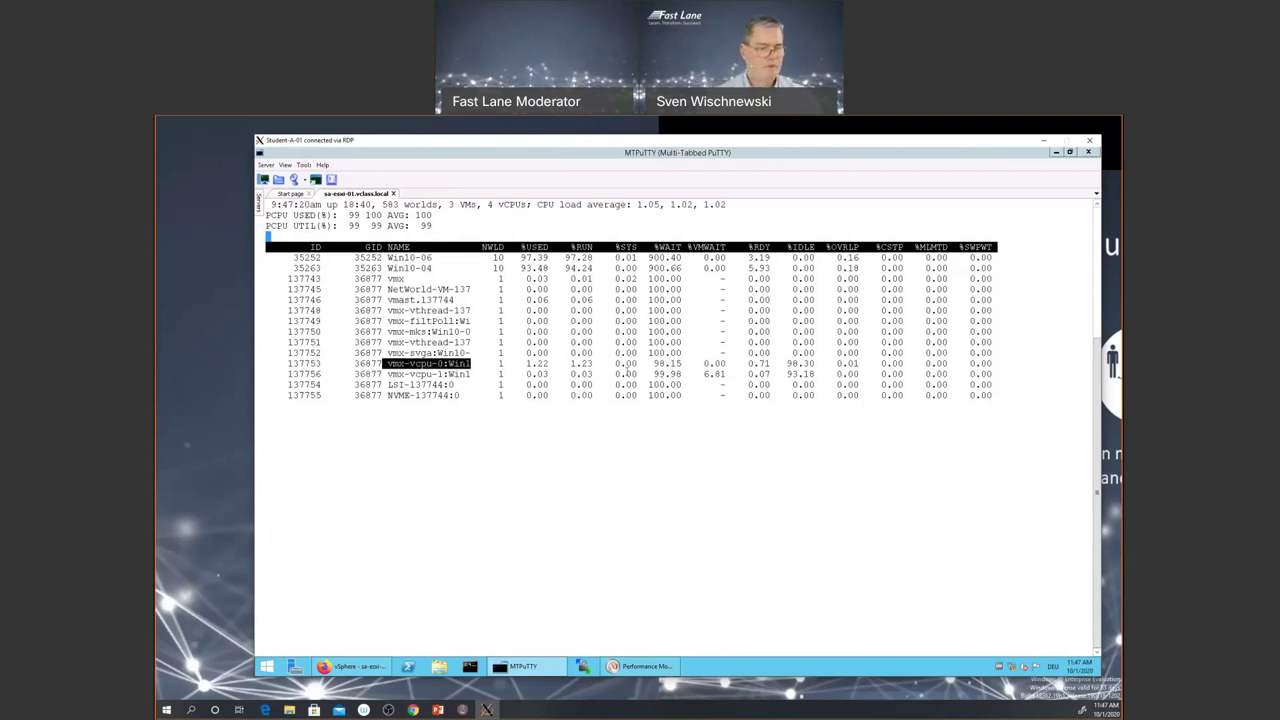
pyautogui.moveTo(522, 363); pyautogui.dragTo(548, 363)
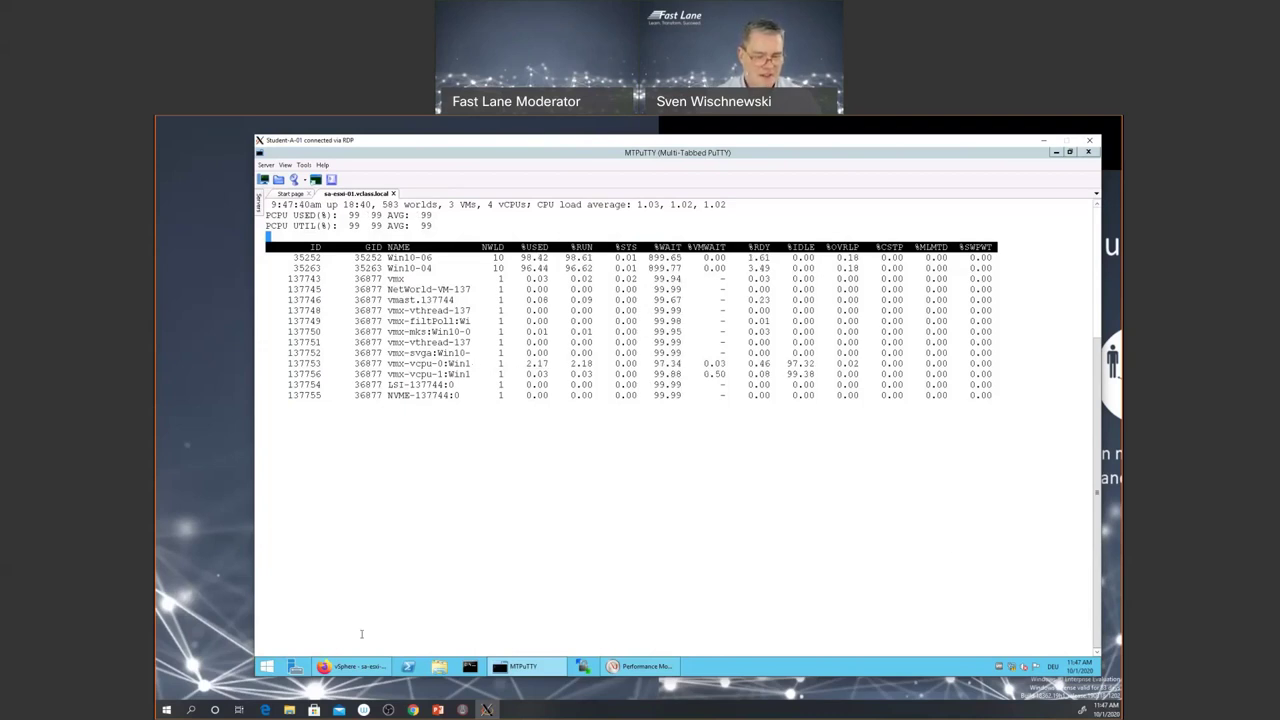
pyautogui.click(350, 666)
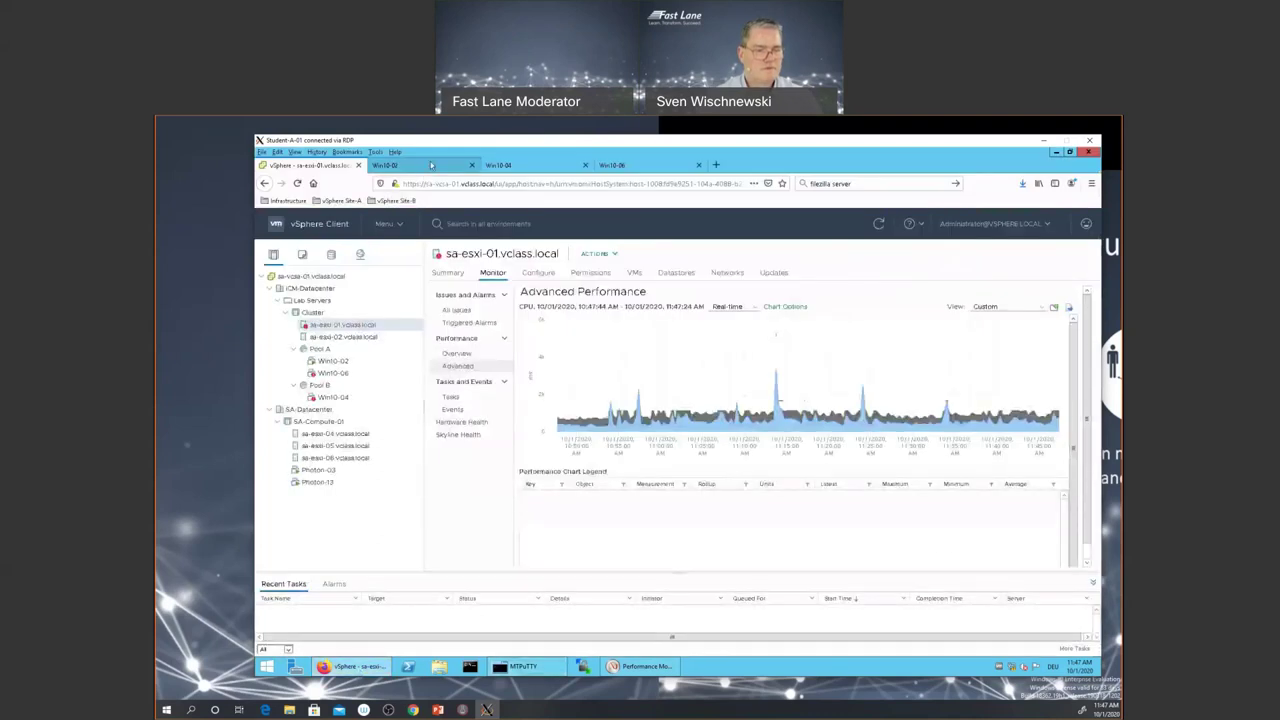
# - Sign in to the Win10-02 console with the account password
pyautogui.click(431, 165)
pyautogui.click(645, 460)
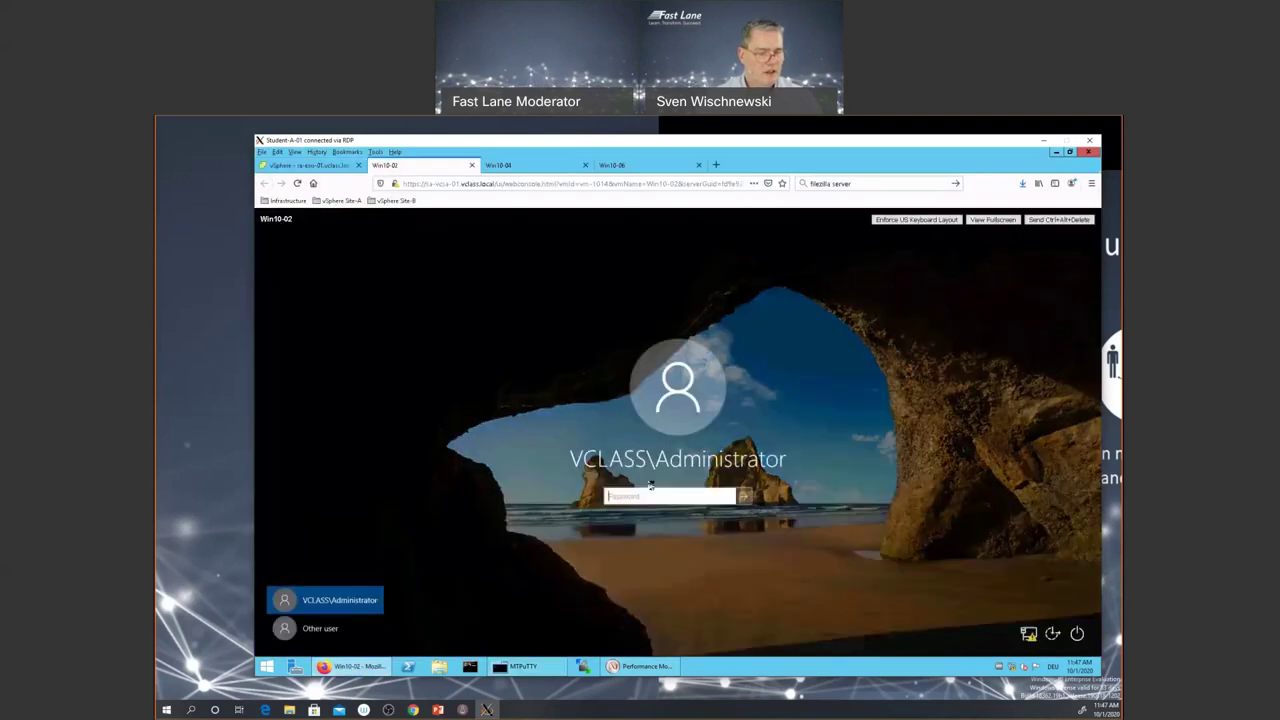
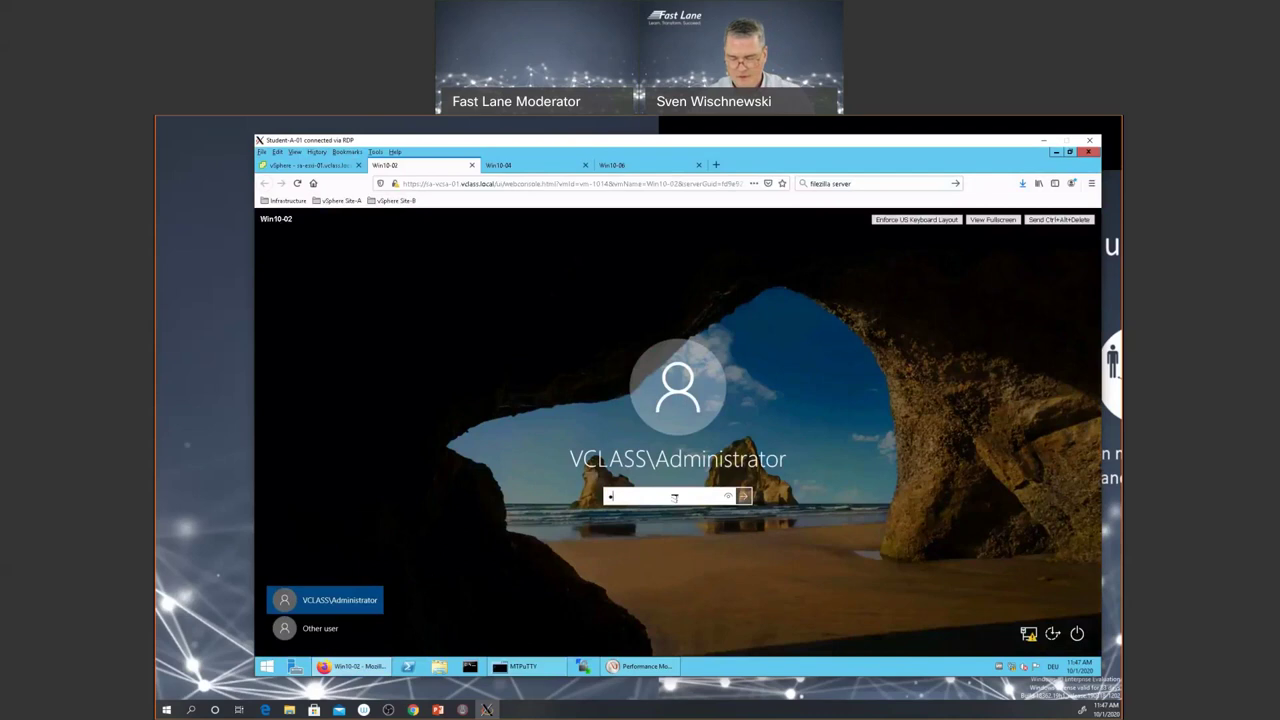
pyautogui.press('Return')
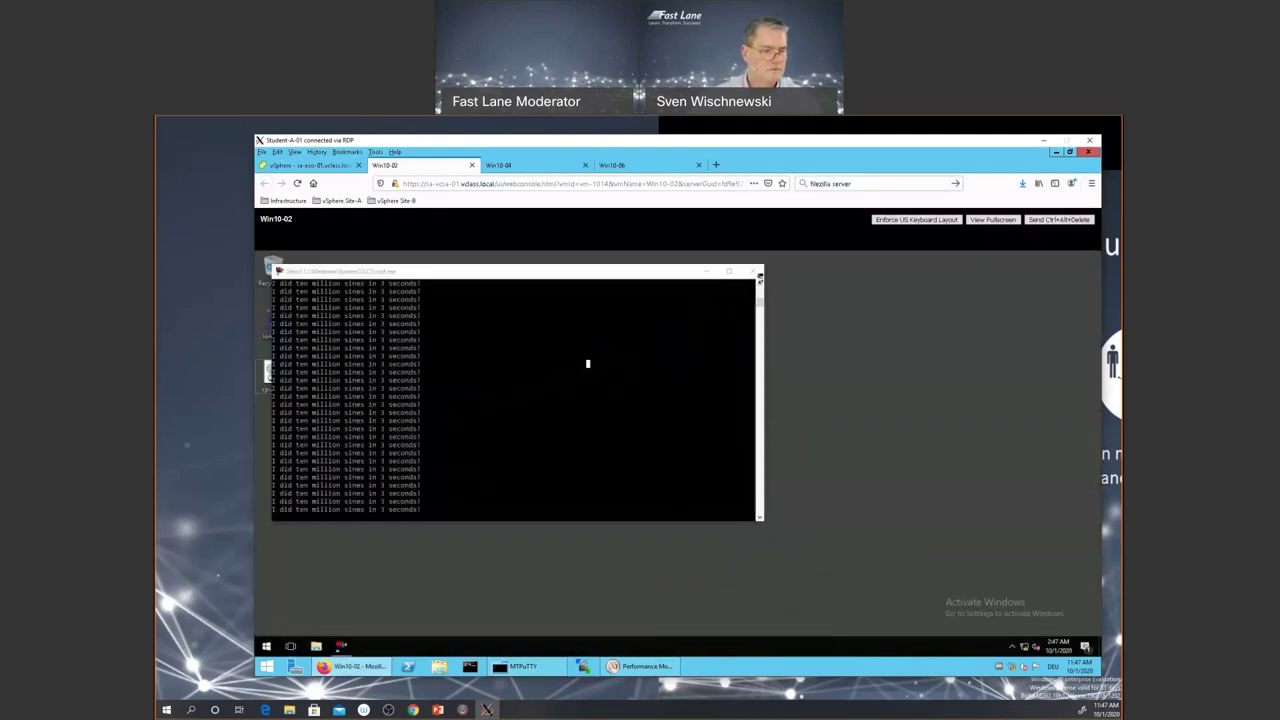
# - Close the old script window and run cpubusy with Command Prompt, then return to esxtop
pyautogui.click(755, 272)
pyautogui.rightClick(277, 374)
pyautogui.click(331, 402)
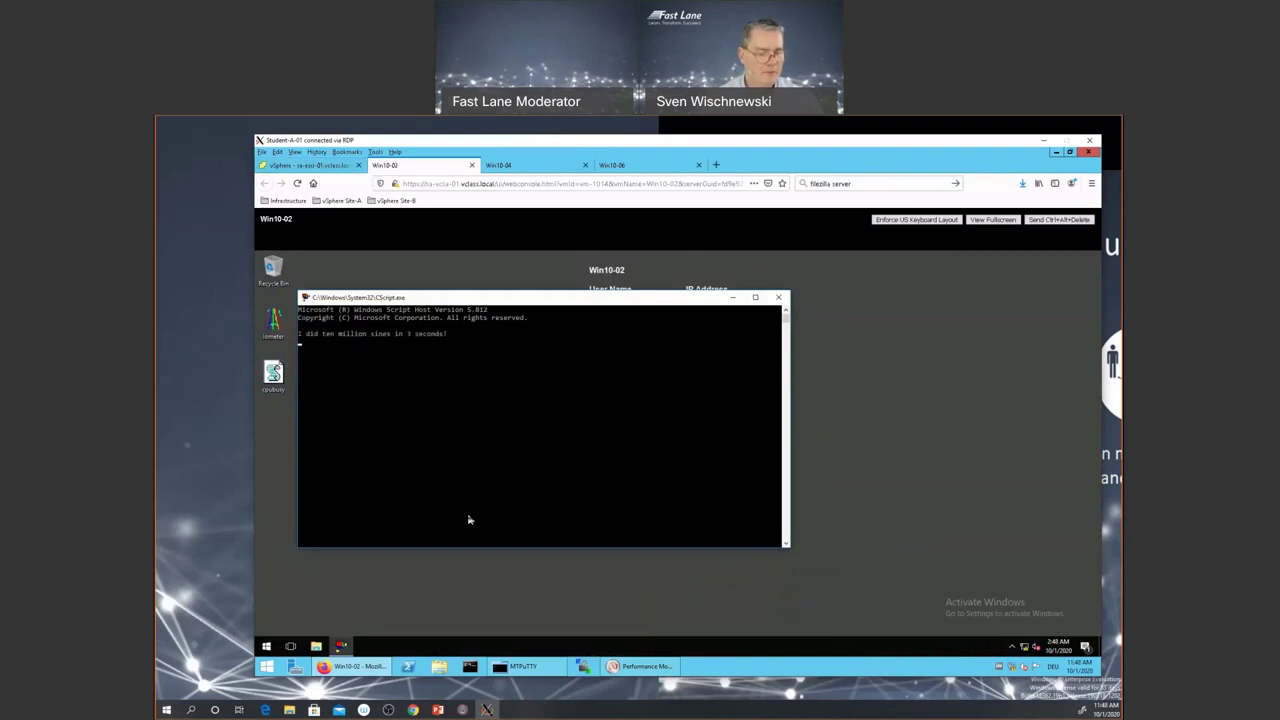
pyautogui.click(540, 668)
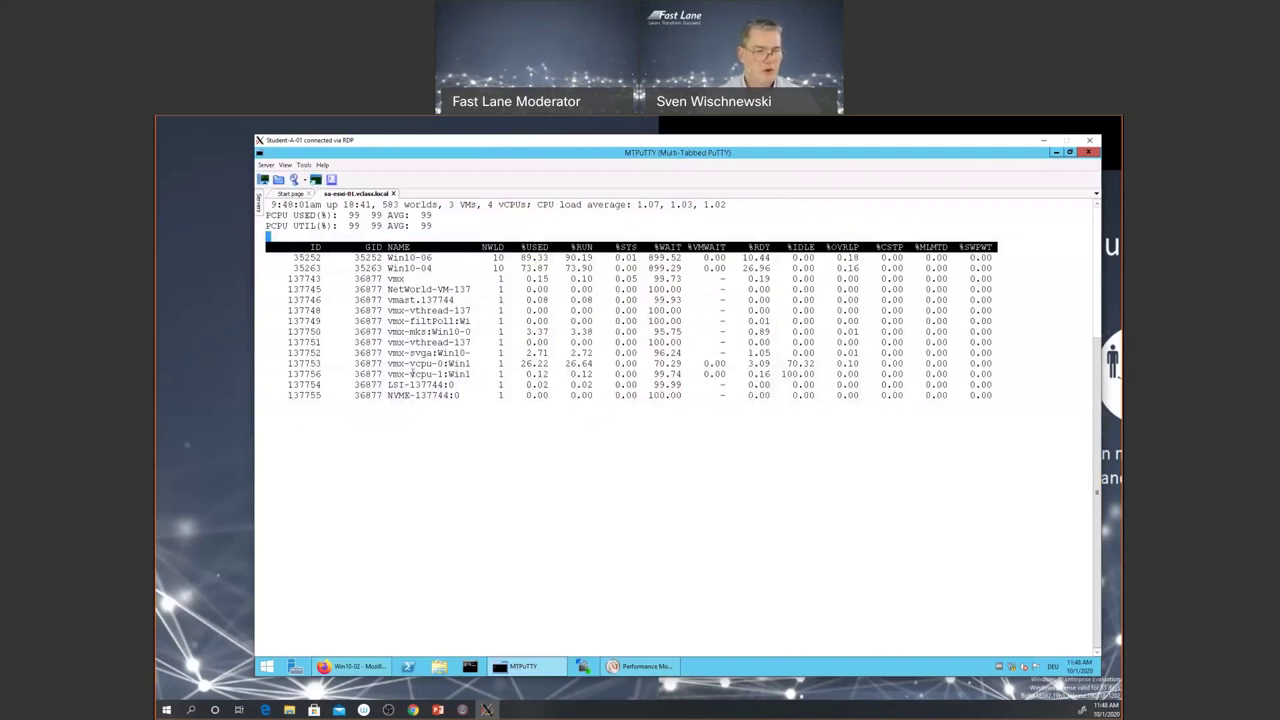
# - Highlight vcpu-0's %USED climbing from 26.22 to 98.26 and its 1.65 ready time
pyautogui.doubleClick(527, 363)
pyautogui.click(531, 372)
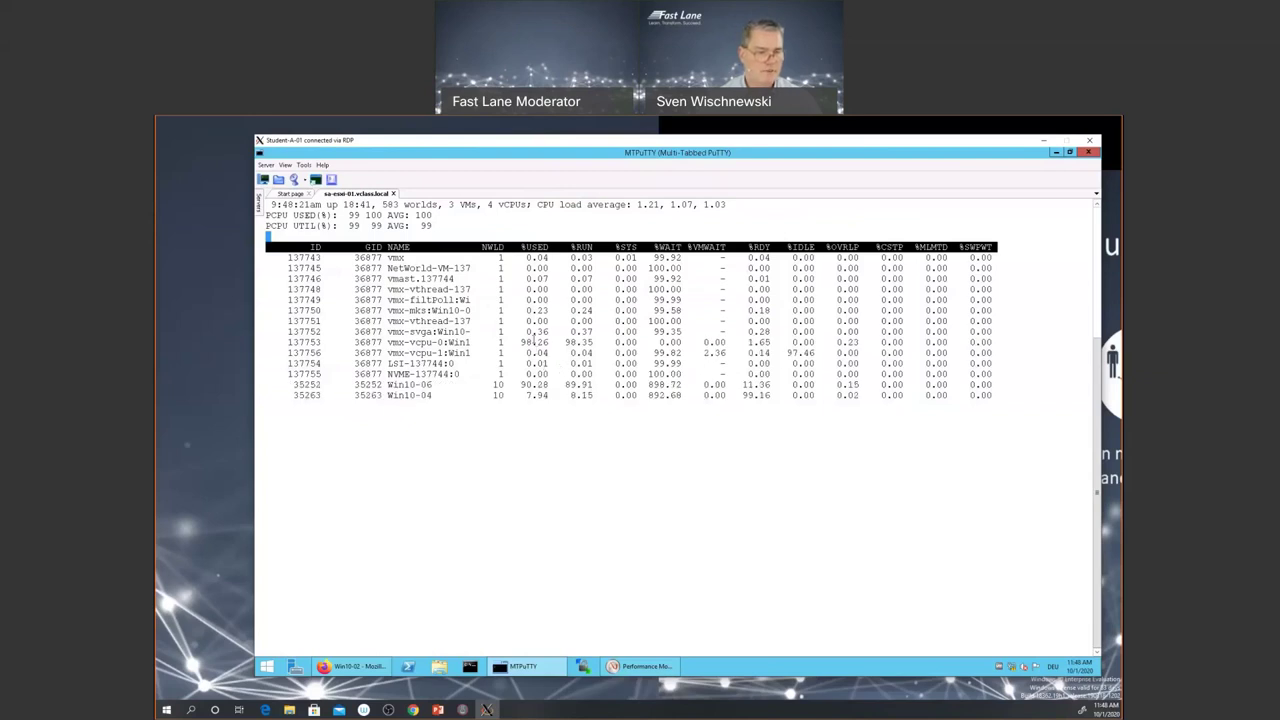
pyautogui.moveTo(510, 342); pyautogui.dragTo(549, 350)
pyautogui.moveTo(750, 342); pyautogui.dragTo(771, 343)
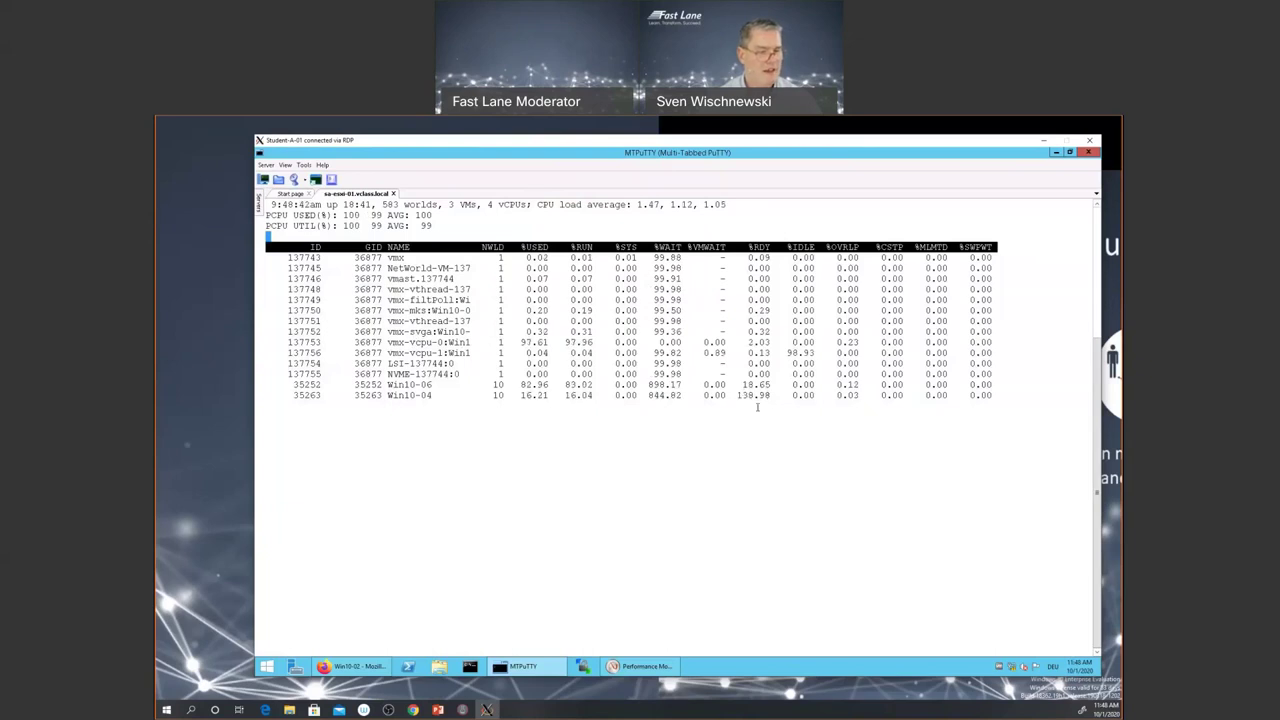
# - Highlight the rising ready times: Win10-04 at 138.98 and 99.47, Win10-06 at 18.65
pyautogui.moveTo(738, 396); pyautogui.dragTo(781, 398)
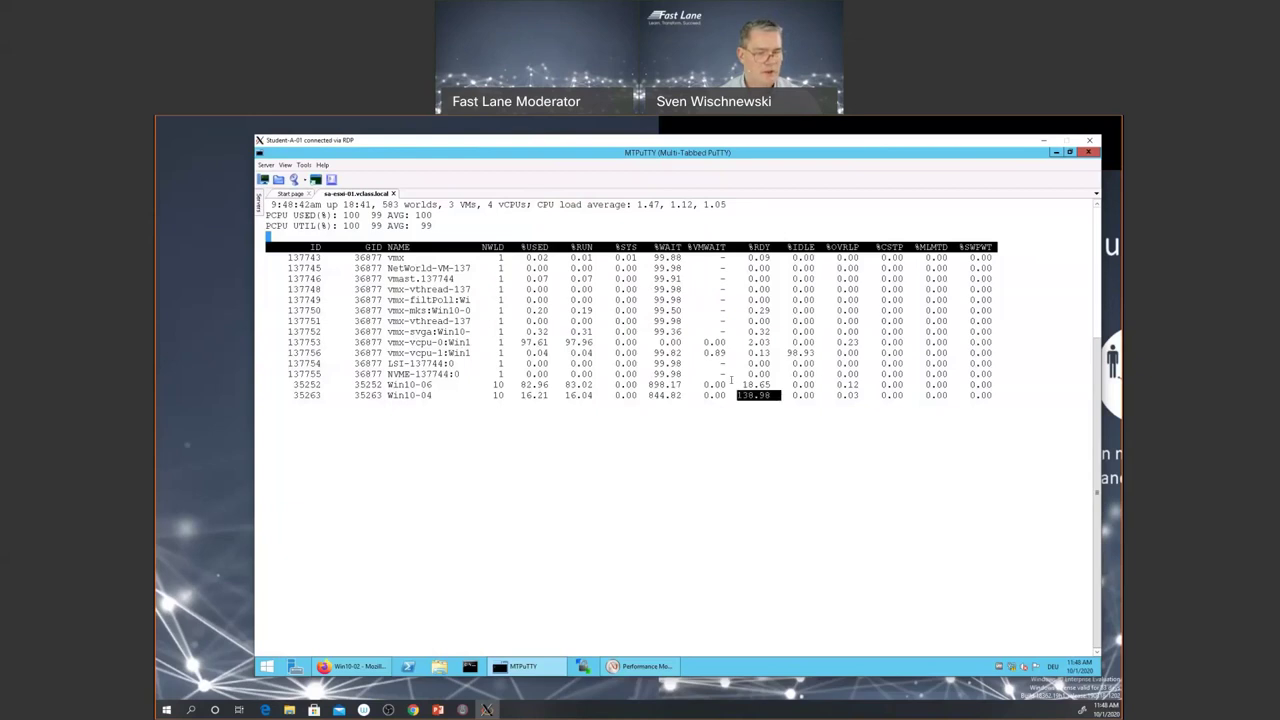
pyautogui.moveTo(743, 385); pyautogui.dragTo(774, 387)
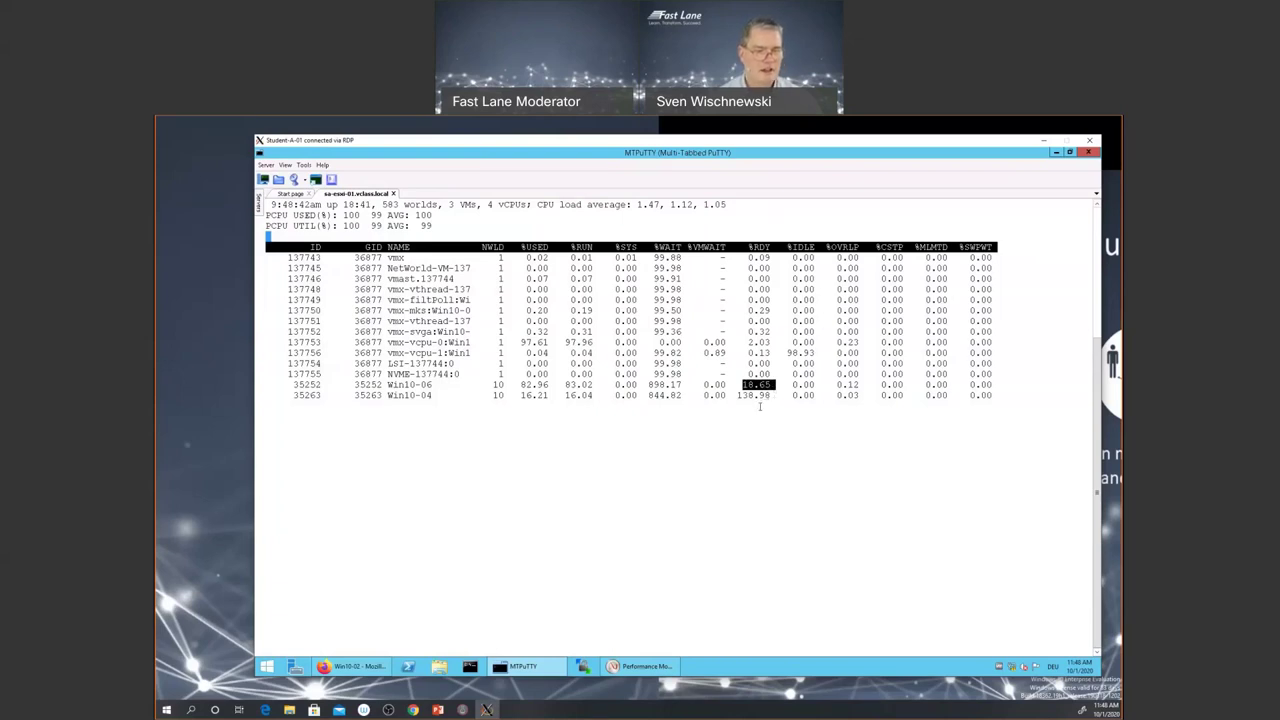
pyautogui.click(764, 397)
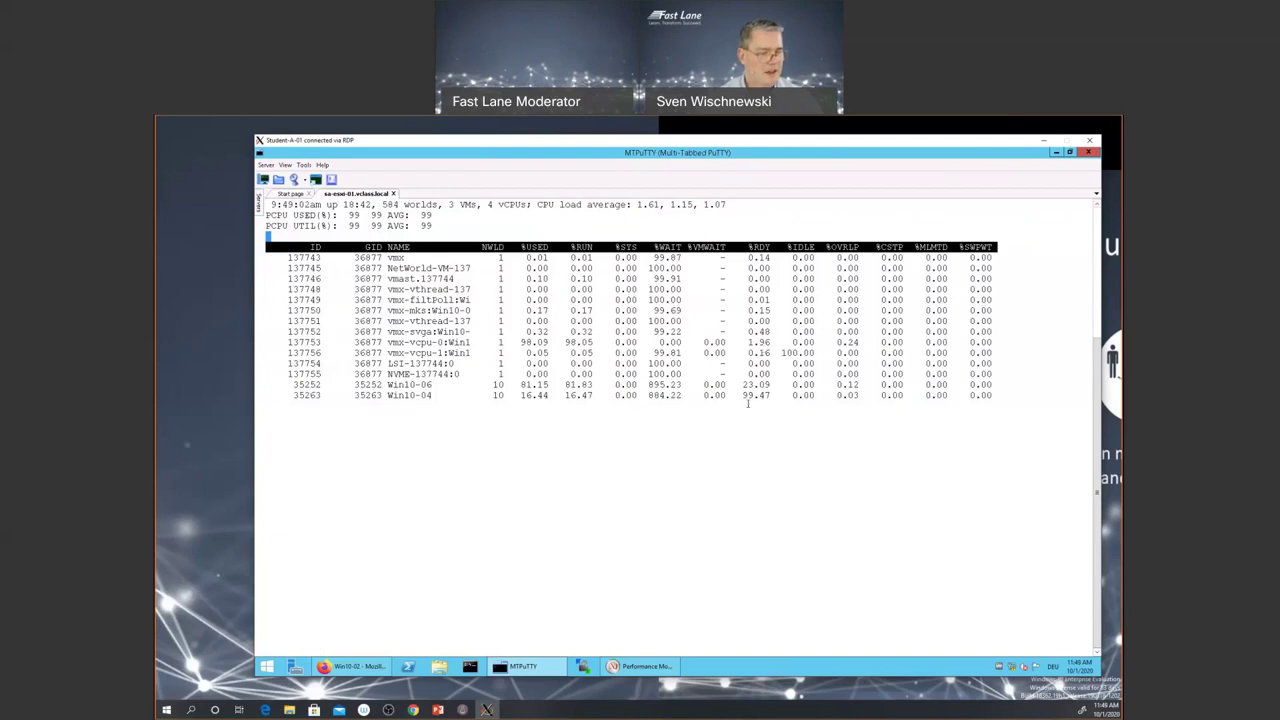
pyautogui.doubleClick(770, 396)
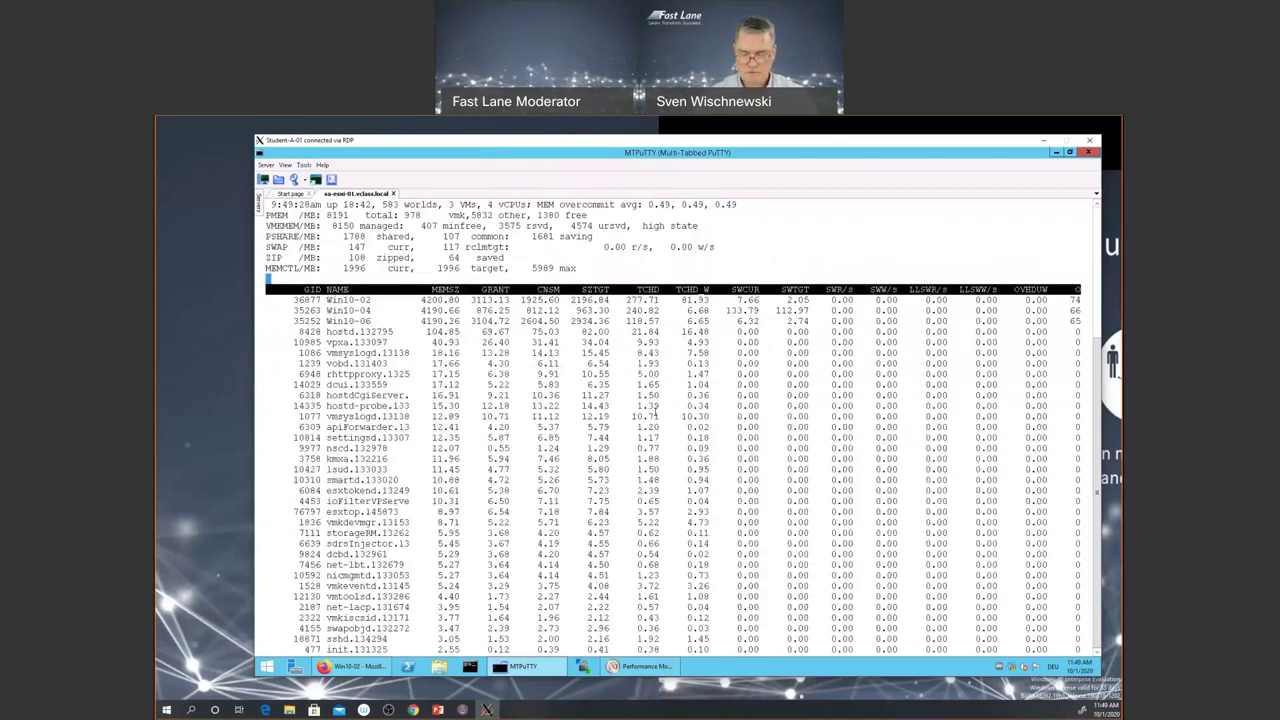
# - Limit memory statistics to the VMs and point out the high state, 147 MB swap and zipped memory
pyautogui.hotkey('shift', 'v')
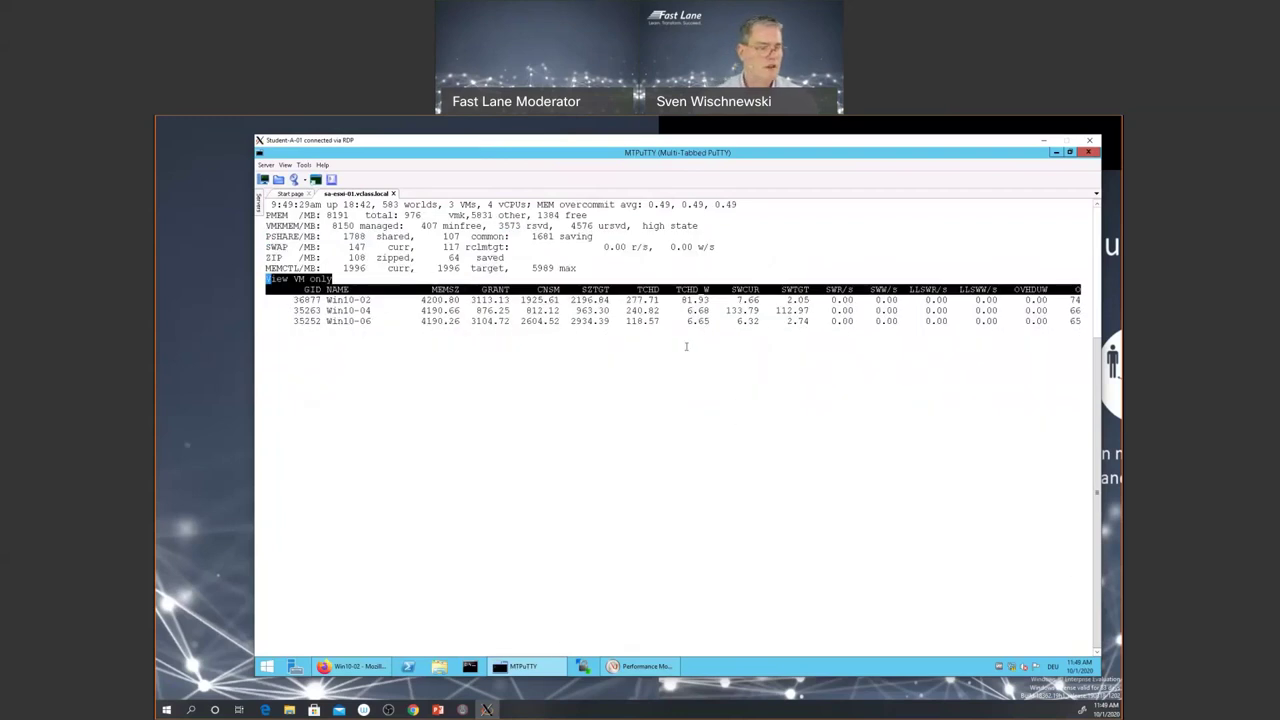
pyautogui.moveTo(640, 226); pyautogui.dragTo(687, 232)
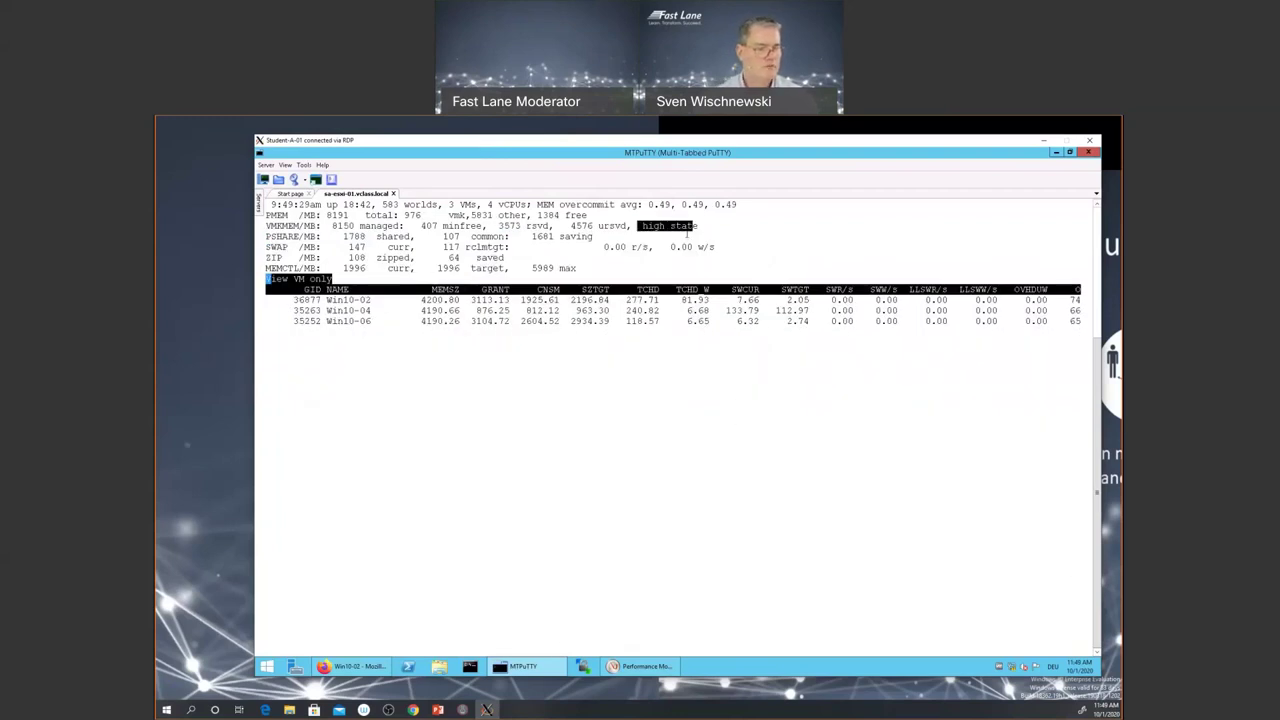
pyautogui.click(713, 226)
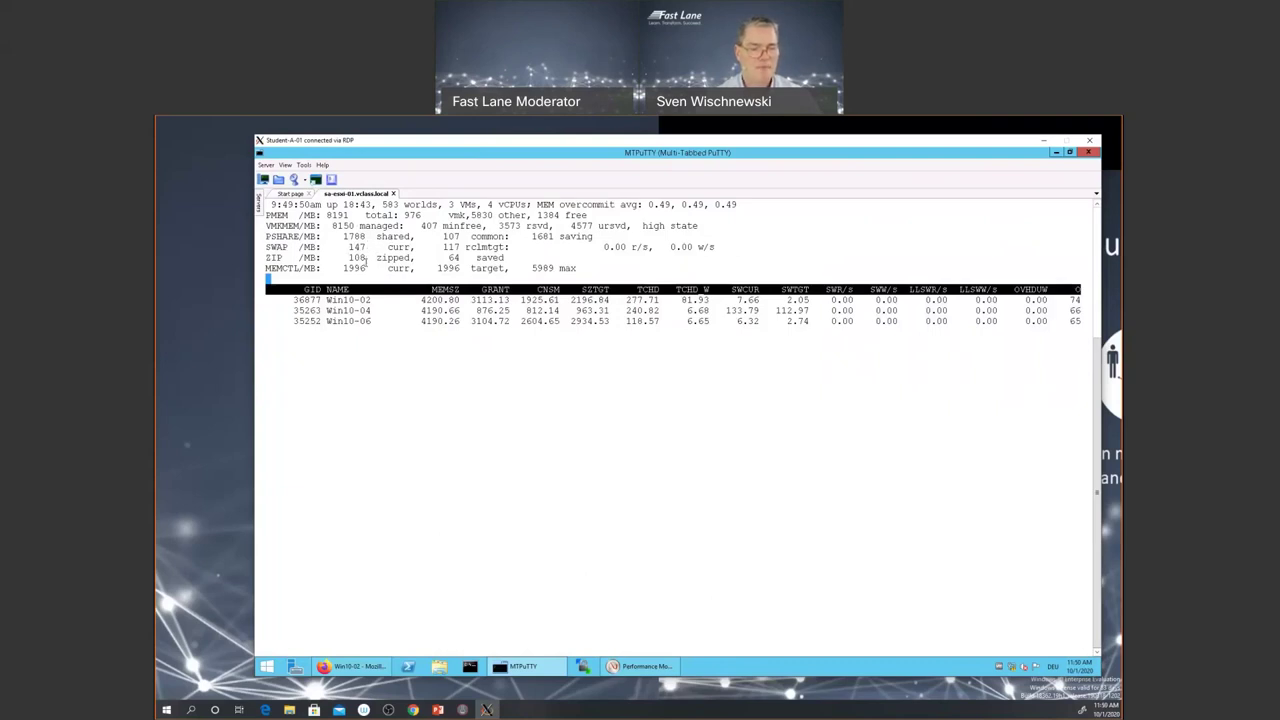
pyautogui.moveTo(342, 246); pyautogui.dragTo(384, 247)
pyautogui.moveTo(344, 258); pyautogui.dragTo(376, 268)
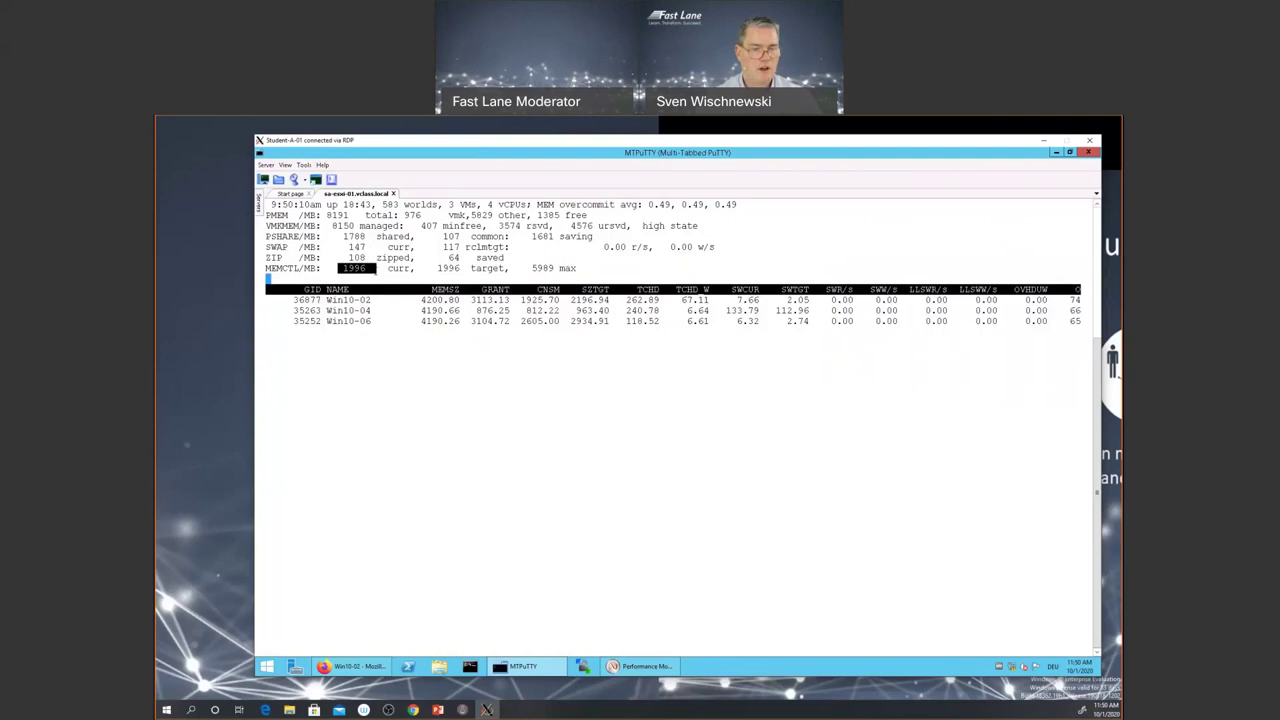
pyautogui.click(341, 253)
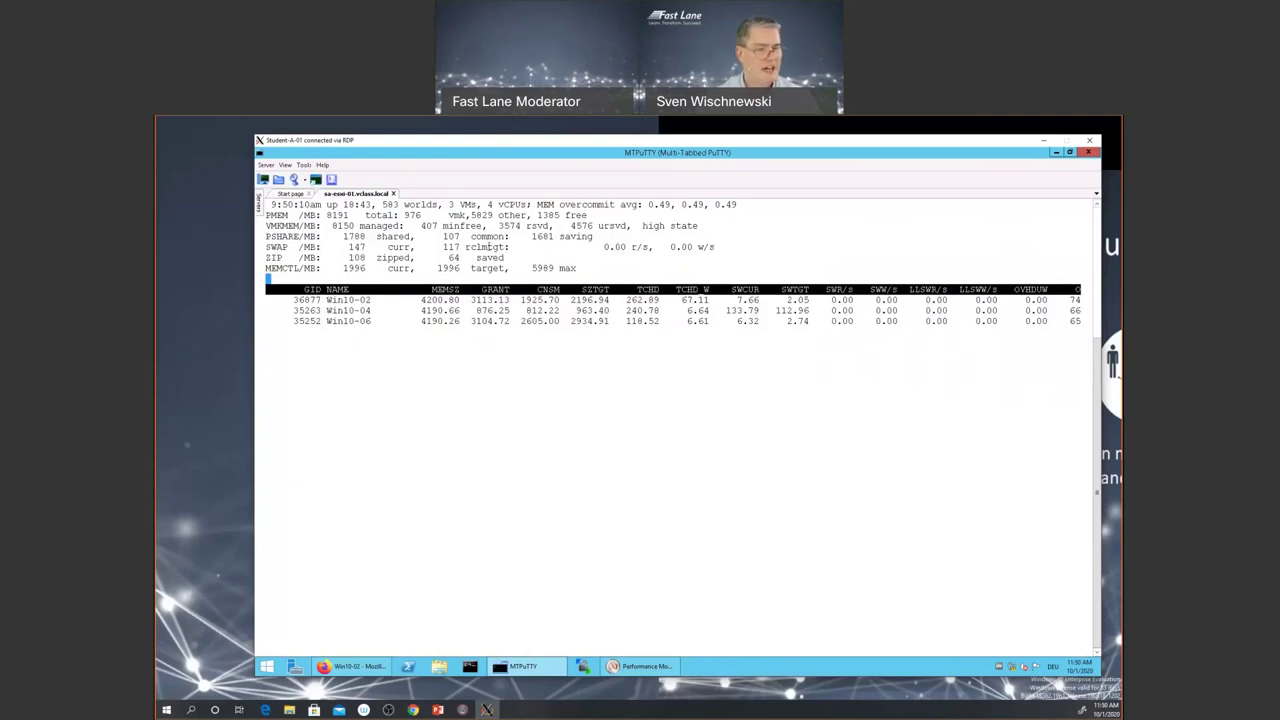
# - Point out the swap read/write rates and 147 swap value, then switch to network port statistics
pyautogui.moveTo(603, 246); pyautogui.dragTo(715, 247)
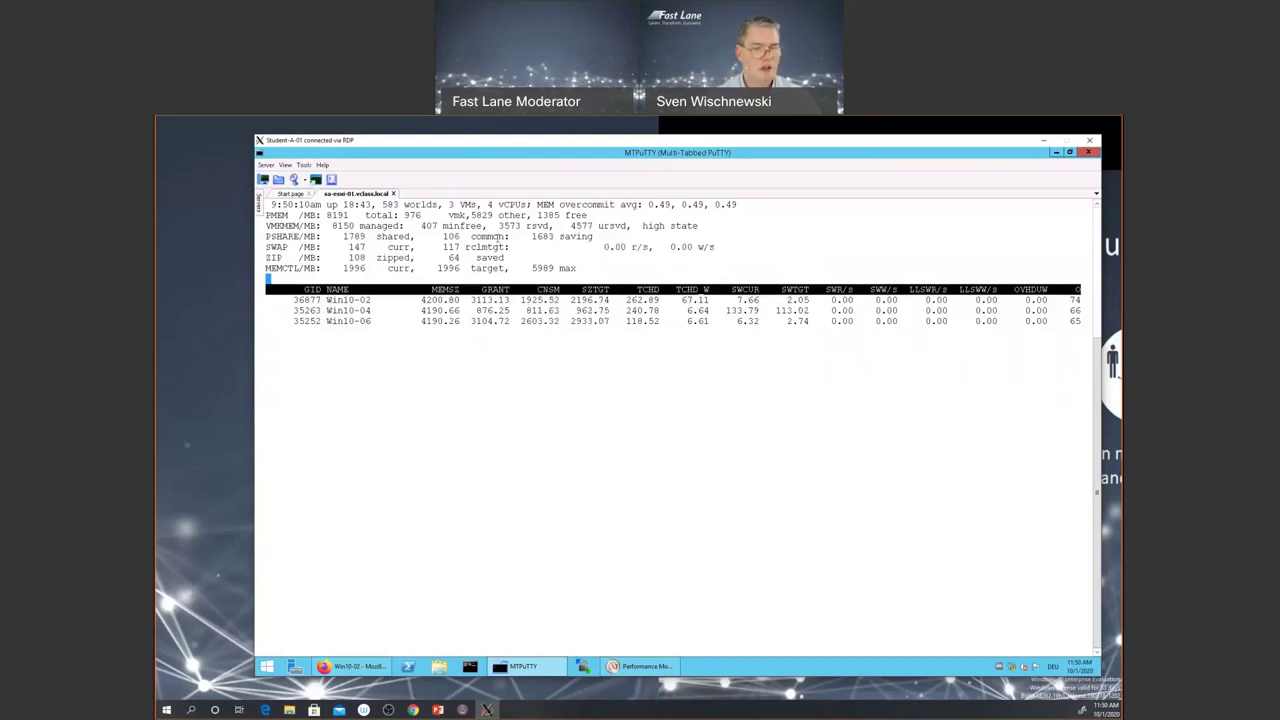
pyautogui.doubleClick(356, 246)
pyautogui.click(393, 257)
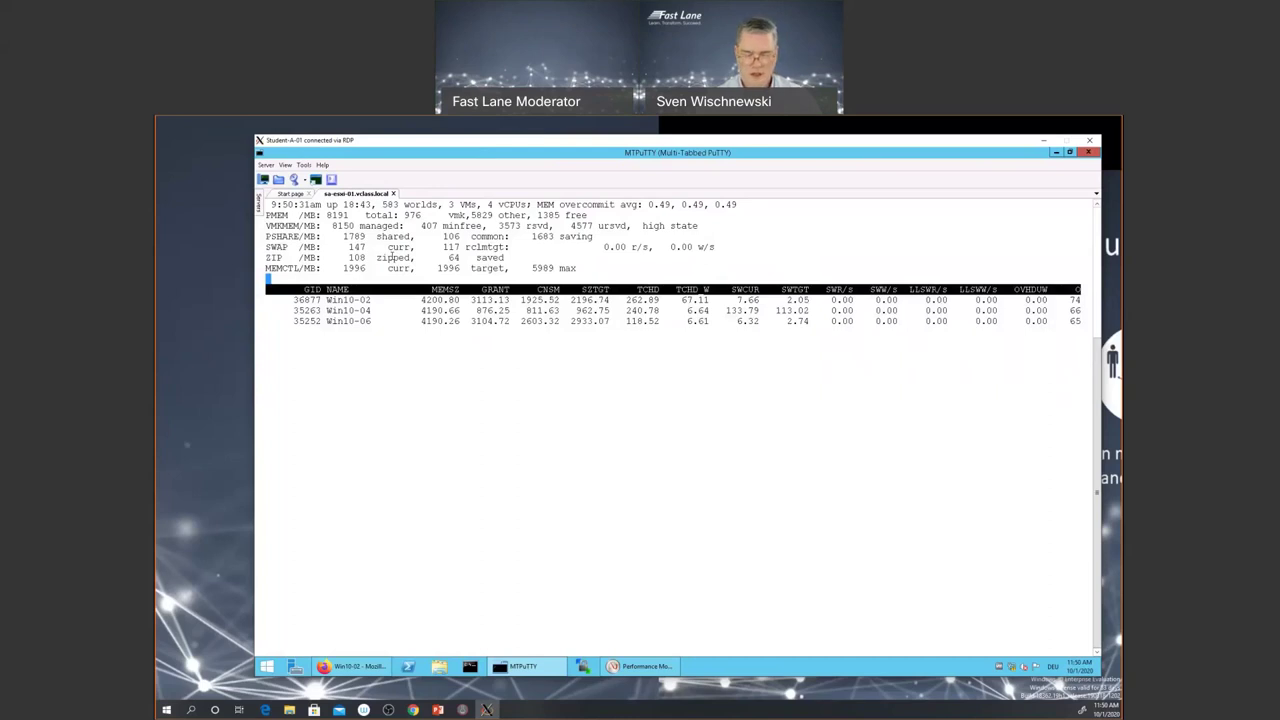
pyautogui.press('n')
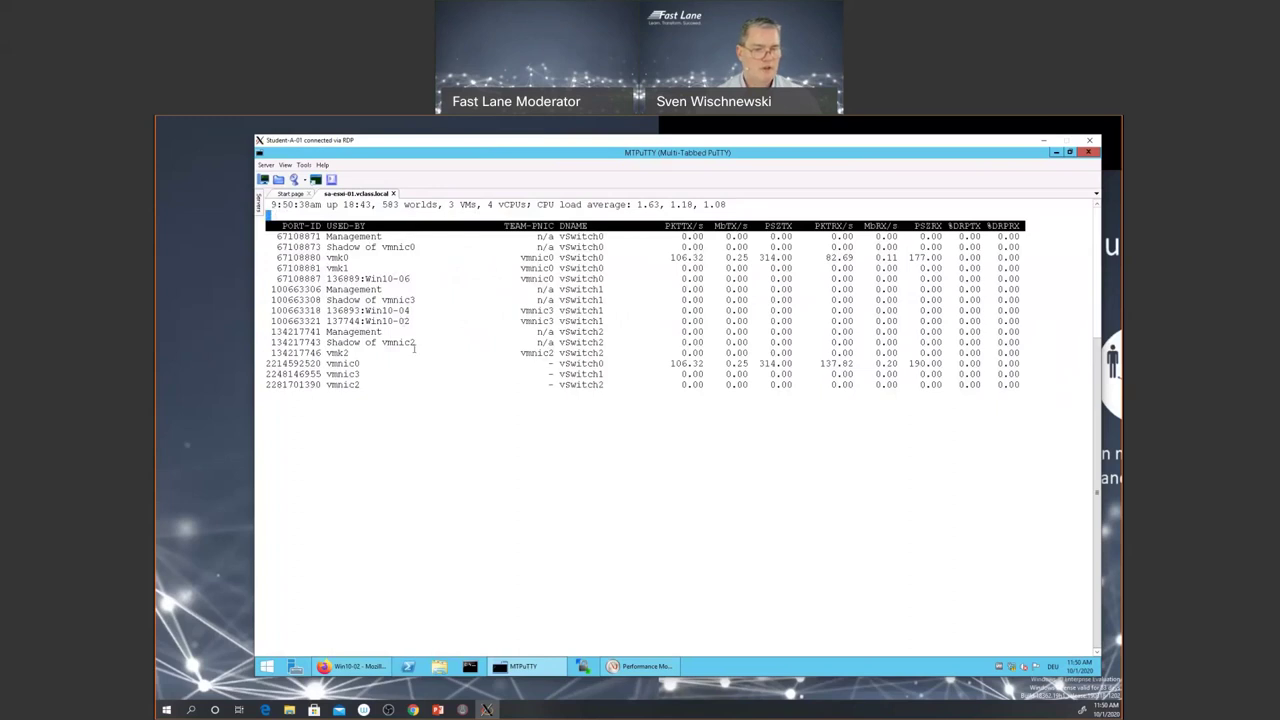
# - Point out the Win10-02 and Win10-06 port entries with their vSwitch and uplink vmnic
pyautogui.moveTo(414, 321); pyautogui.dragTo(359, 310)
pyautogui.moveTo(413, 279); pyautogui.dragTo(376, 279)
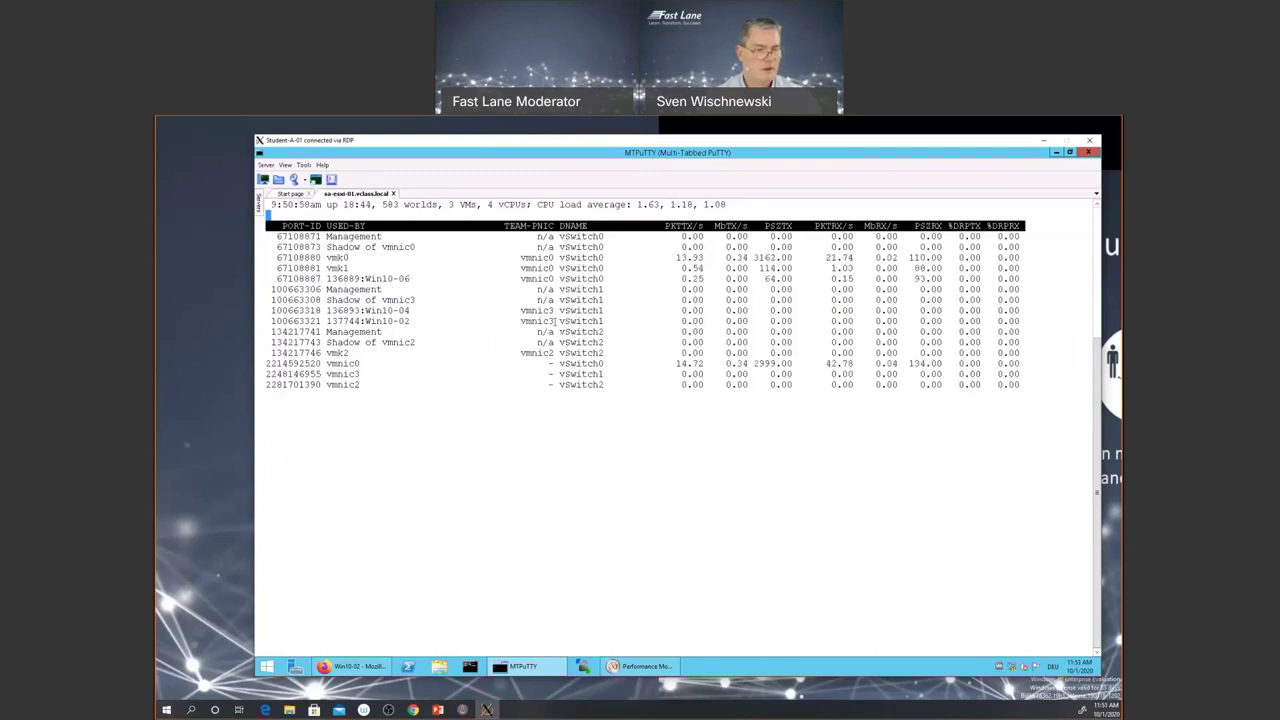
pyautogui.moveTo(578, 321); pyautogui.dragTo(541, 321)
pyautogui.click(521, 311)
pyautogui.moveTo(368, 278); pyautogui.dragTo(415, 279)
pyautogui.moveTo(554, 279); pyautogui.dragTo(593, 279)
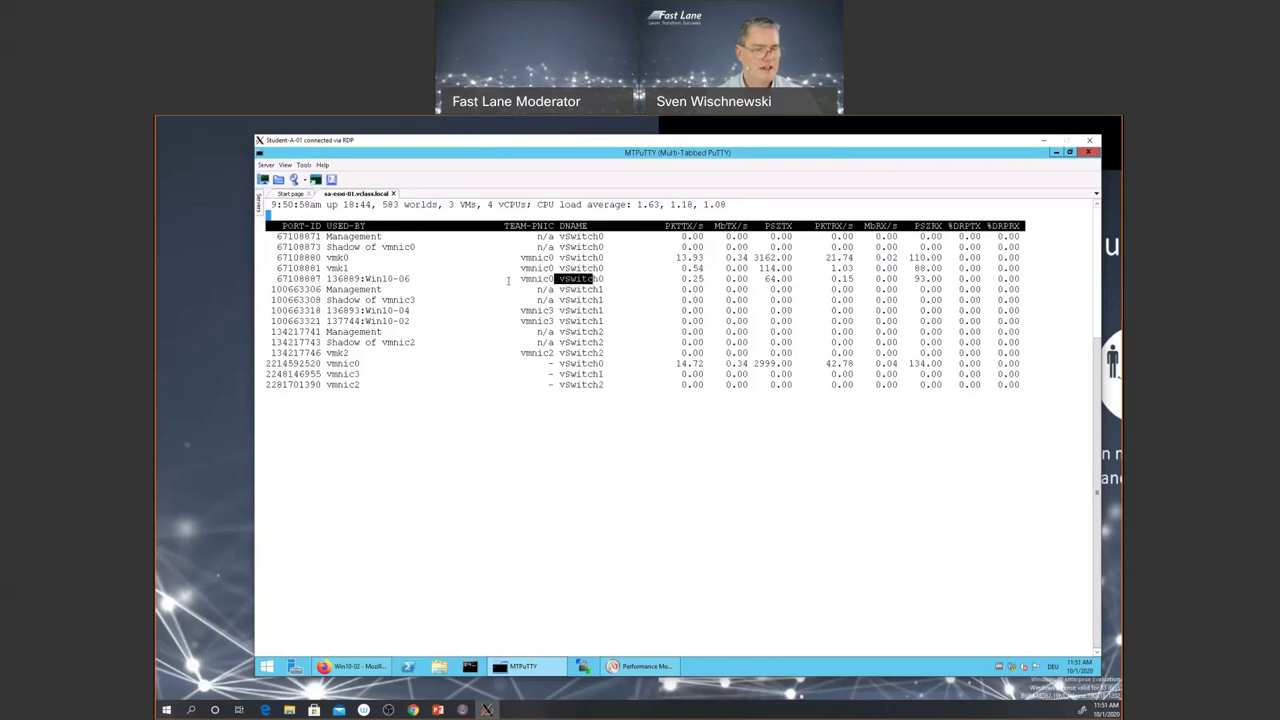
pyautogui.click(522, 279)
pyautogui.moveTo(522, 279); pyautogui.dragTo(552, 279)
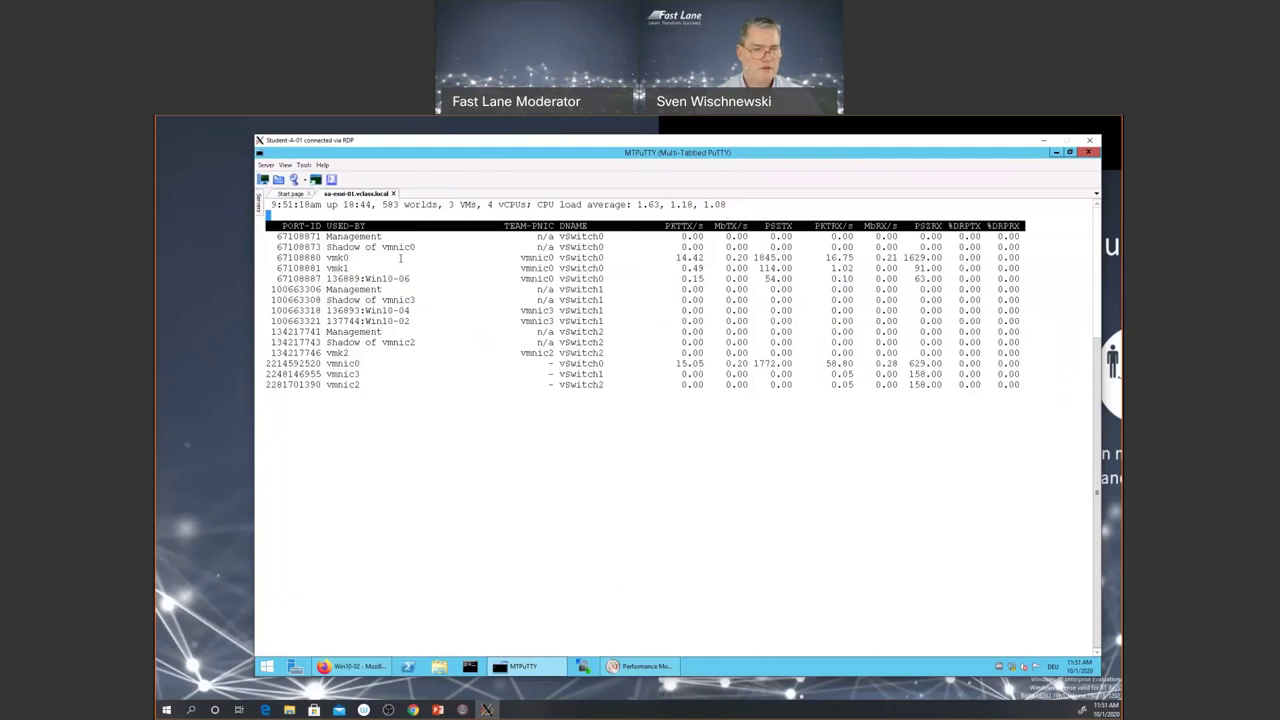
# - Point out vmk0, the %DRPTX/%DRPRX dropped-packet columns and vmk1, then bring Firefox forward
pyautogui.doubleClick(346, 258)
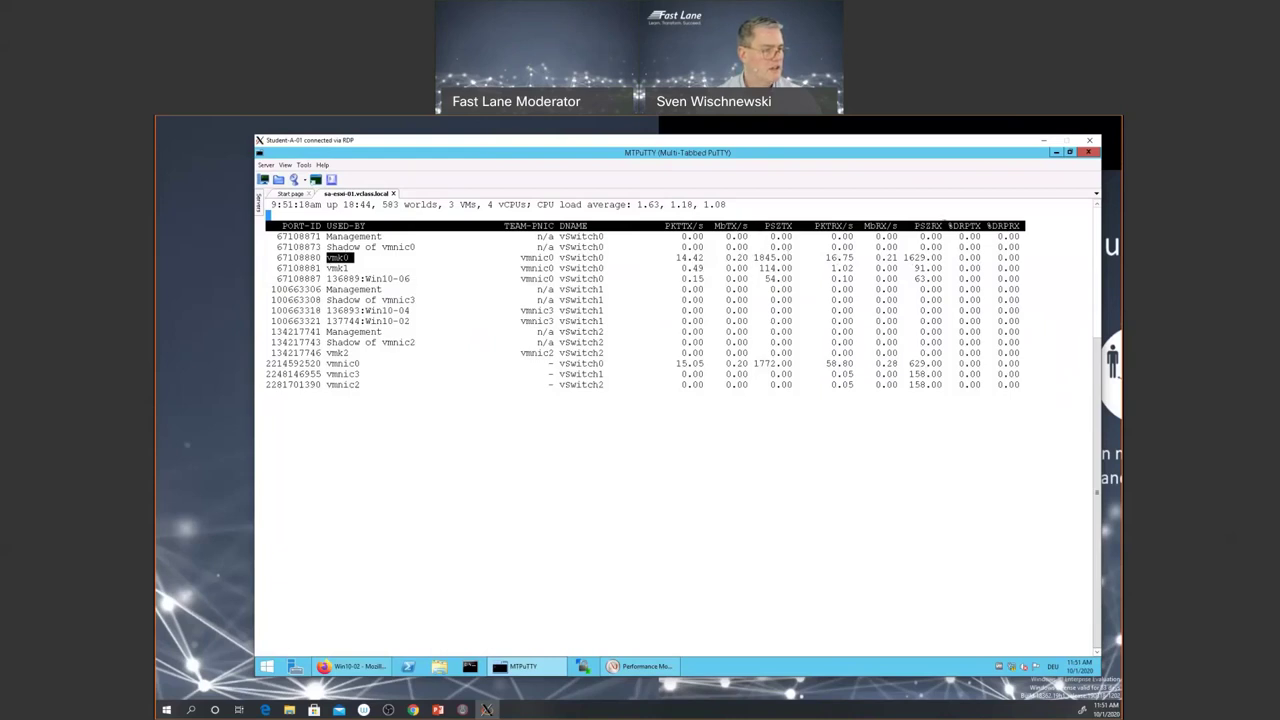
pyautogui.moveTo(946, 222); pyautogui.dragTo(1092, 226)
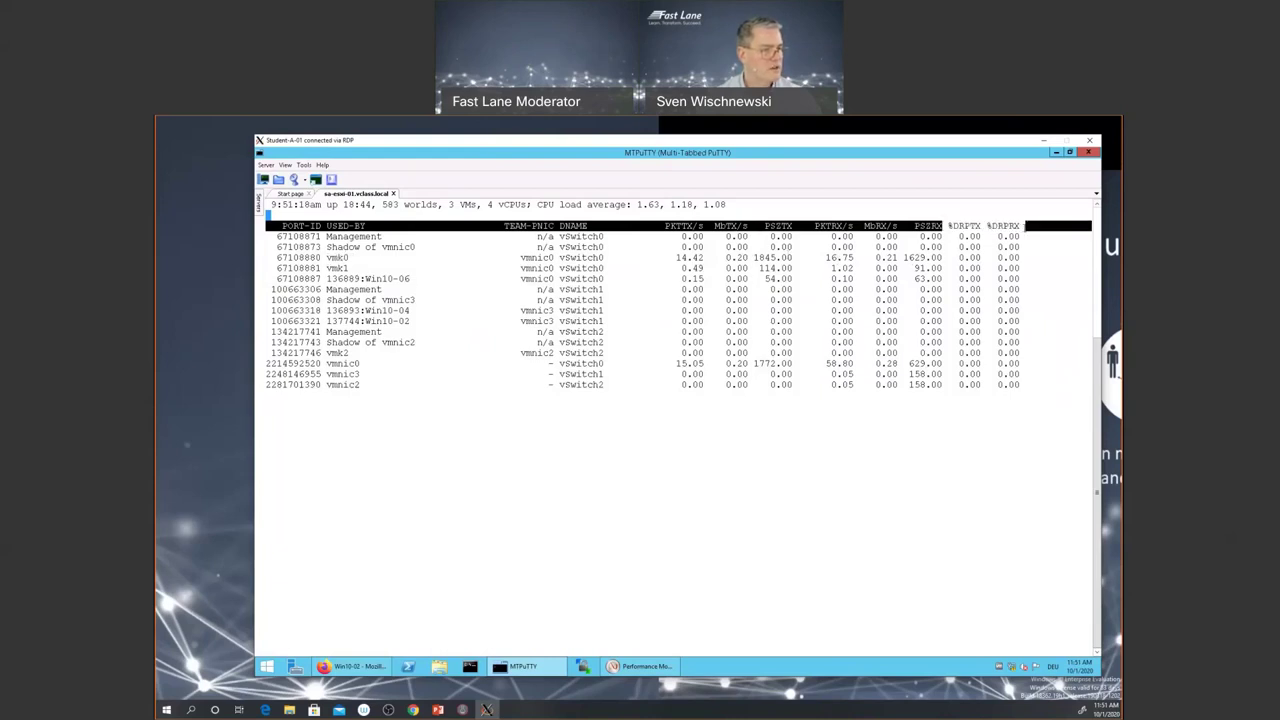
pyautogui.click(980, 292)
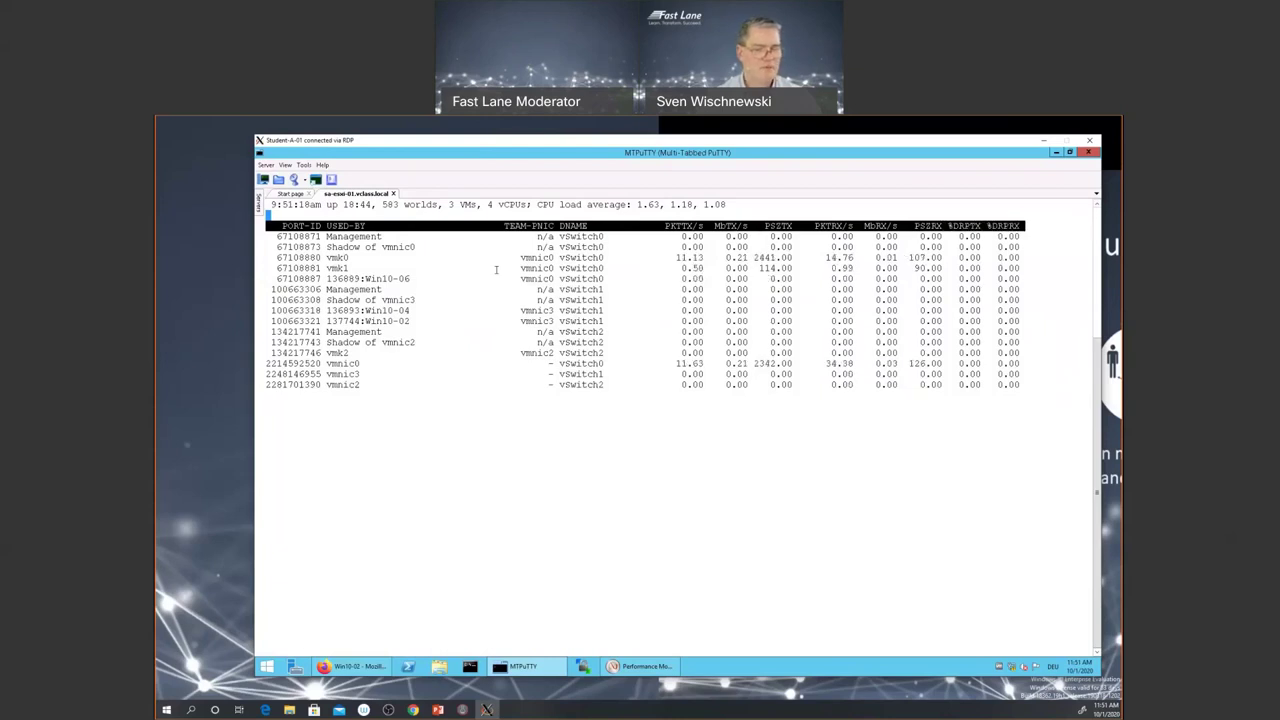
pyautogui.moveTo(325, 268); pyautogui.dragTo(349, 268)
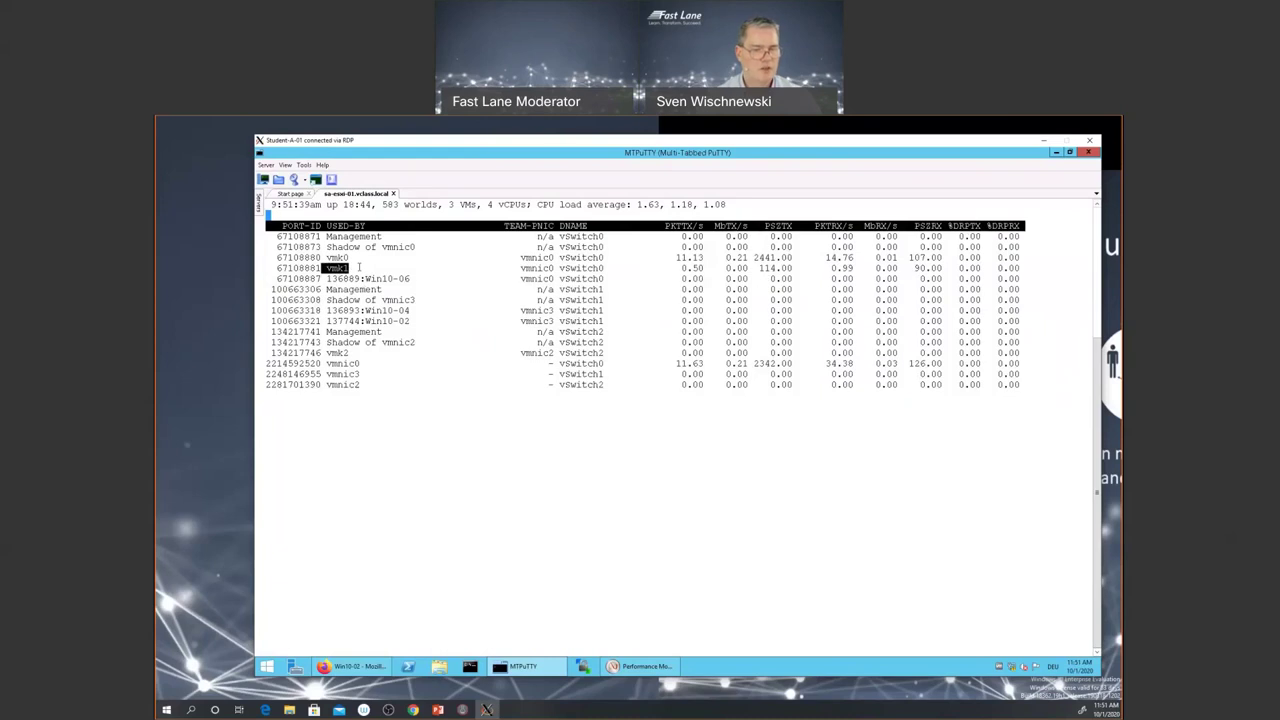
pyautogui.click(353, 670)
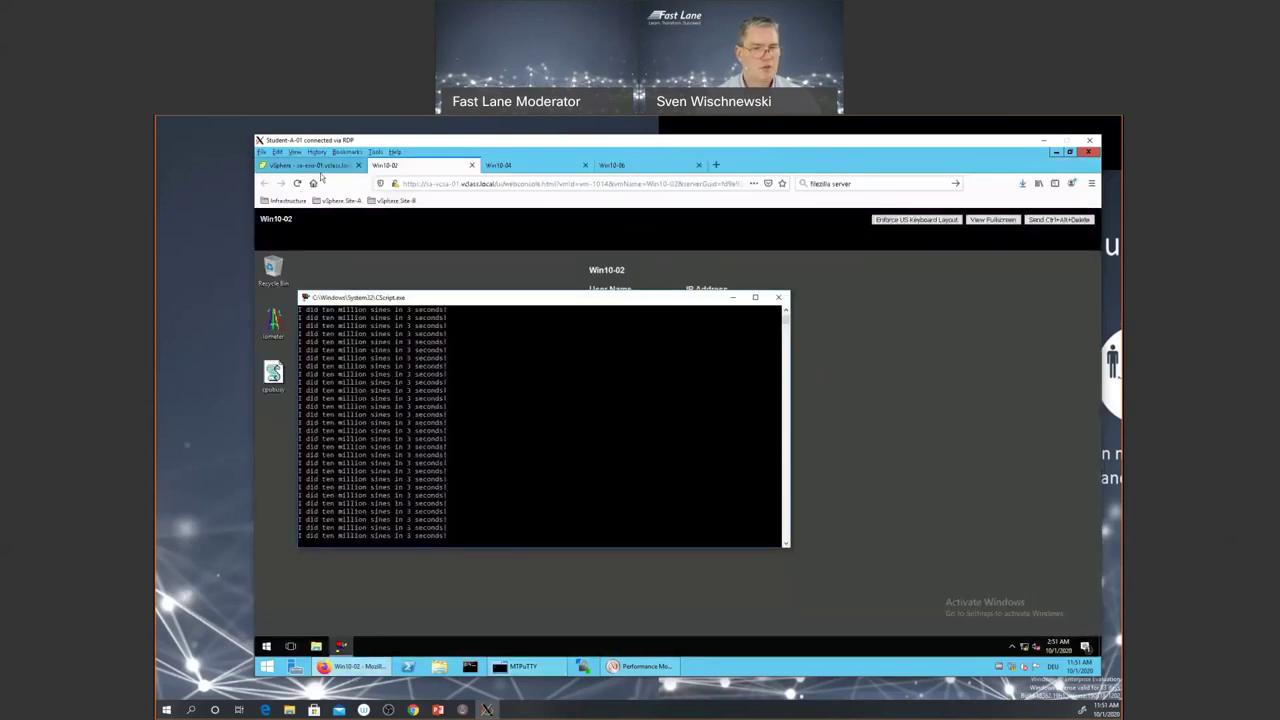
# - List sa-esxi-01's VMkernel adapters under Configure > Networking in the vSphere Client
pyautogui.click(316, 166)
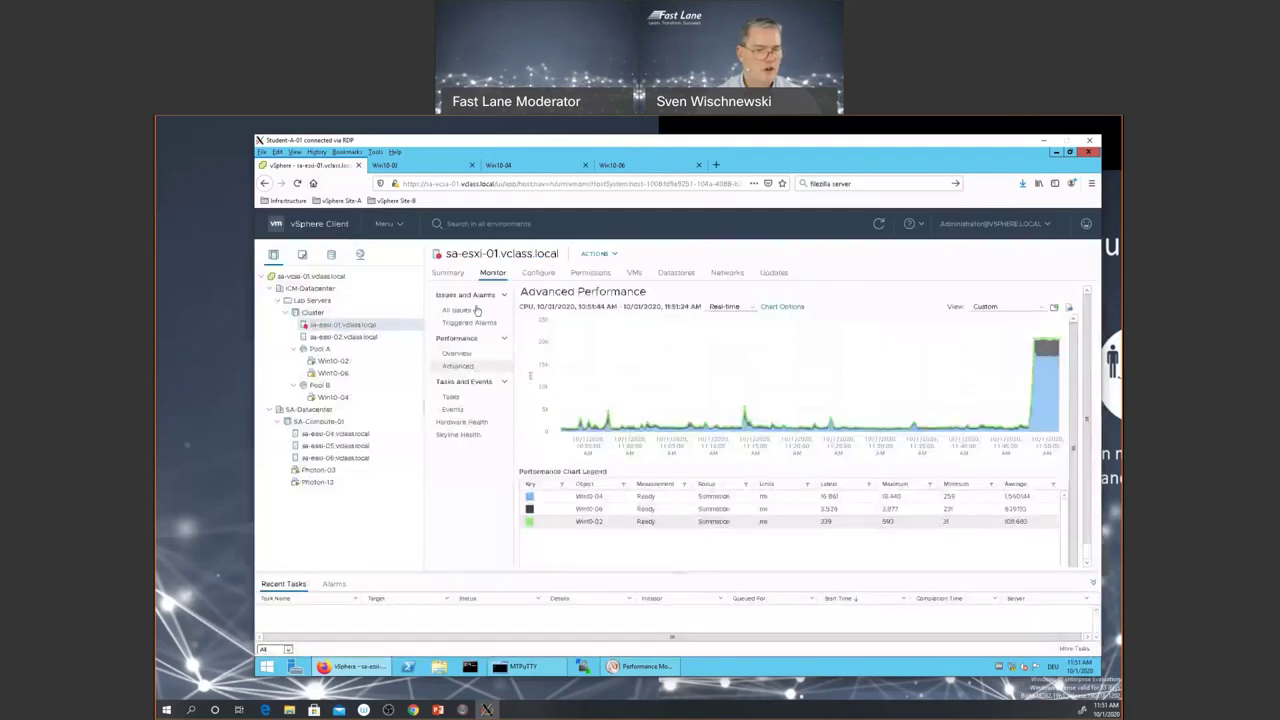
pyautogui.click(538, 272)
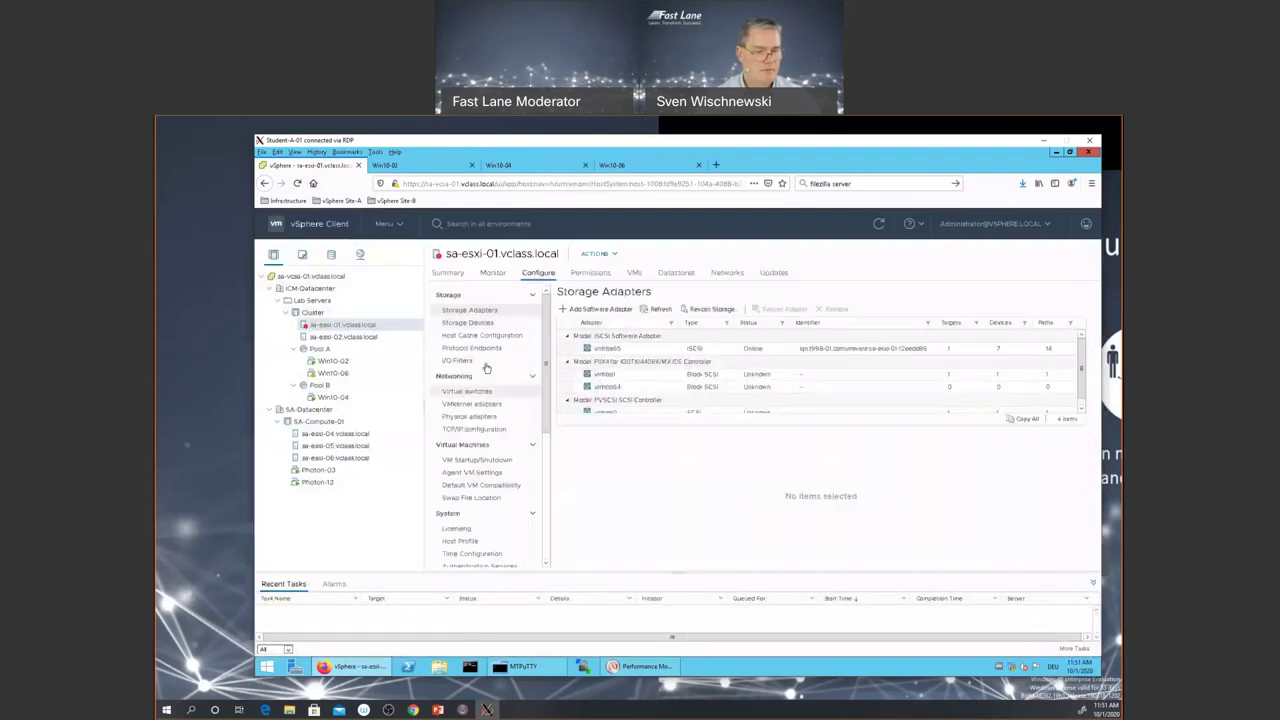
pyautogui.click(486, 404)
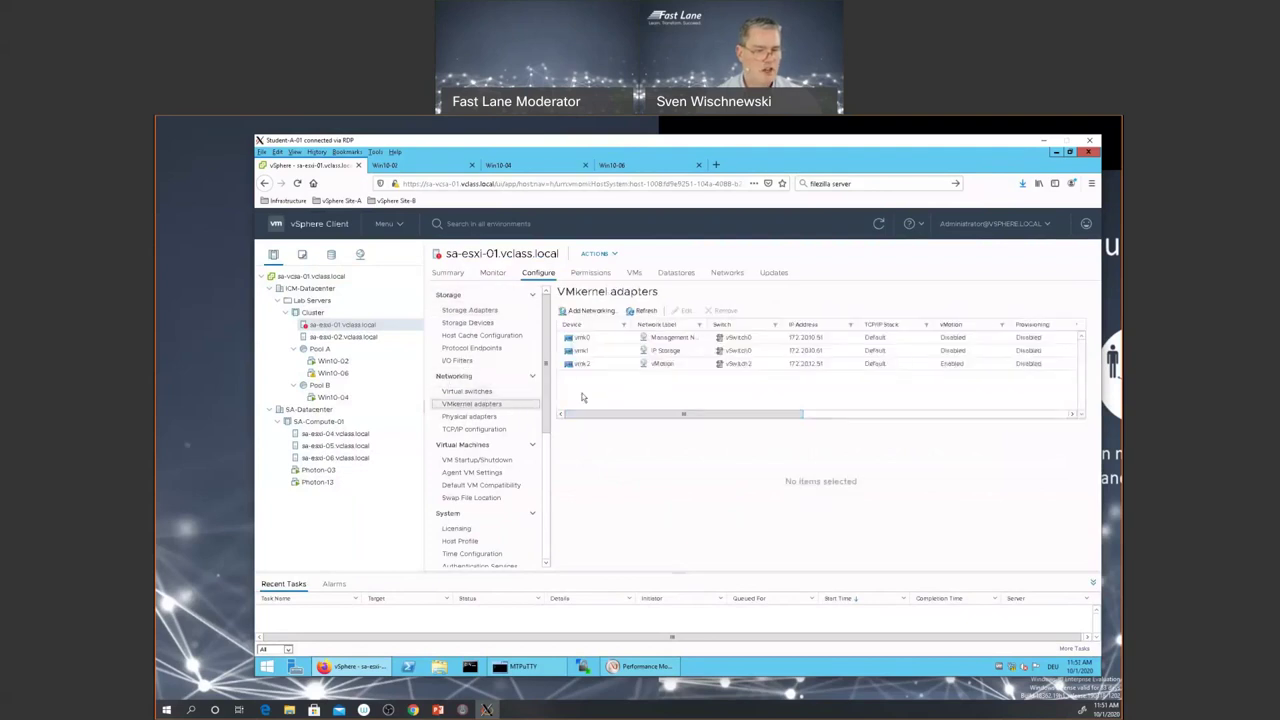
# - Inspect the details of vmk0, vmk1 and vmk2 in turn
pyautogui.click(598, 340)
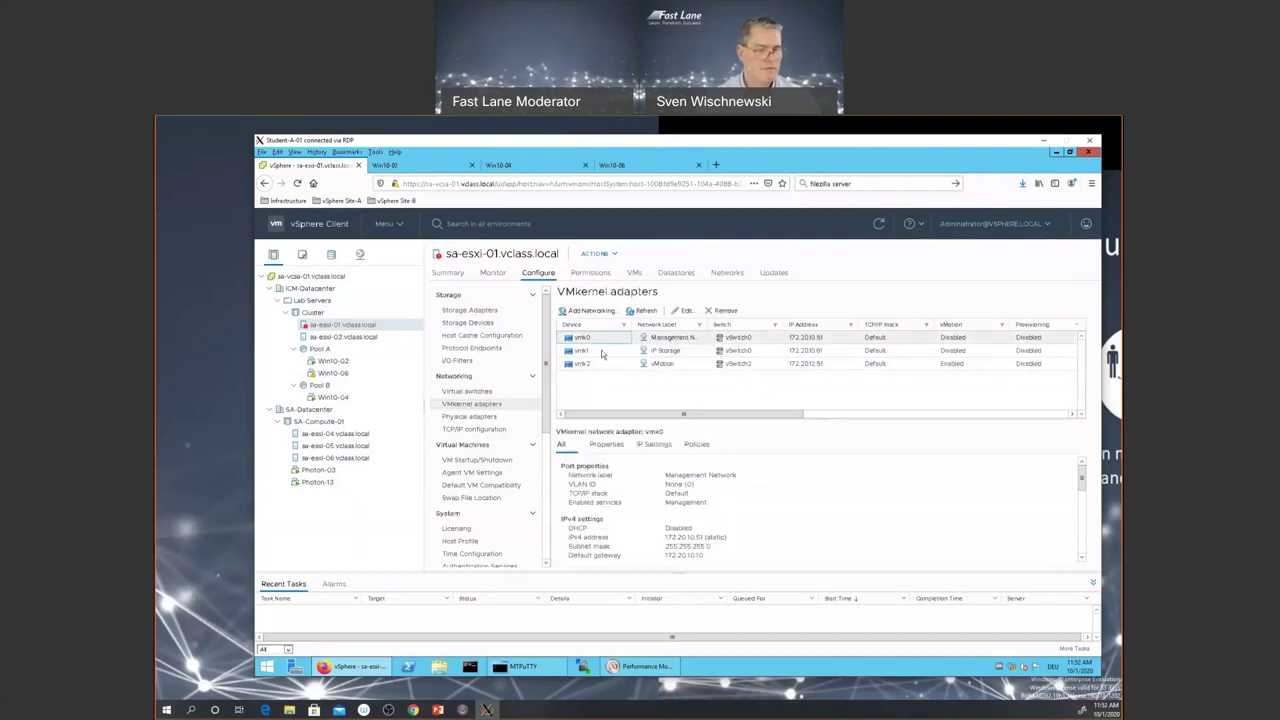
pyautogui.click(602, 352)
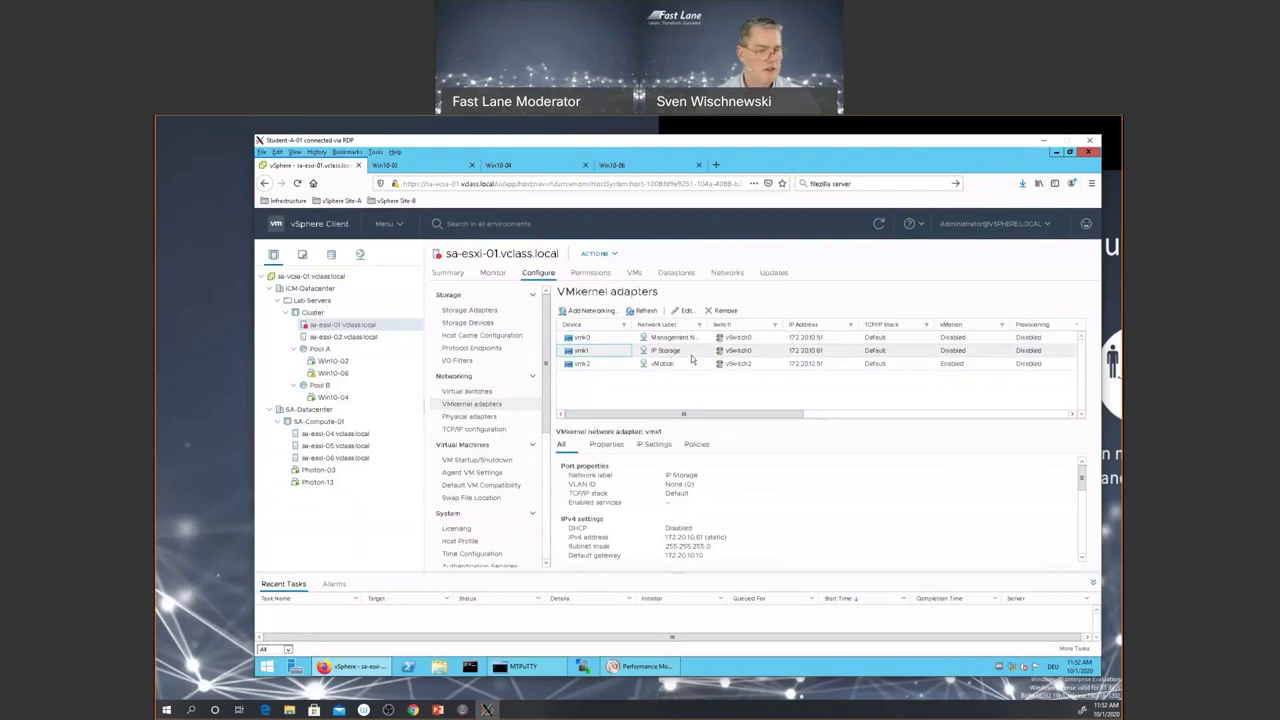
pyautogui.click(604, 365)
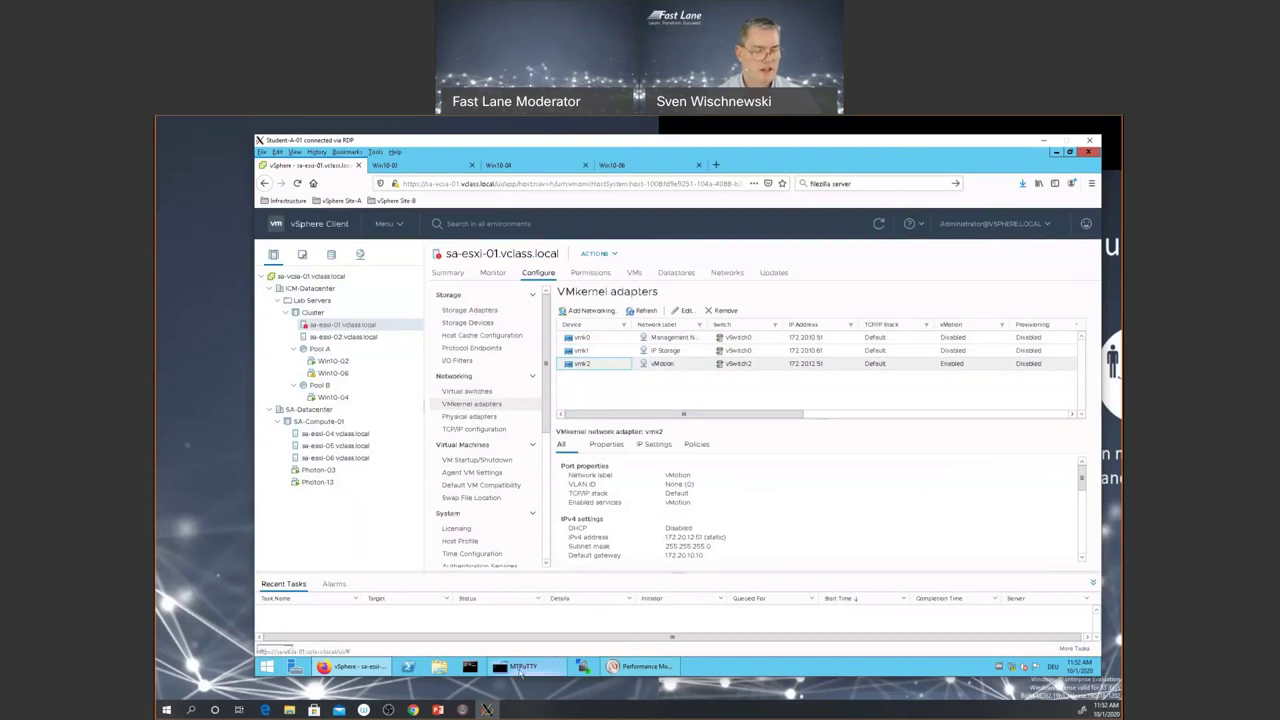
pyautogui.moveTo(528, 672)
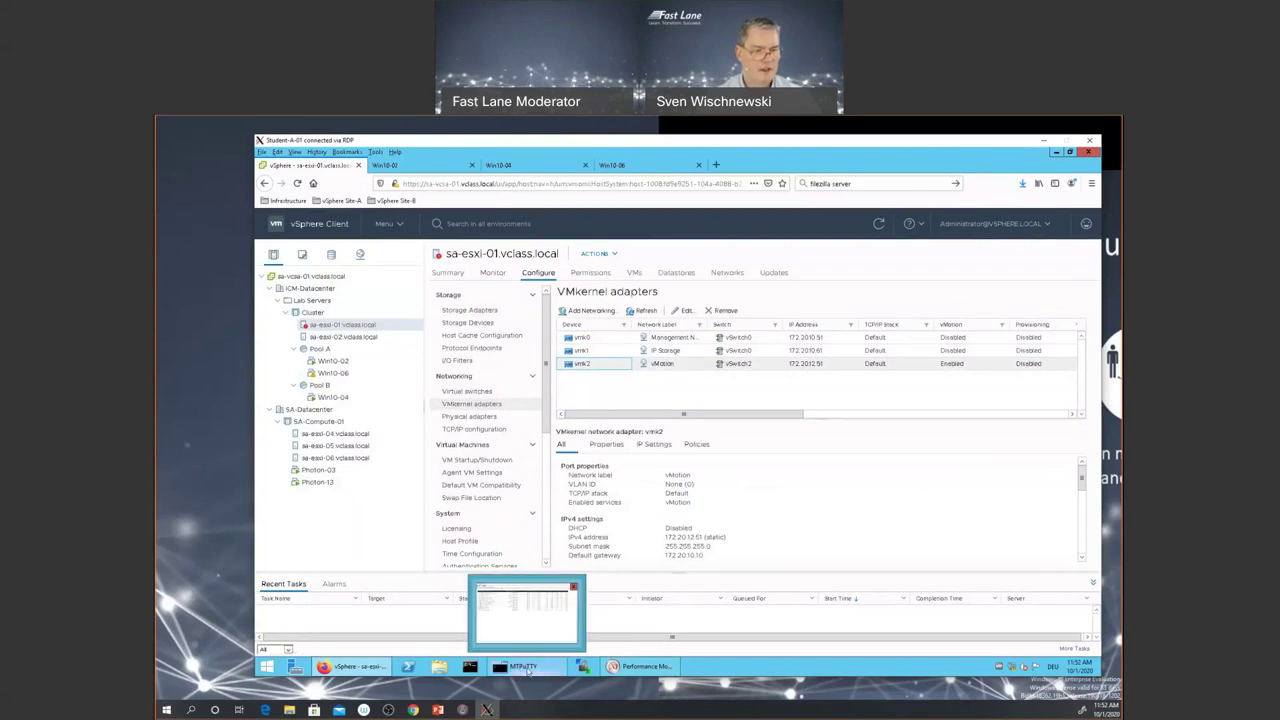
# - In esxtop, view the help command list, return to network stats, then switch to disk adapter view
pyautogui.click(528, 672)
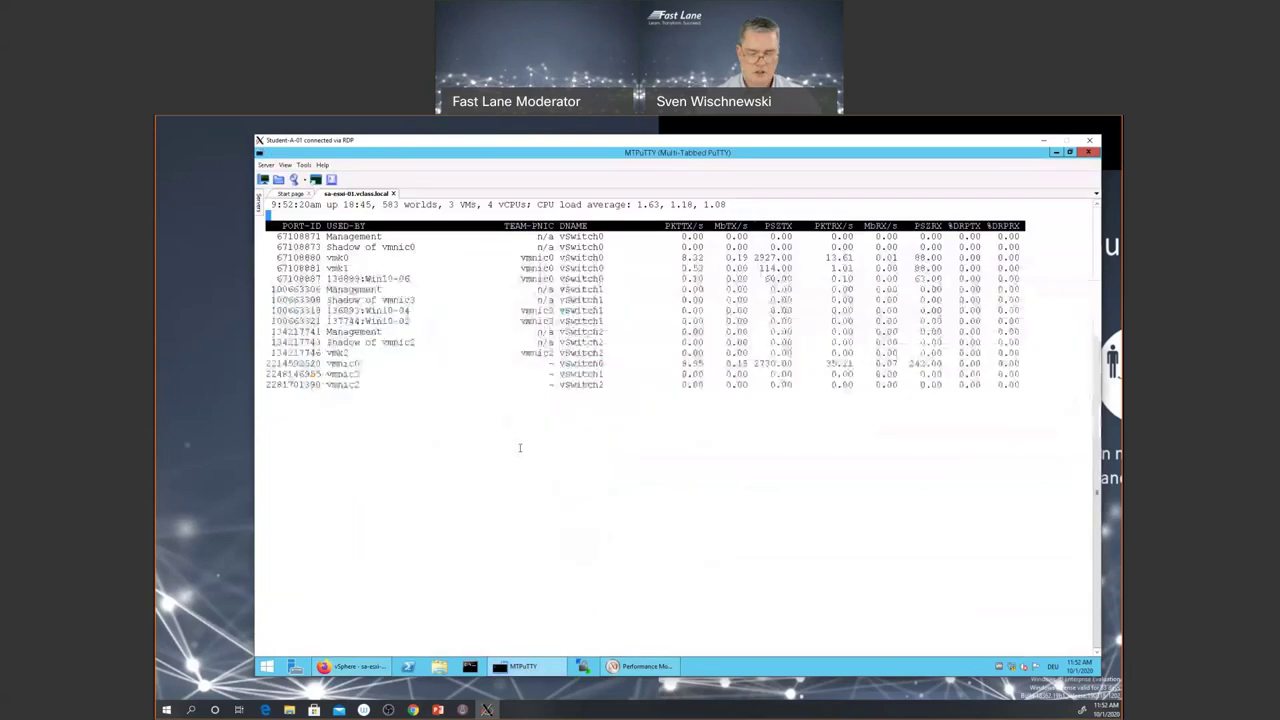
pyautogui.press('h')
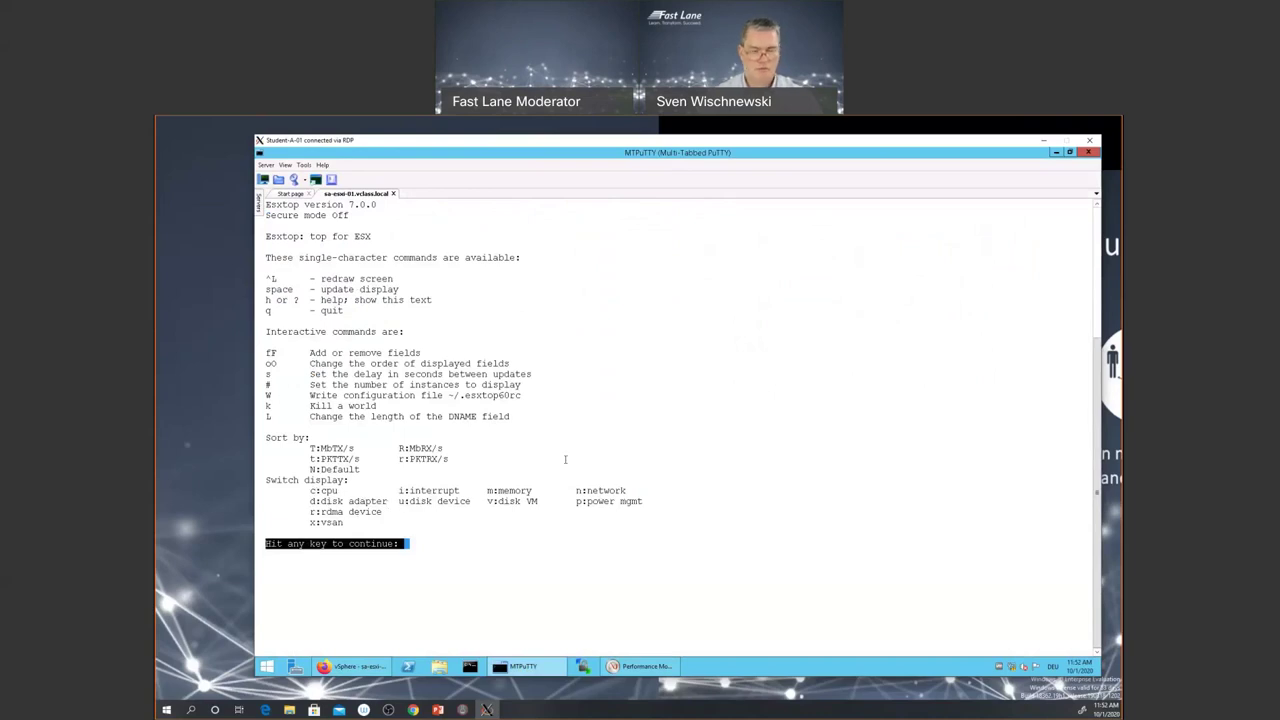
pyautogui.press('n')
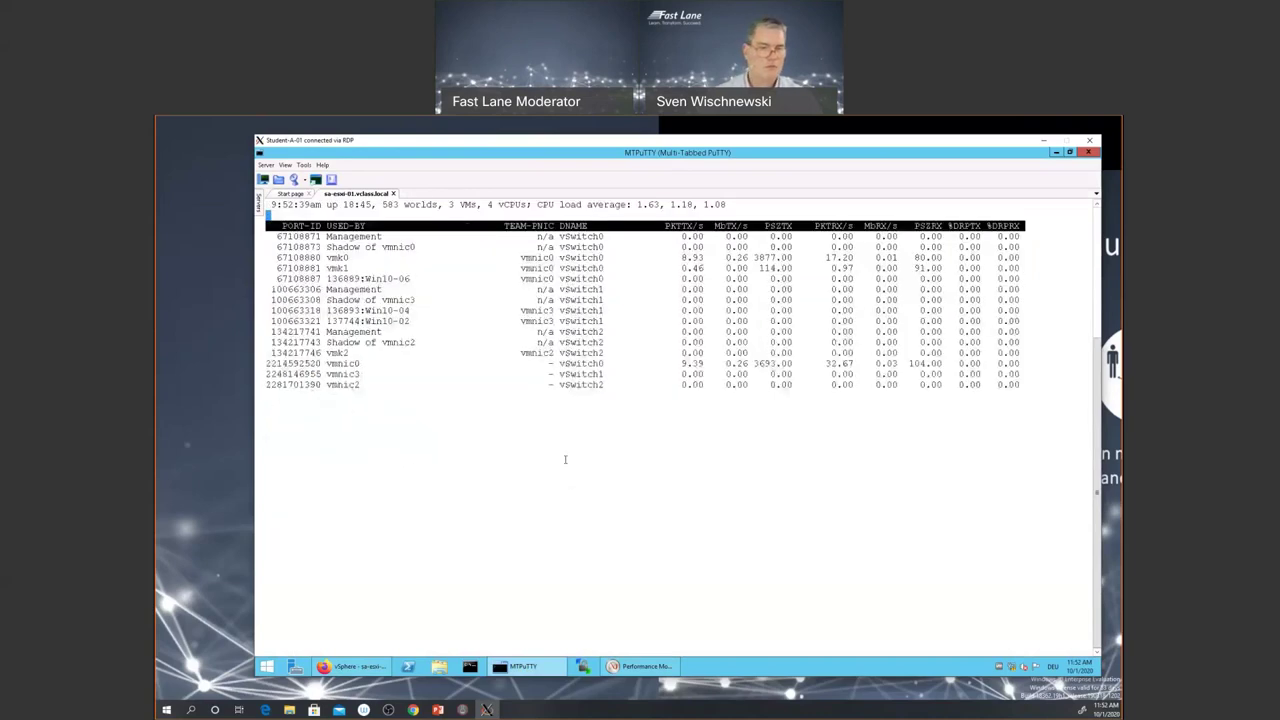
pyautogui.press('d')
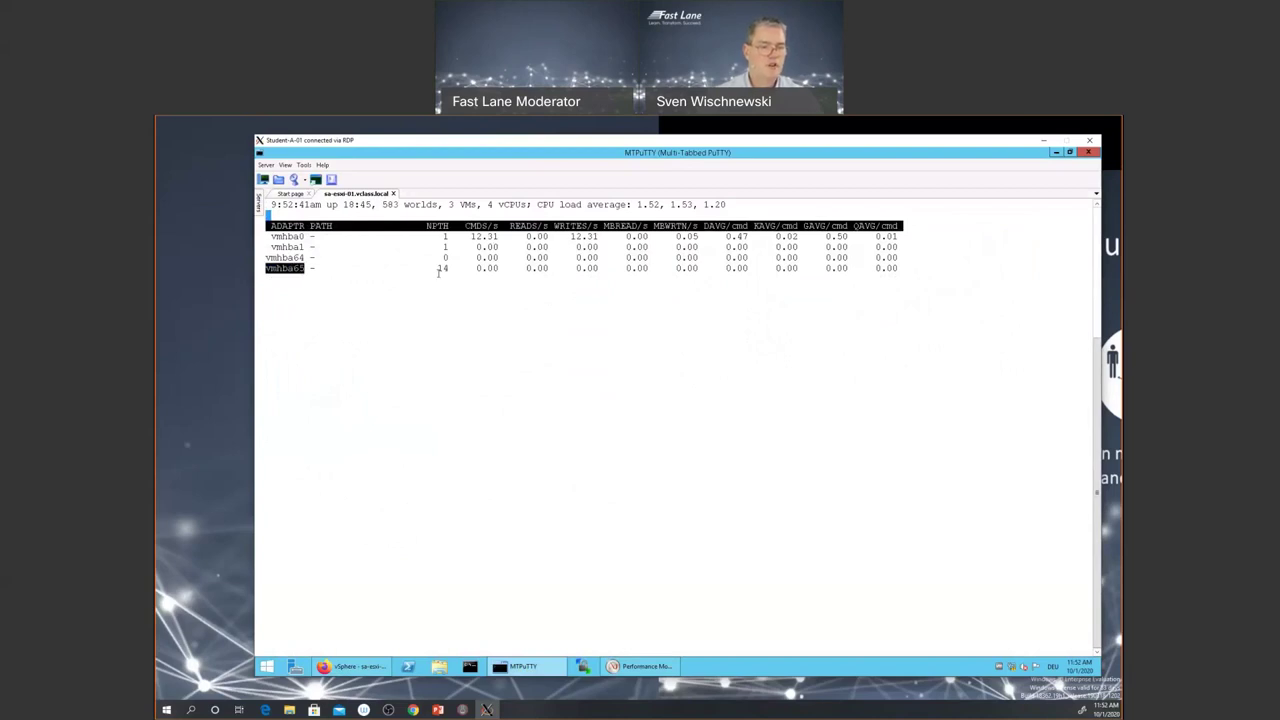
# - Point out vmhba65's 14 paths and the GAVG/cmd column, then switch to the disk device view
pyautogui.moveTo(438, 272); pyautogui.dragTo(449, 272)
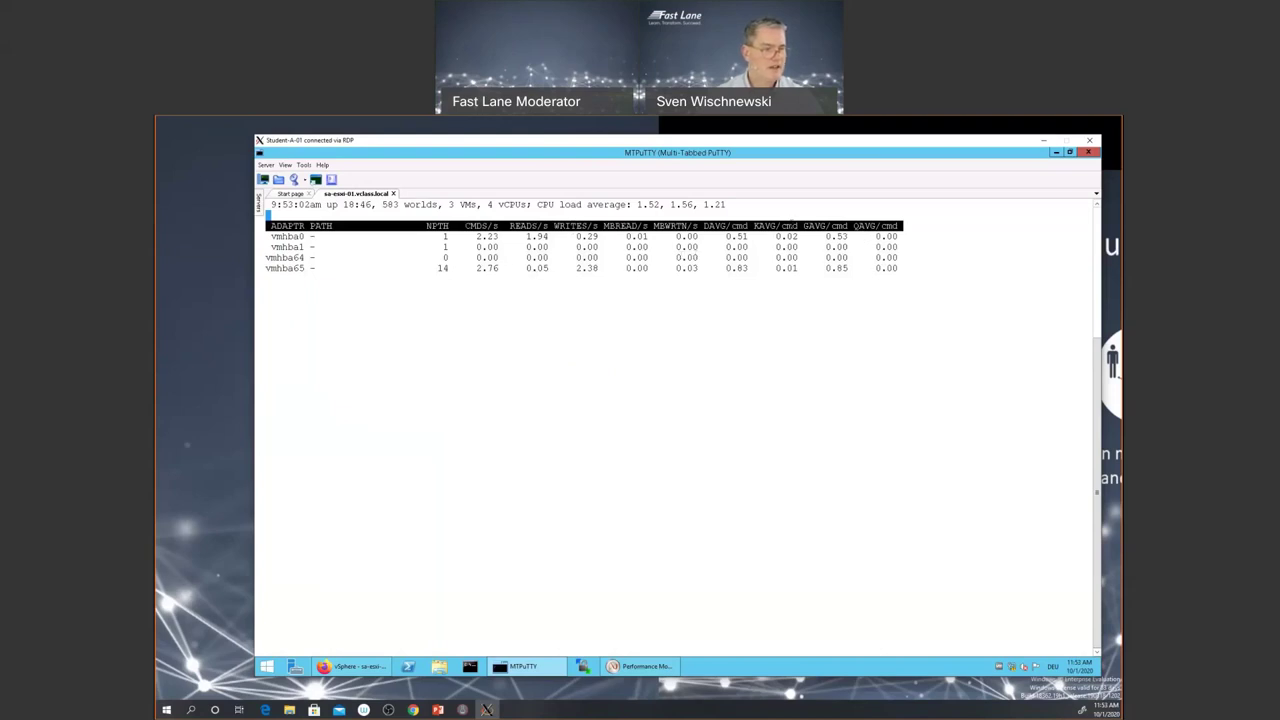
pyautogui.moveTo(798, 225); pyautogui.dragTo(852, 226)
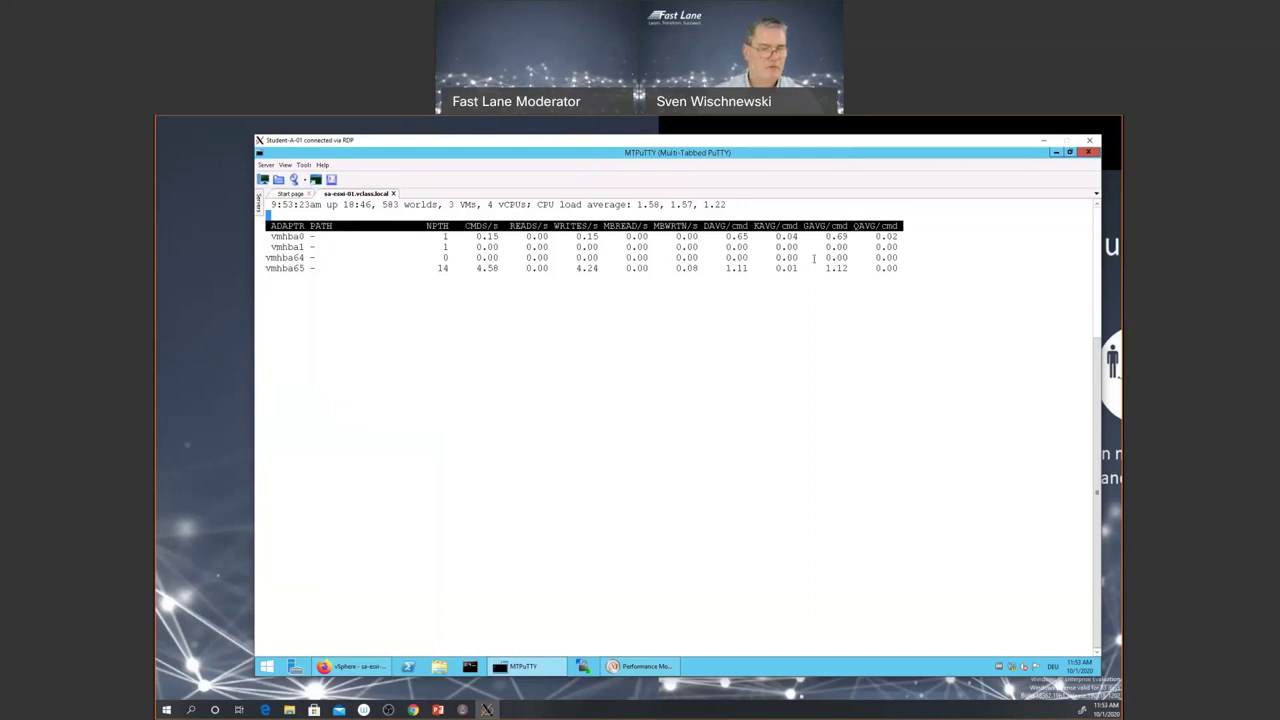
pyautogui.press('u')
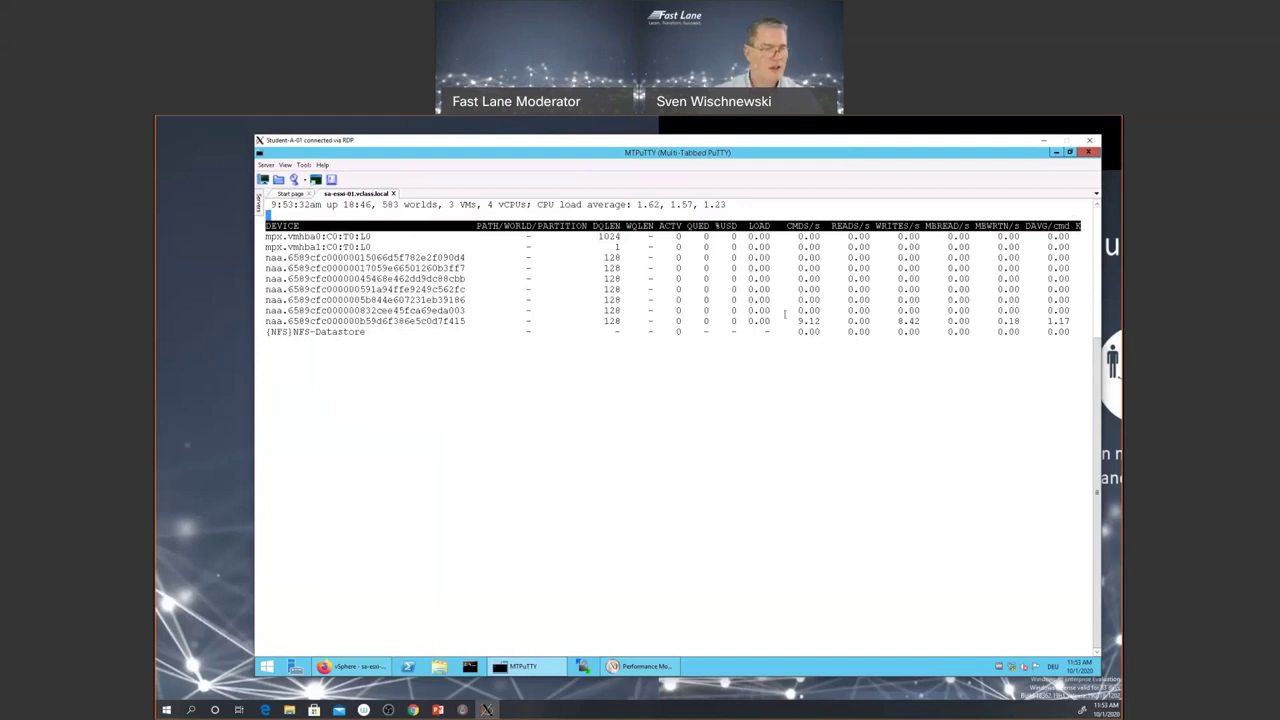
# - Hide fields b (path/world/partition ID) and f (queue statistics) in the disk device view
pyautogui.press('f')
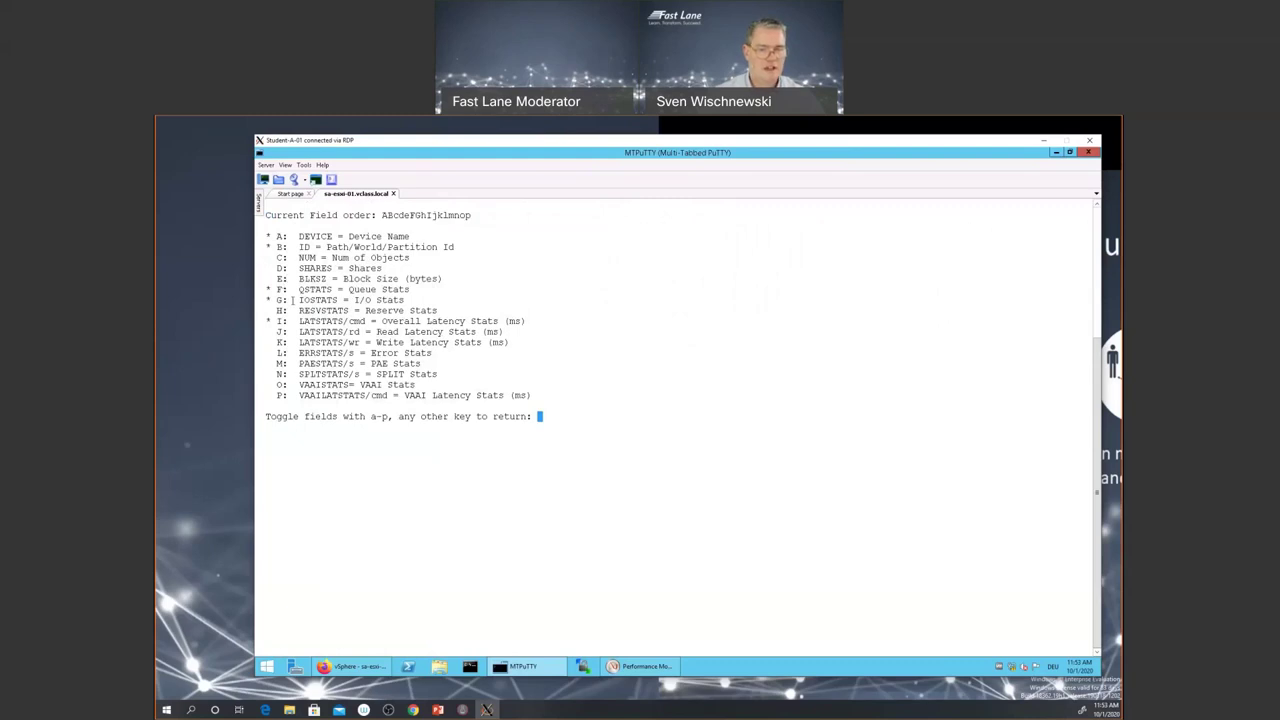
pyautogui.press('b')
pyautogui.press('f')
pyautogui.press('Return')
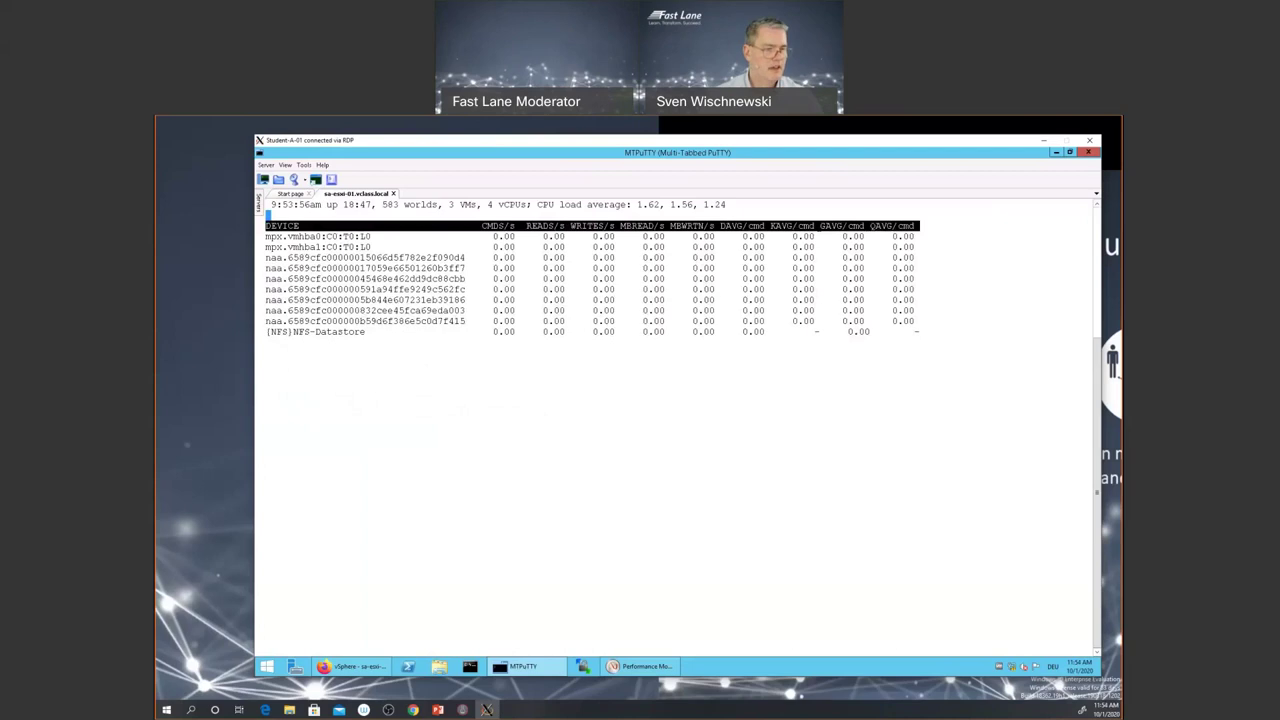
# - Highlight the GAVG/cmd heading, then switch to per-VM disk statistics
pyautogui.moveTo(815, 226); pyautogui.dragTo(865, 226)
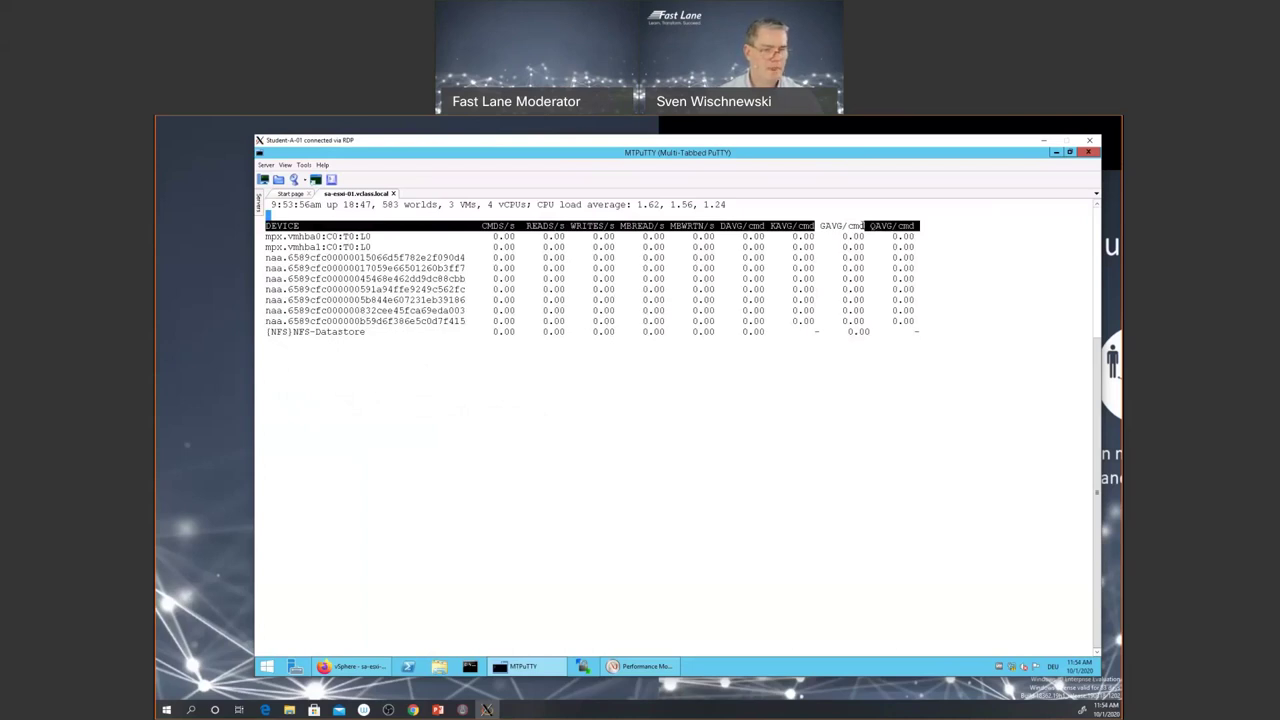
pyautogui.click(695, 384)
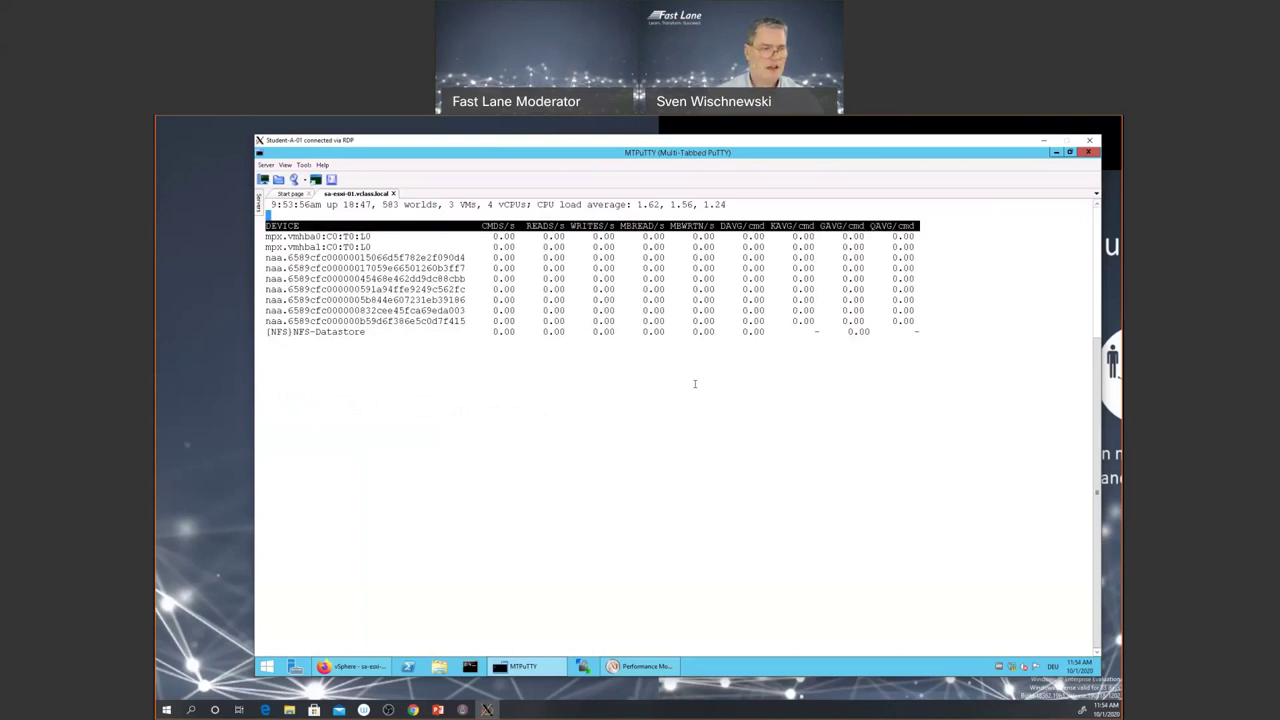
pyautogui.press('v')
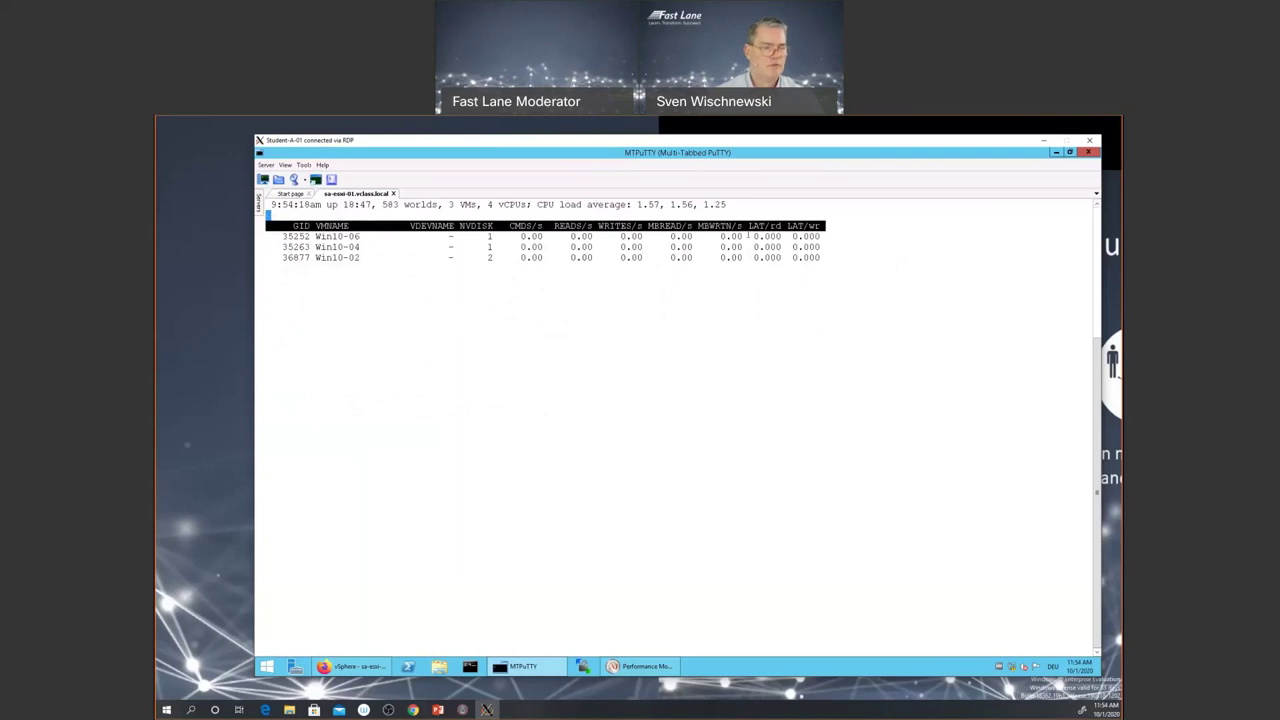
# - Highlight the LAT/rd and LAT/wr headings, then expand Win10-02 (GID 36877) into scsi0:0 and scsi0:1 disks
pyautogui.moveTo(748, 226); pyautogui.dragTo(1092, 226)
pyautogui.moveTo(824, 226); pyautogui.dragTo(822, 226)
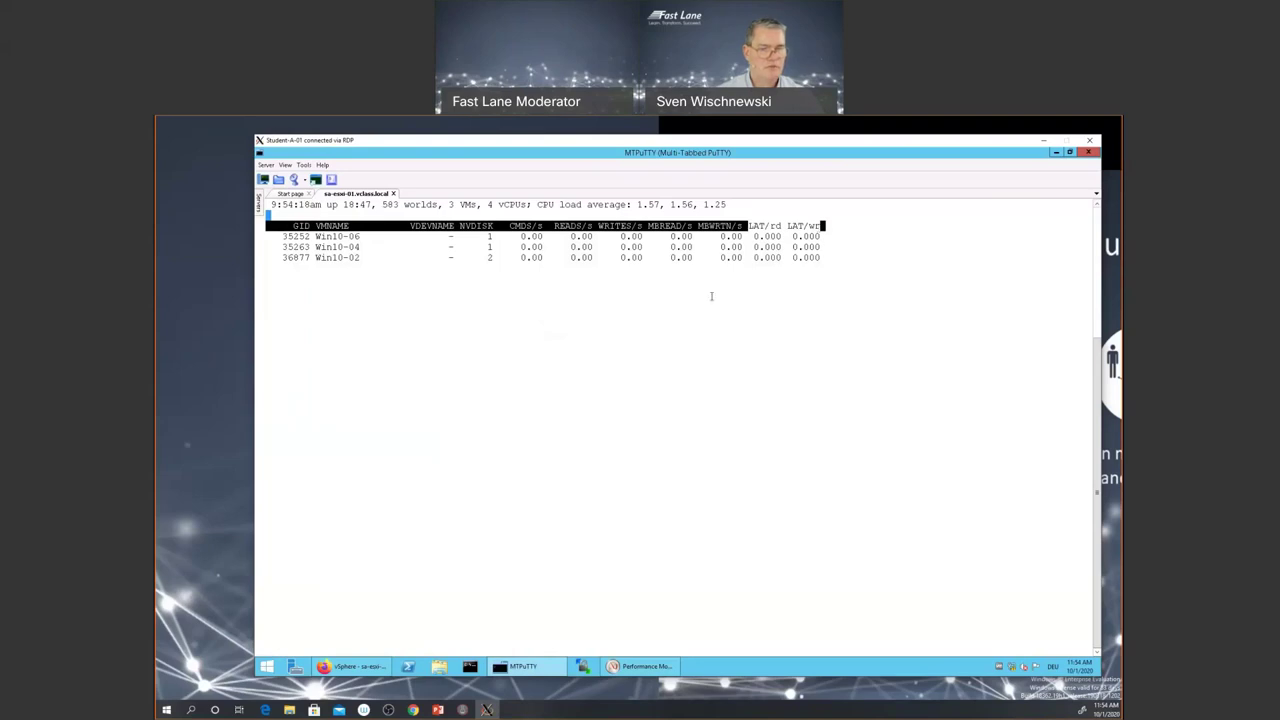
pyautogui.press('e')
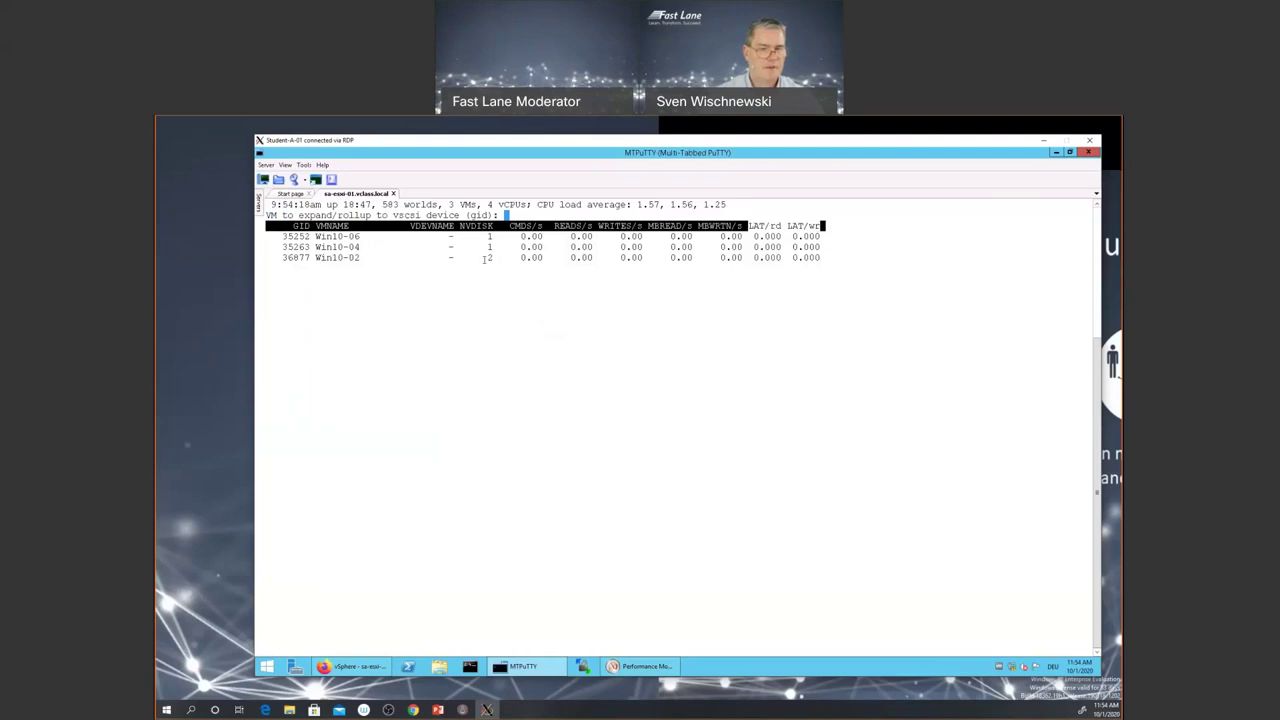
pyautogui.doubleClick(299, 257)
pyautogui.rightClick(299, 257)
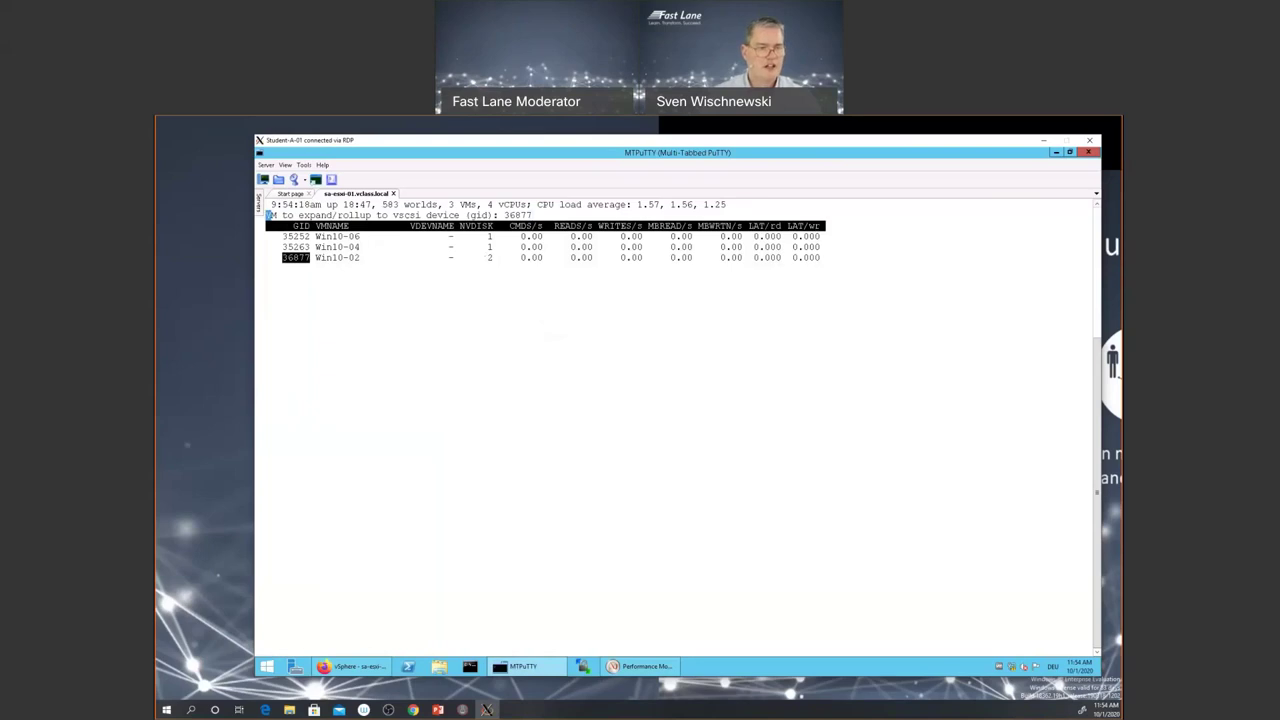
pyautogui.press('Return')
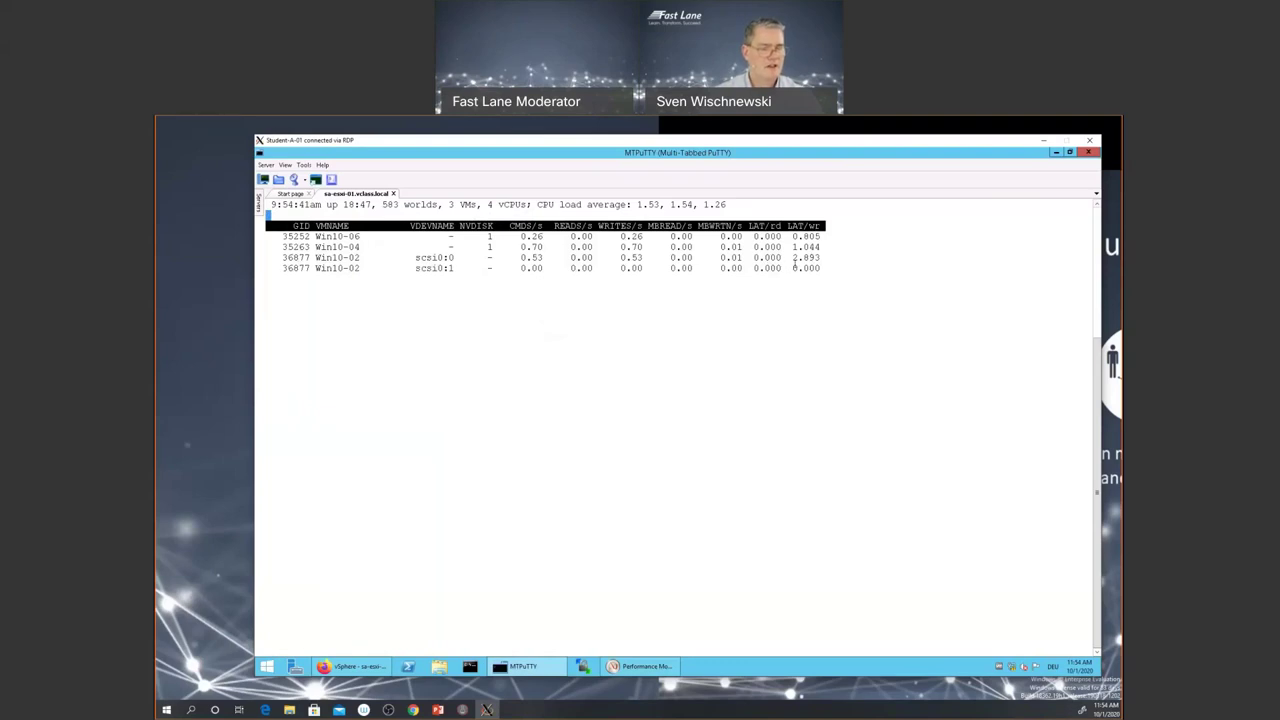
# - Leave the VM disk field choices unchanged and return to the vSphere Client
pyautogui.press('f')
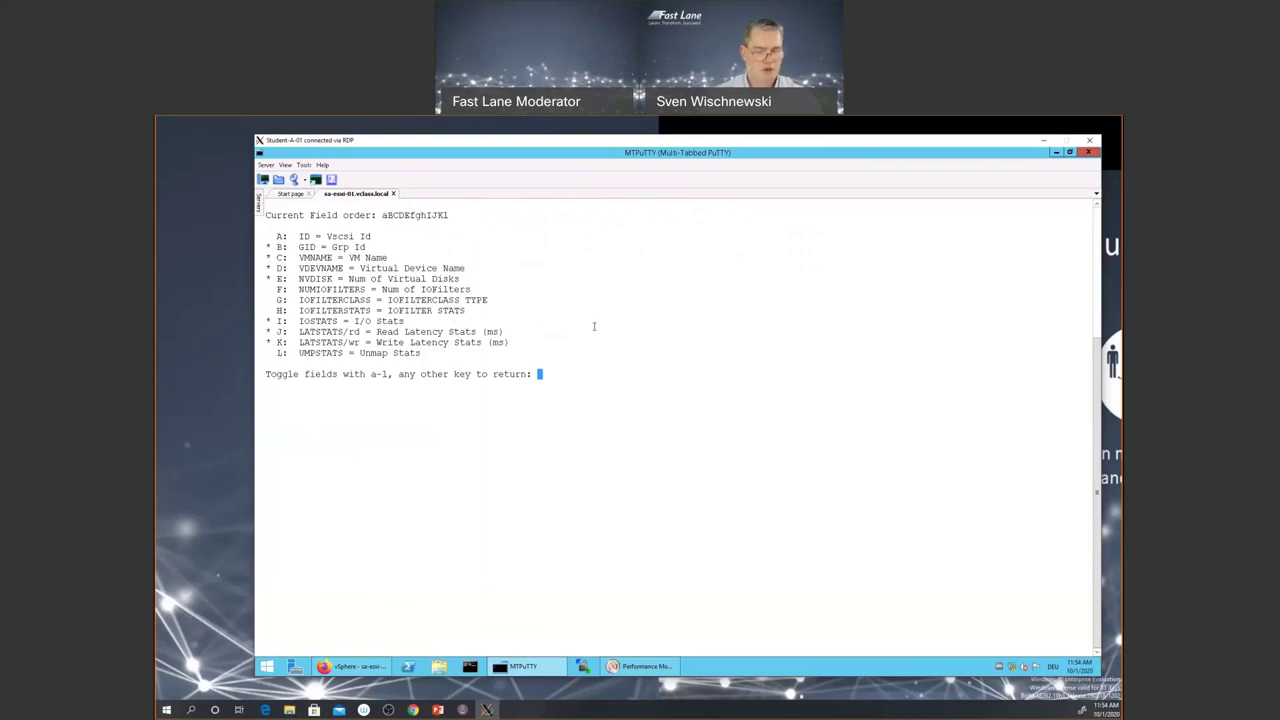
pyautogui.press('Return')
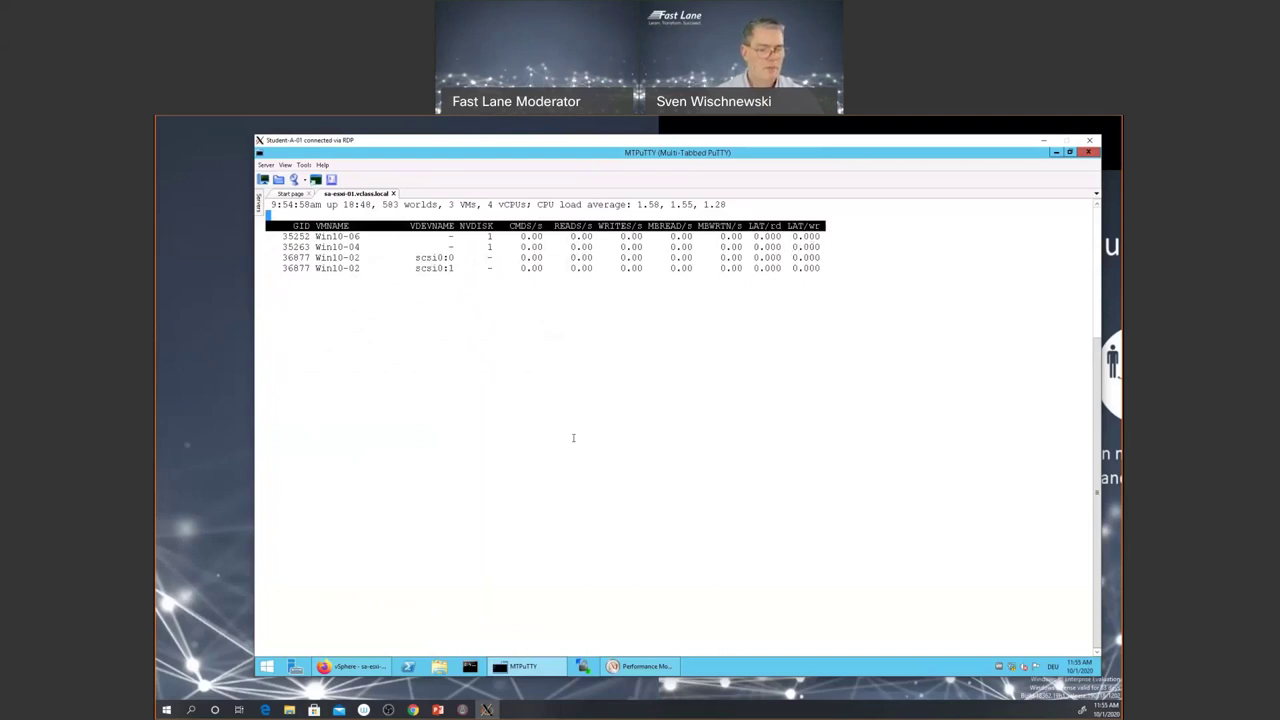
pyautogui.click(348, 666)
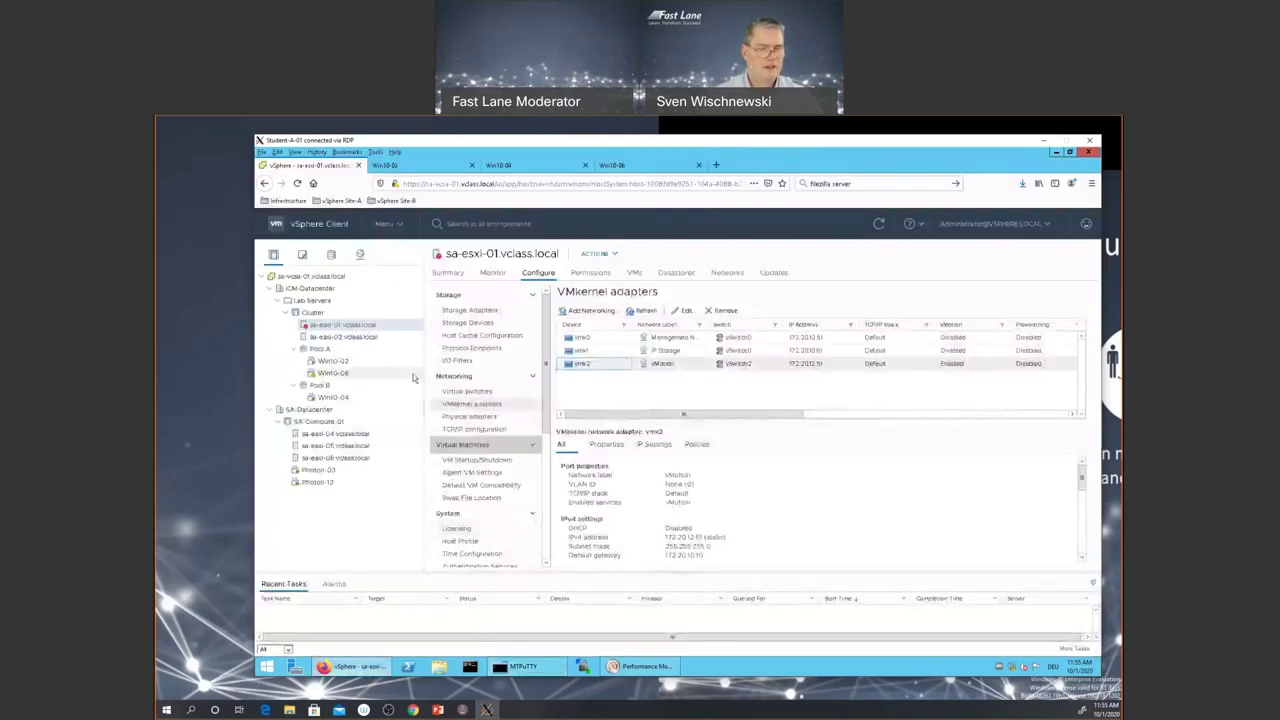
# - Show Win10-02's Summary: powered on, Windows 10 (32-bit), 2.54 GHz CPU, 245 MB memory
pyautogui.click(333, 360)
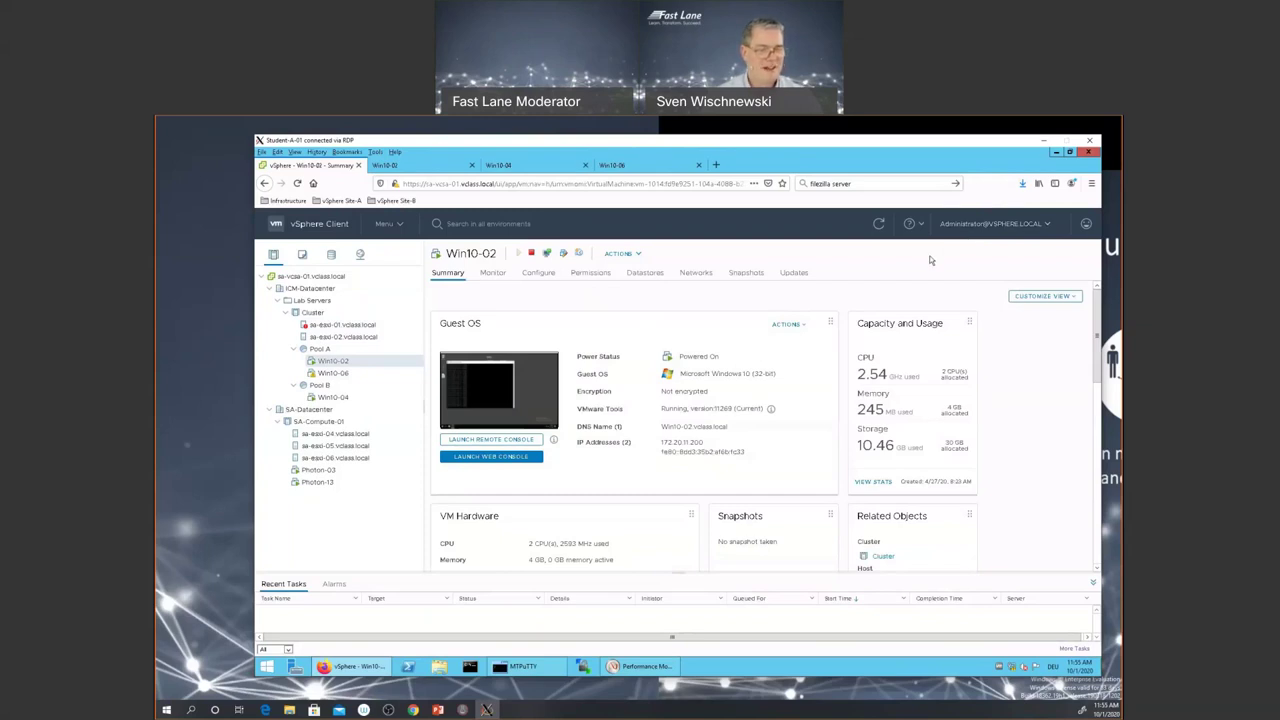
# - Minimize the remote desktop window to reveal the presentation slides
pyautogui.click(1041, 141)
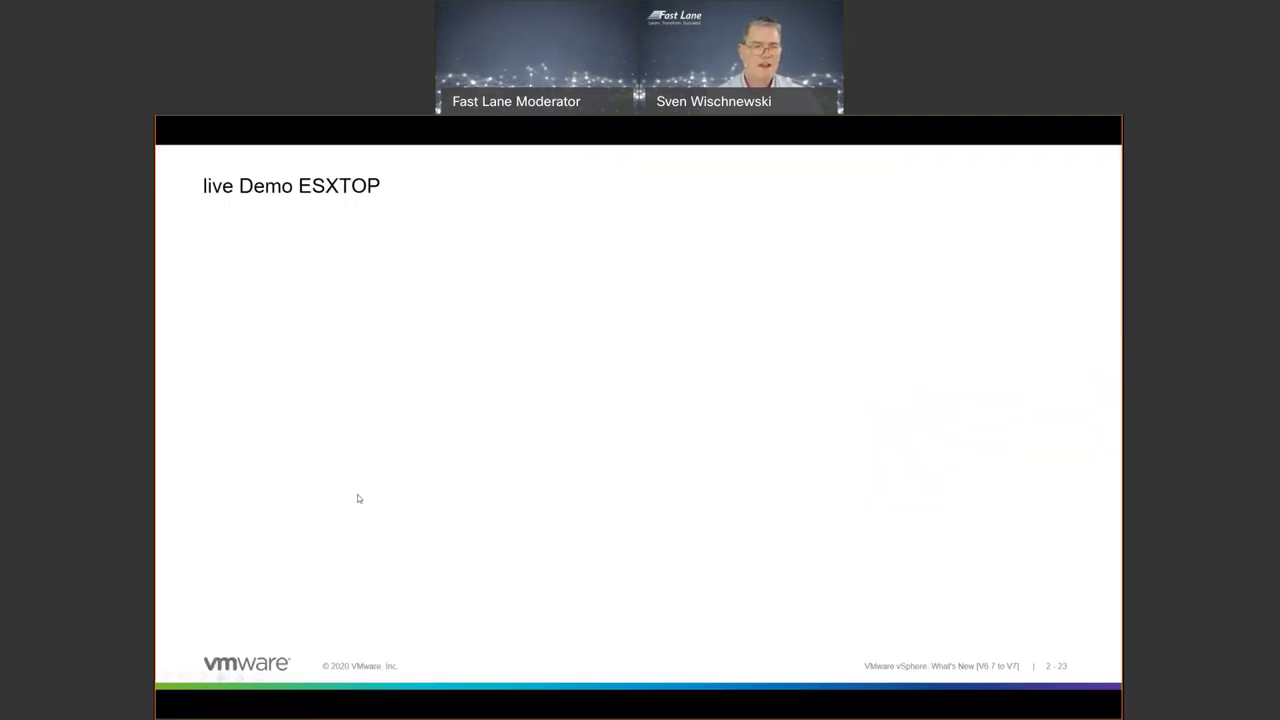
# - Advance the slideshow to the 20% discount slide listing recommended vSphere 7 trainings
pyautogui.press('Right')
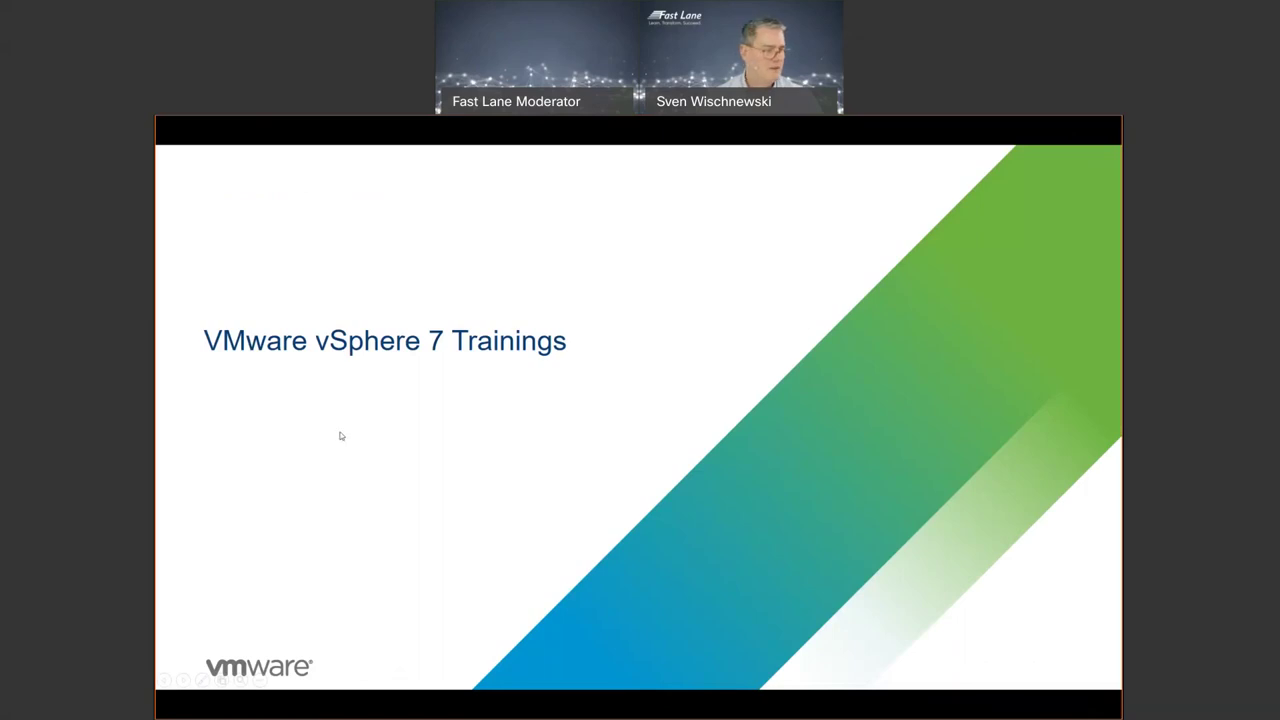
pyautogui.click(407, 460)
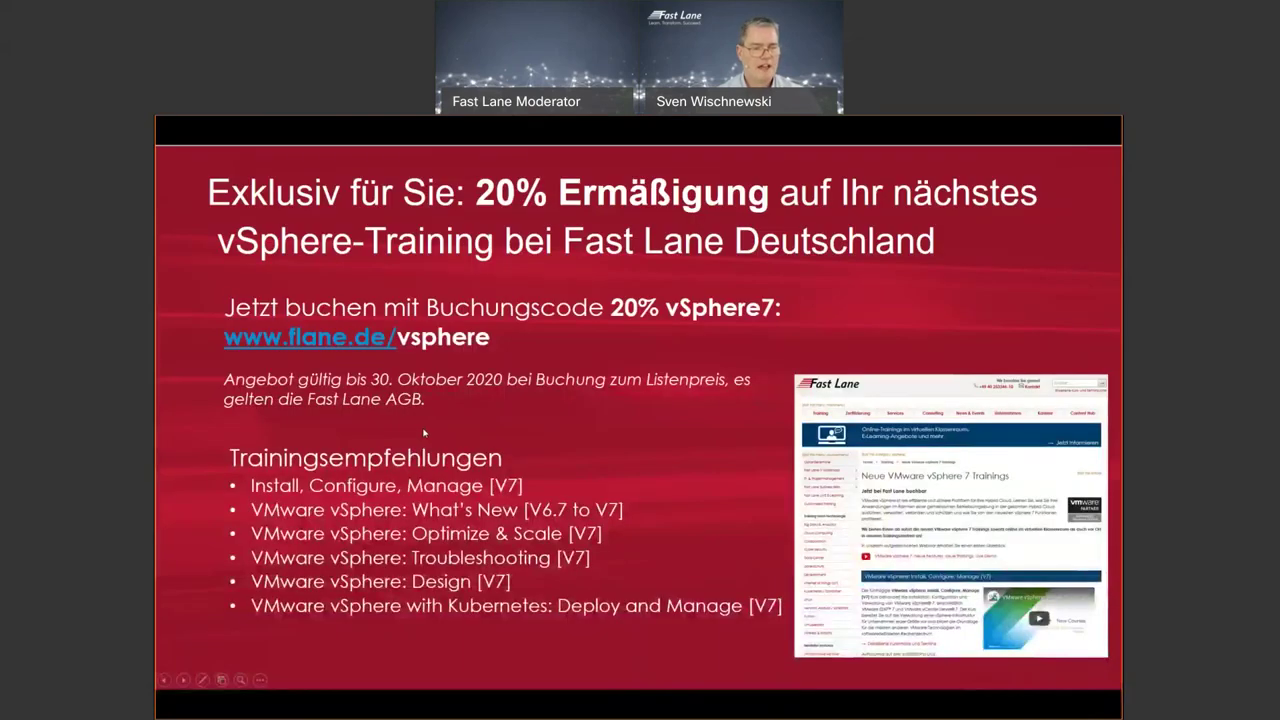